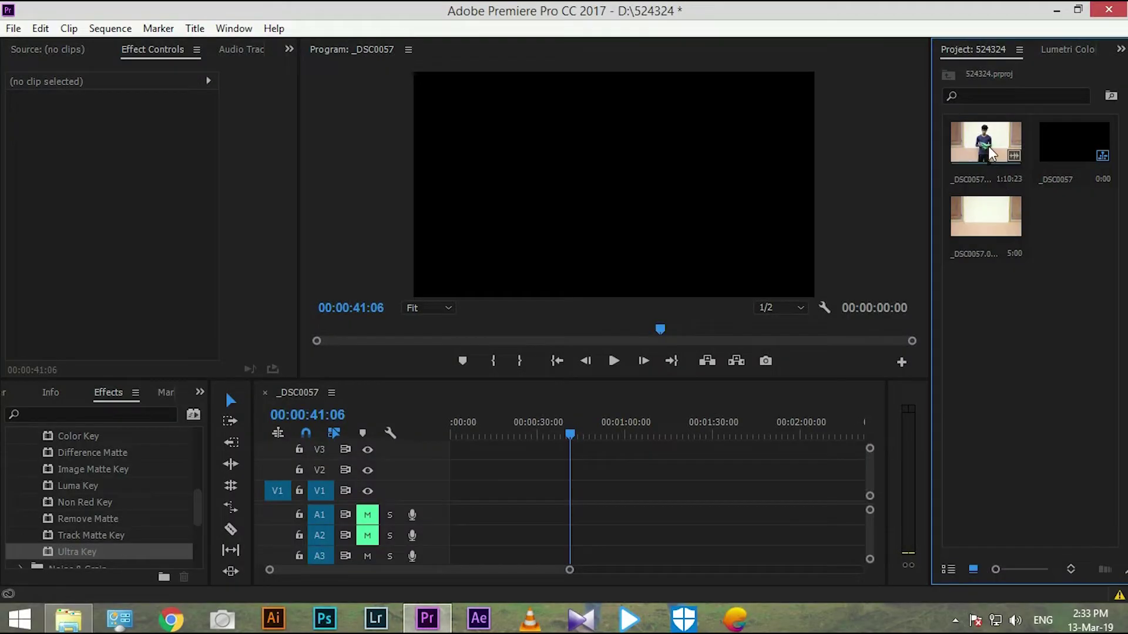
# - Place the _DSC0057 clip on the timeline, unlink it, and delete its A1 audio
pyautogui.moveTo(985, 143)
pyautogui.mouseDown()
pyautogui.moveTo(570, 453)
pyautogui.moveTo(458, 509)
pyautogui.mouseUp()
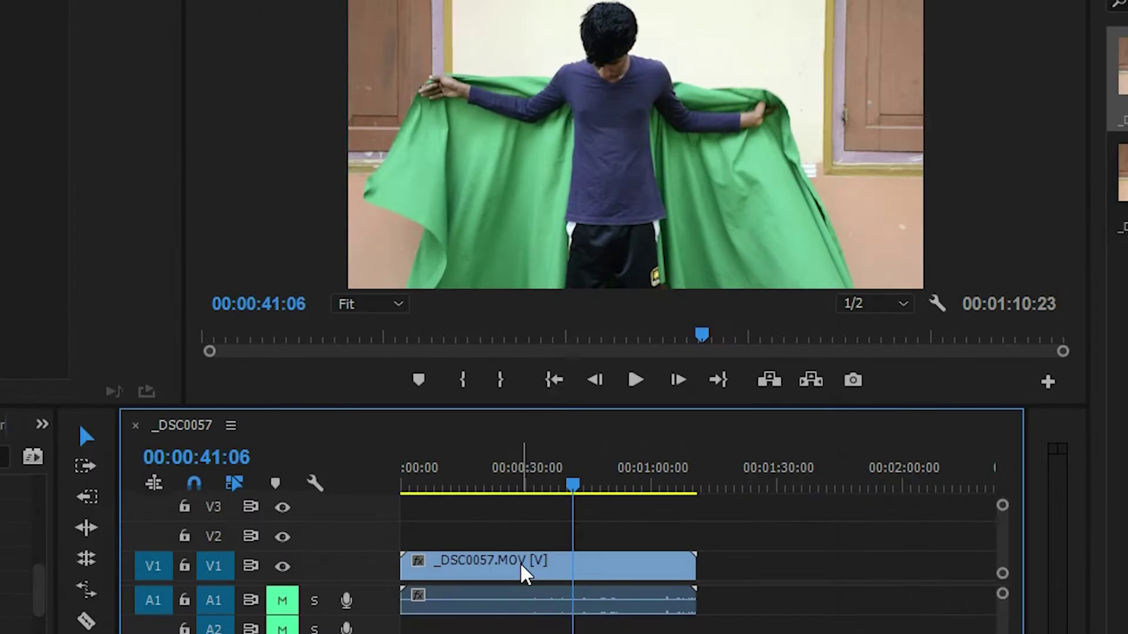
pyautogui.rightClick(535, 497)
pyautogui.click(580, 295)
pyautogui.click(541, 594)
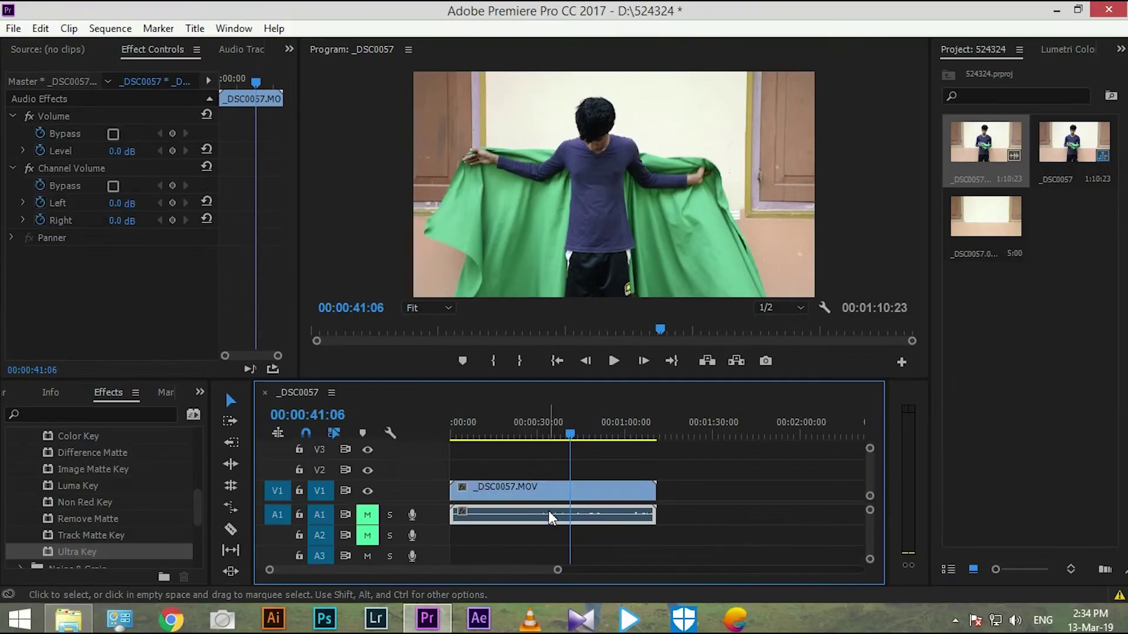
pyautogui.press('Delete')
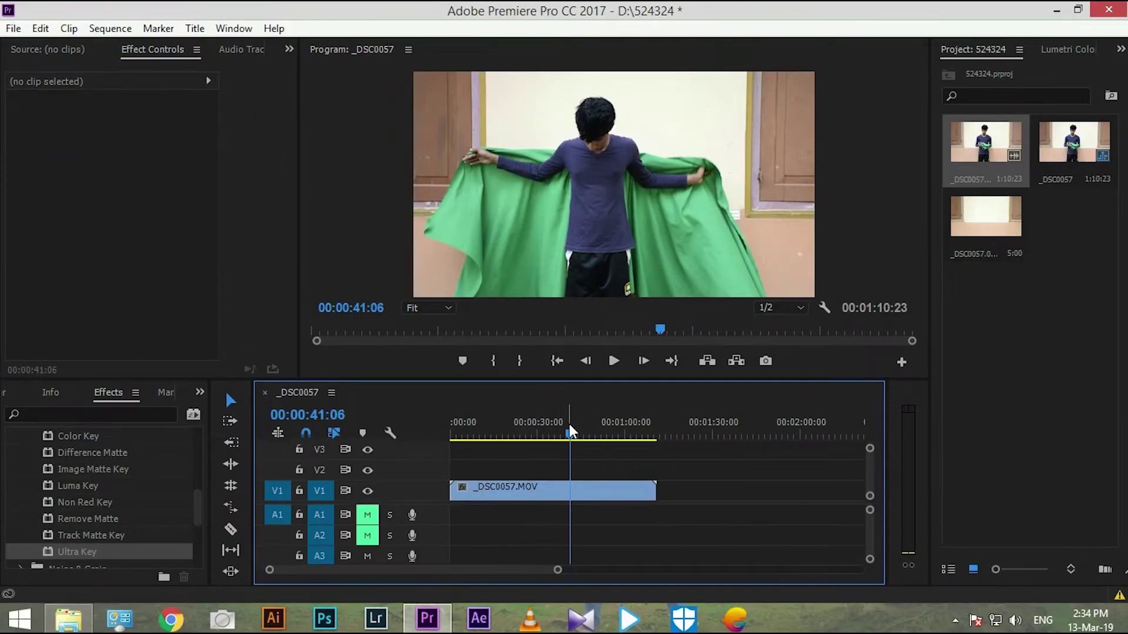
# - Scrub through the clip to preview it, then select the video clip
pyautogui.moveTo(569, 425)
pyautogui.mouseDown()
pyautogui.moveTo(495, 440)
pyautogui.moveTo(500, 451)
pyautogui.moveTo(621, 454)
pyautogui.mouseUp()
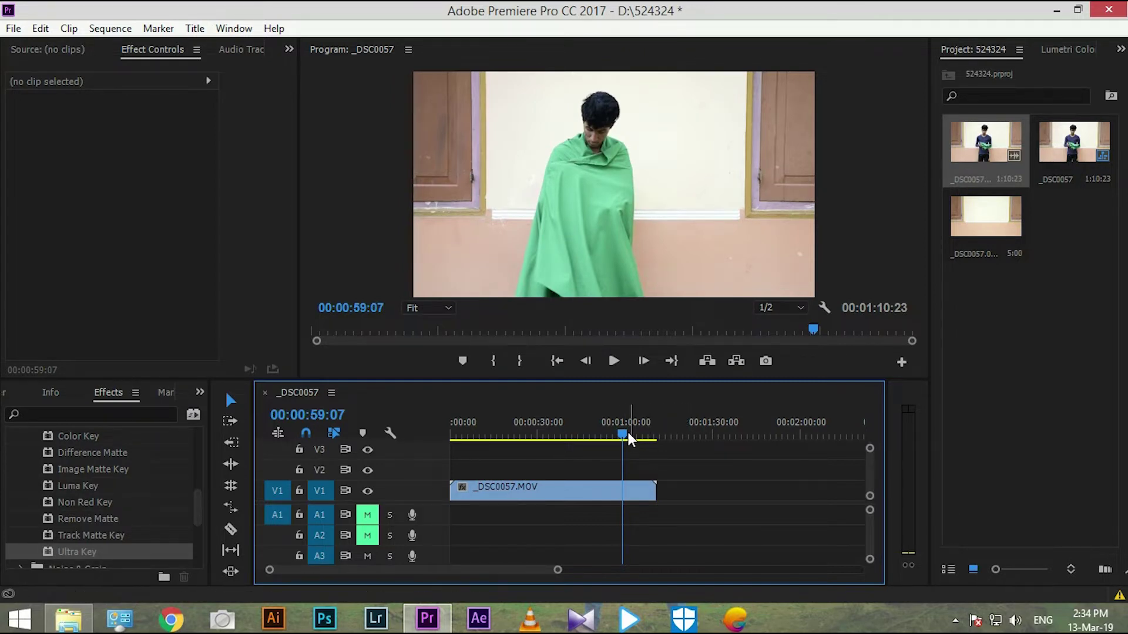
pyautogui.moveTo(625, 434); pyautogui.dragTo(576, 432)
pyautogui.click(632, 490)
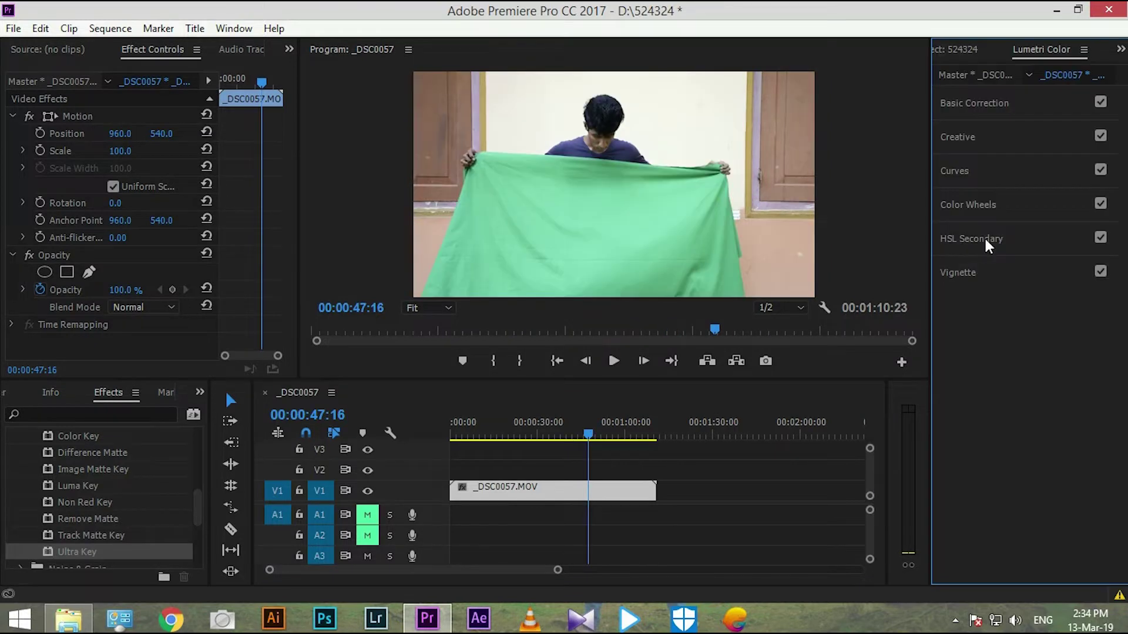
# - Sample the green cloth as the Lumetri HSL Secondary key and preview it as a gray matte
pyautogui.click(985, 236)
pyautogui.scroll(-3, 1005, 232)
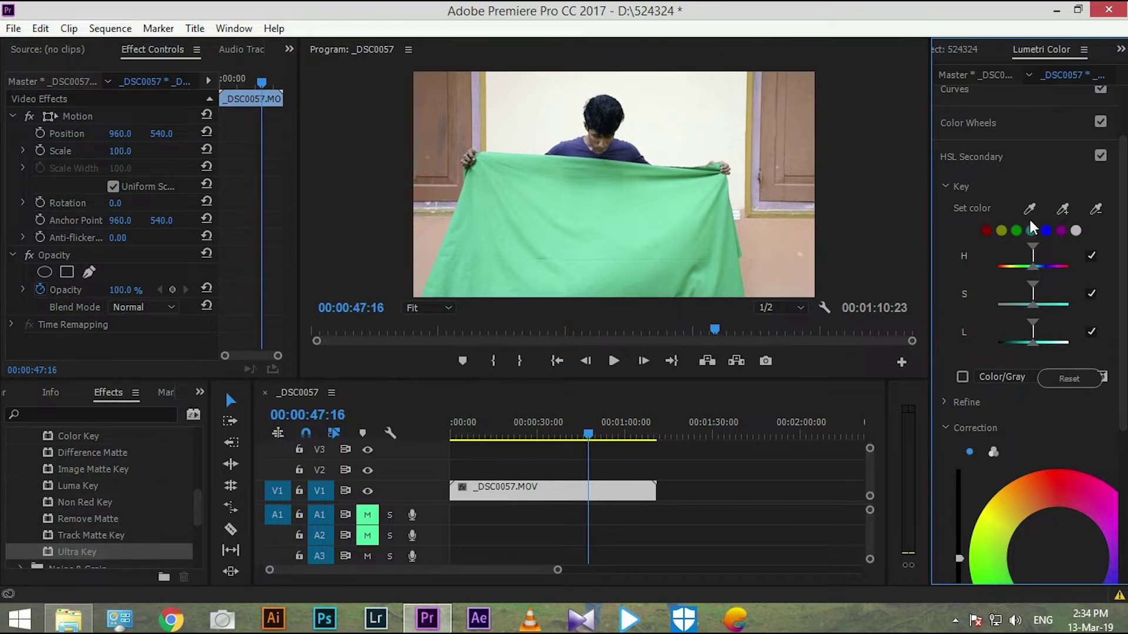
pyautogui.click(1032, 210)
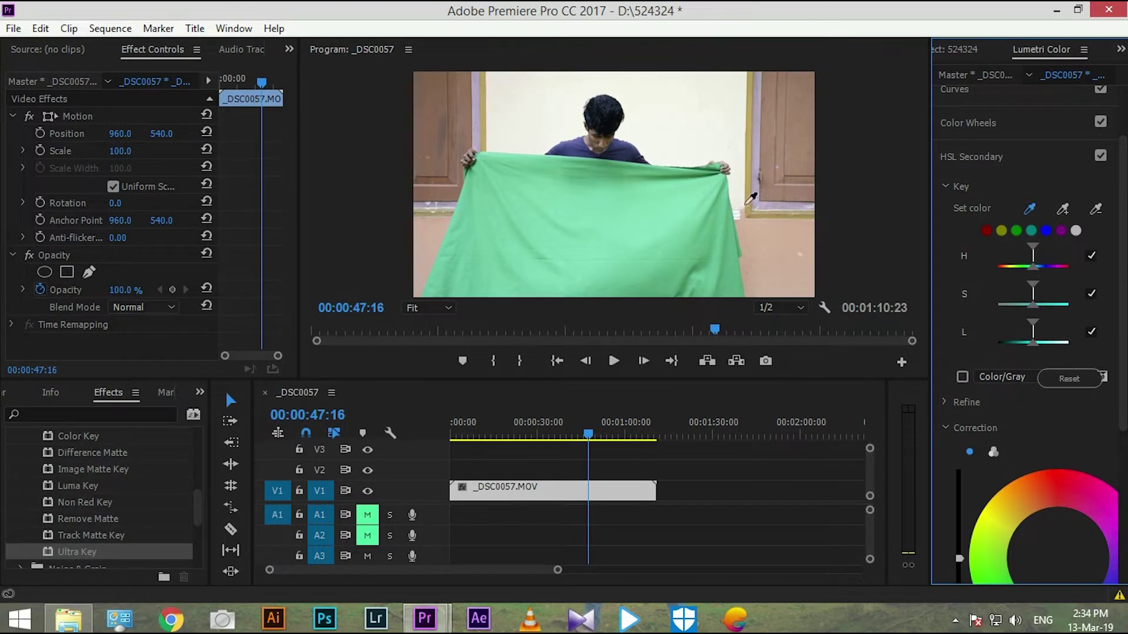
pyautogui.click(626, 226)
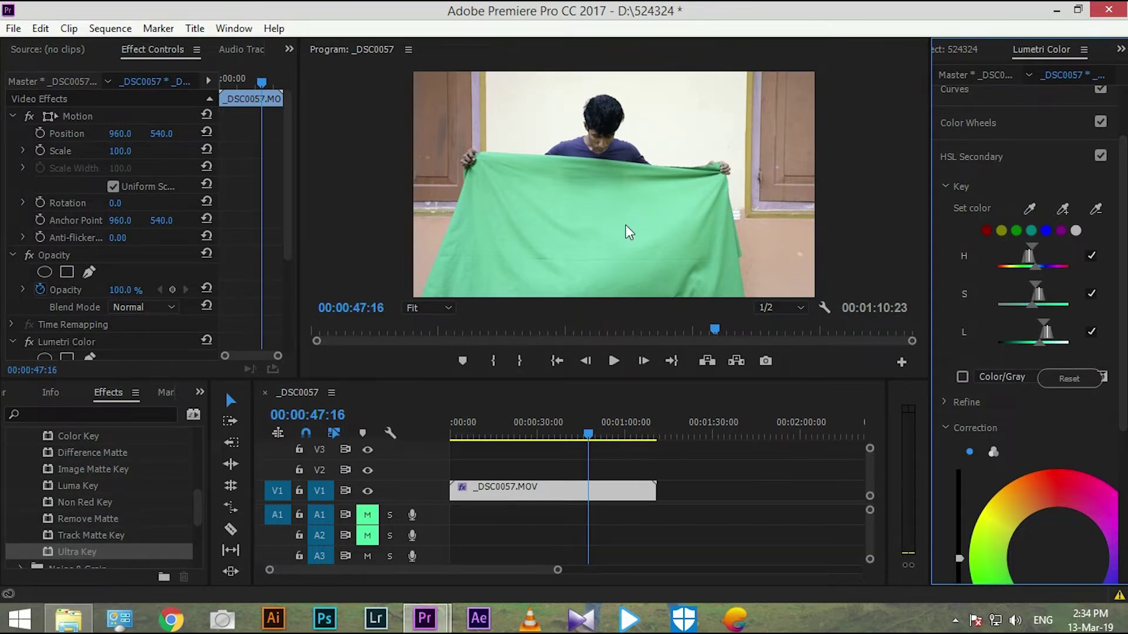
pyautogui.click(962, 377)
# - Add more cloth shades, including its top and edge greens, to the HSL key
pyautogui.click(1062, 210)
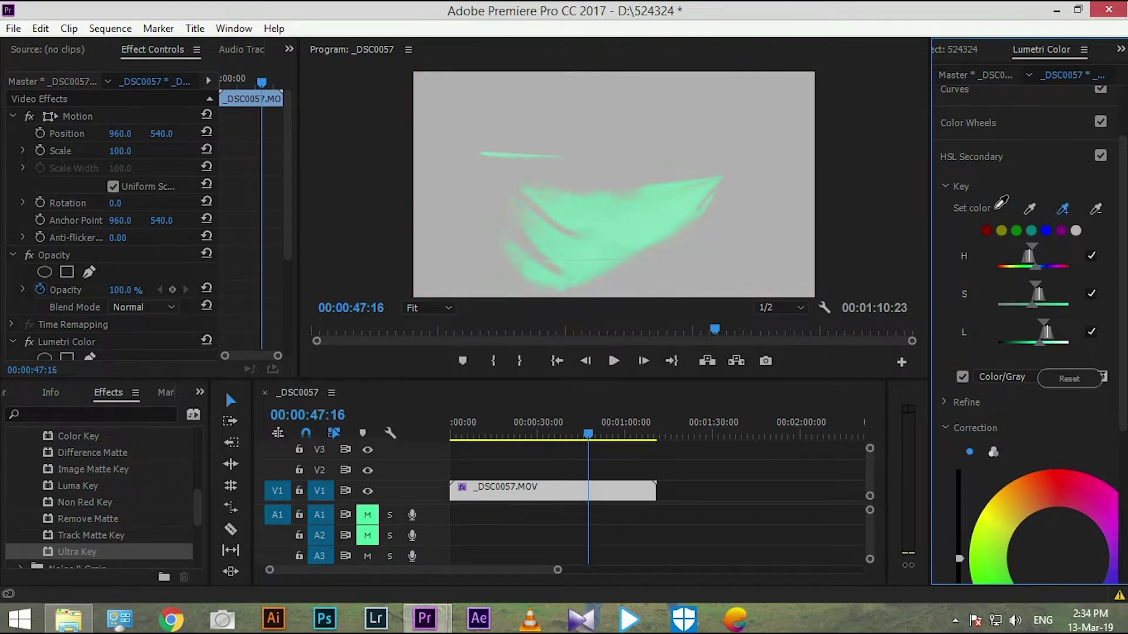
pyautogui.click(689, 261)
pyautogui.click(1062, 209)
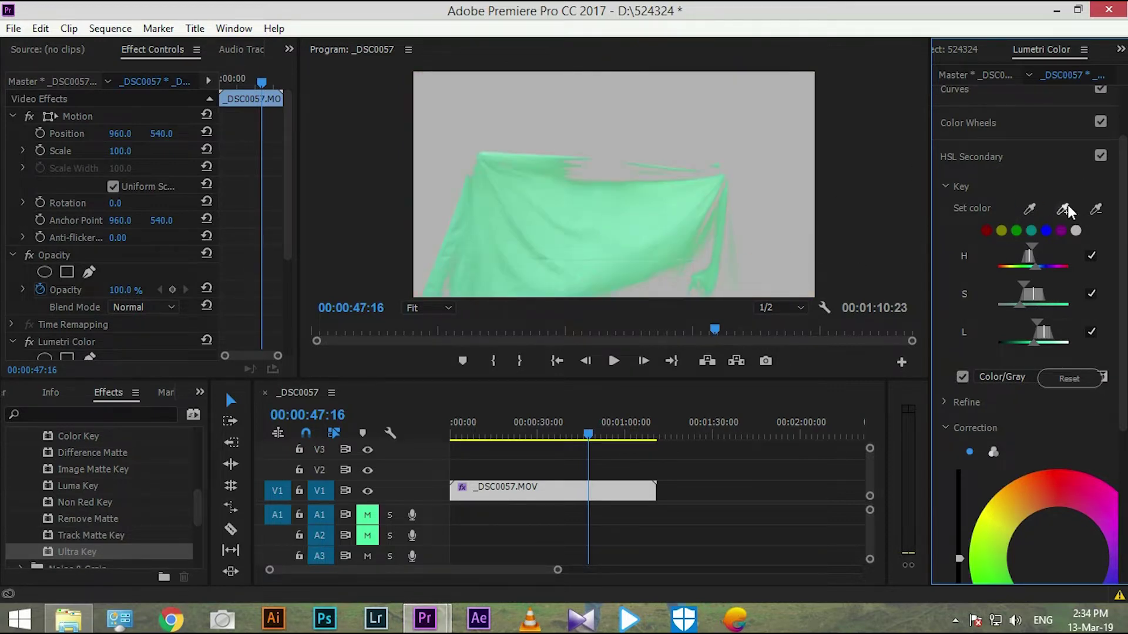
pyautogui.click(609, 172)
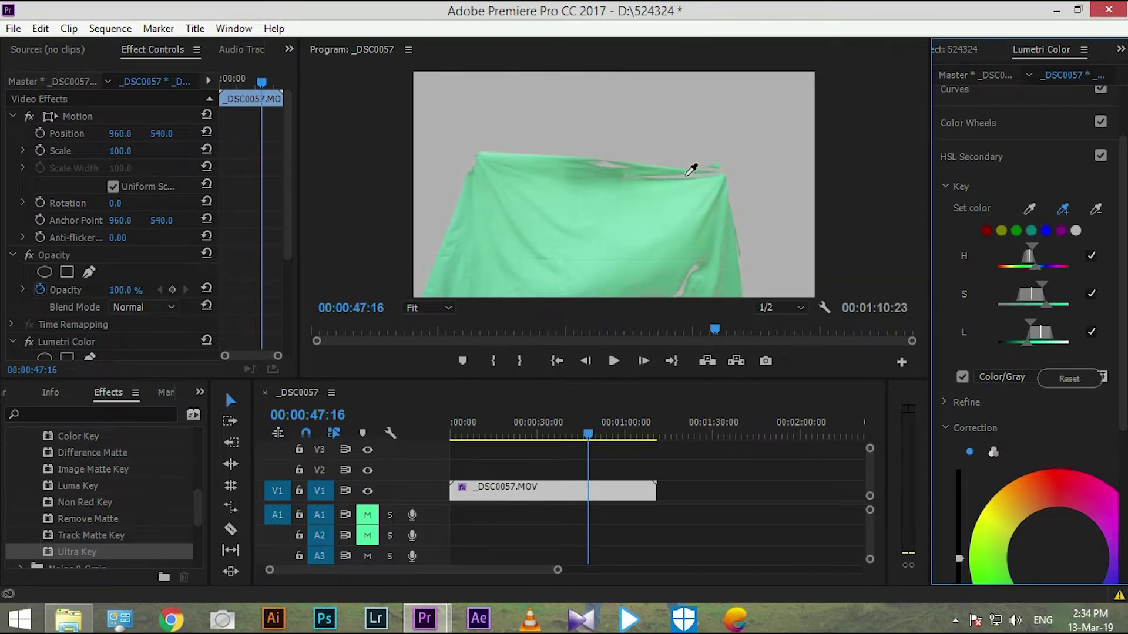
pyautogui.click(696, 172)
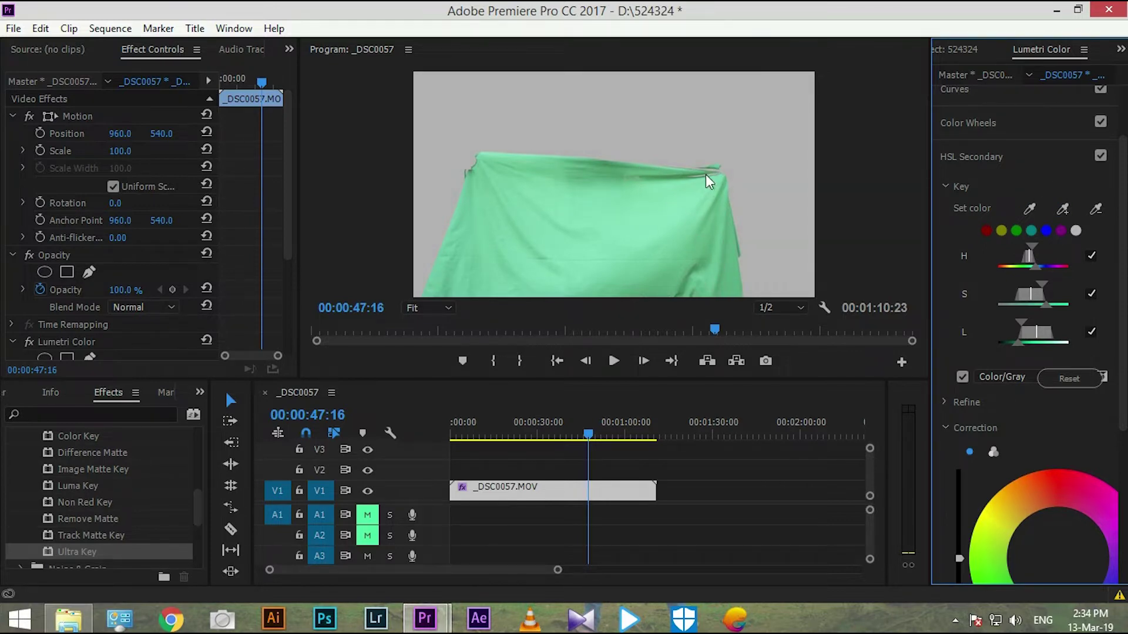
pyautogui.click(1062, 209)
pyautogui.click(717, 170)
# - Cool the keyed cloth to Temperature -37.3, shift its colour balance, and turn off the gray matte
pyautogui.moveTo(1121, 282); pyautogui.dragTo(1123, 393)
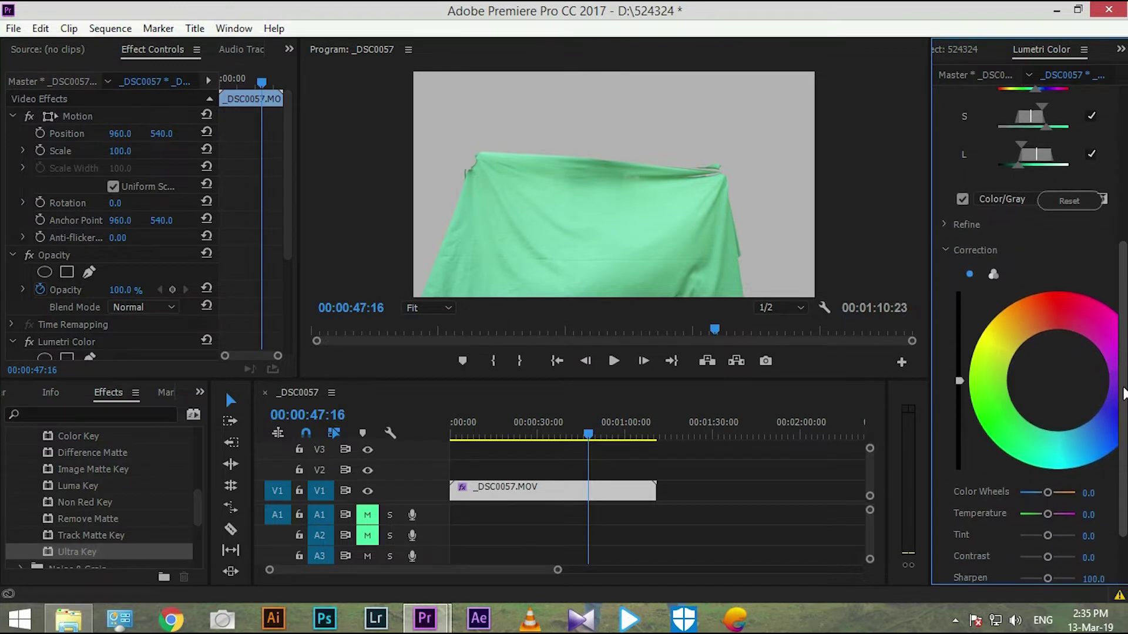
pyautogui.scroll(-3, 939, 411)
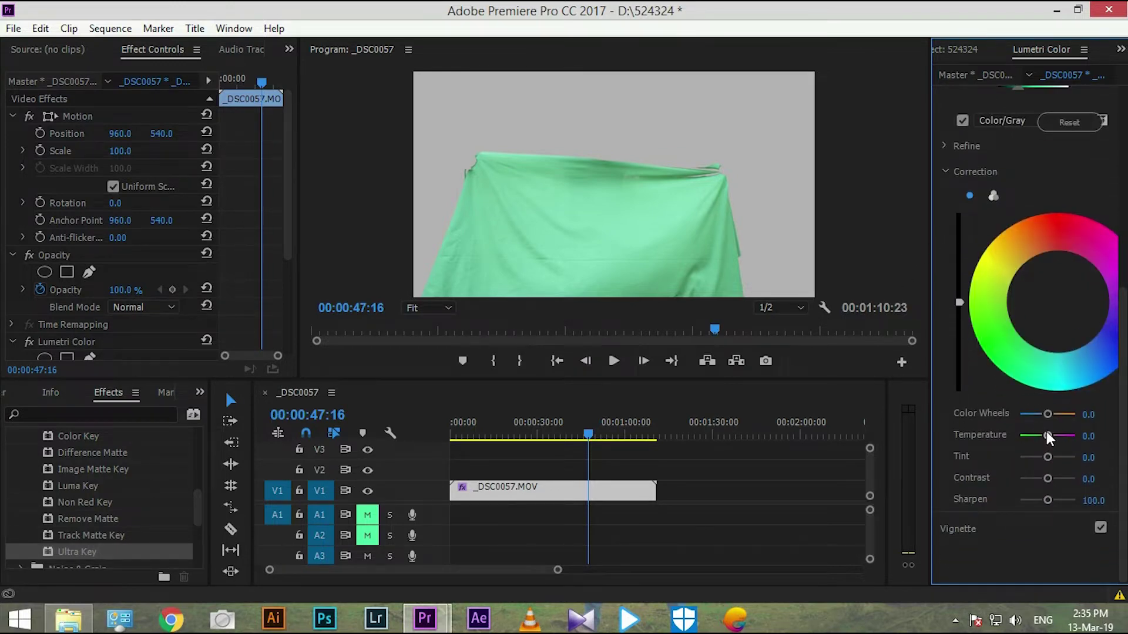
pyautogui.moveTo(1046, 435)
pyautogui.mouseDown()
pyautogui.moveTo(1041, 457)
pyautogui.moveTo(1030, 454)
pyautogui.moveTo(1048, 455)
pyautogui.mouseUp()
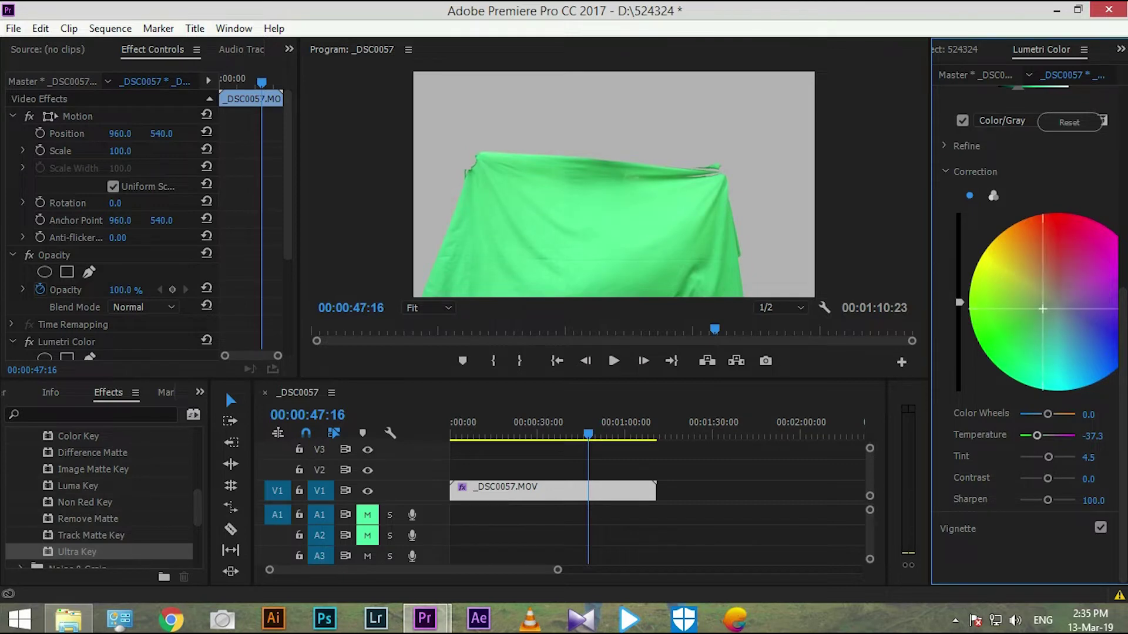
pyautogui.moveTo(1038, 311); pyautogui.dragTo(1026, 318)
pyautogui.click(961, 123)
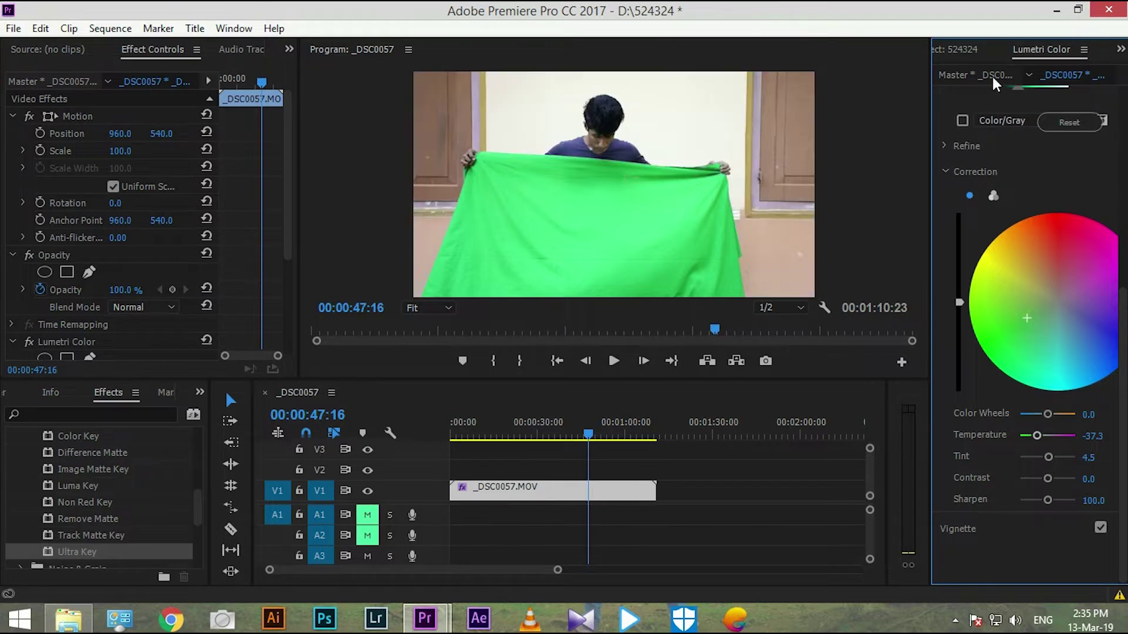
# - Apply Ultra Key from Video Effects > Keying to the _DSC0057.MOV clip
pyautogui.click(971, 49)
pyautogui.click(17, 473)
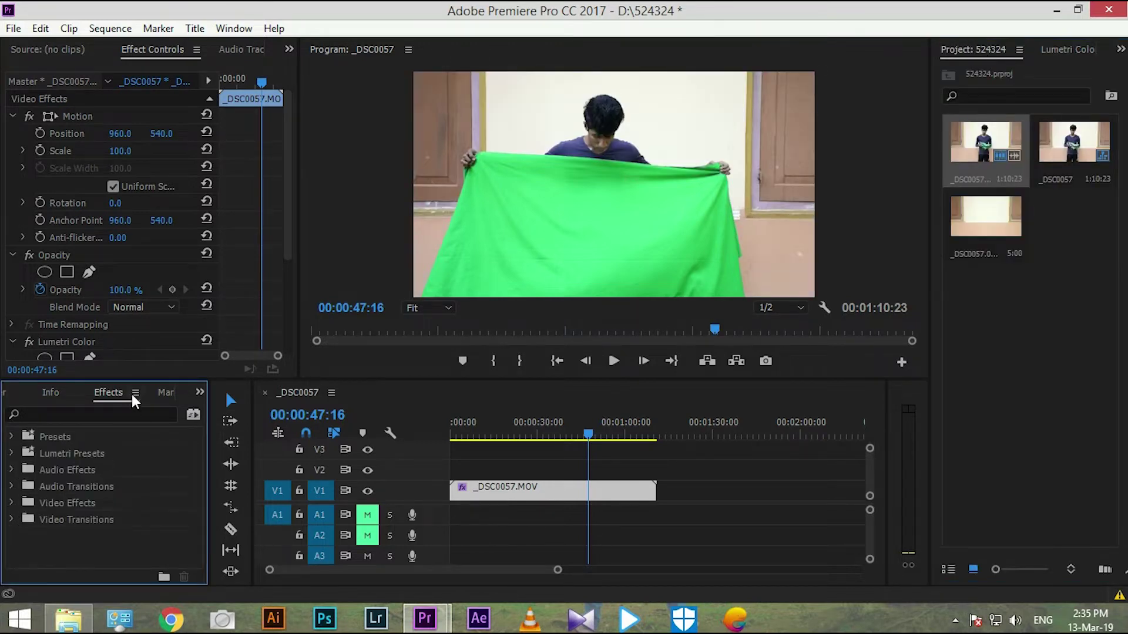
pyautogui.click(12, 503)
pyautogui.scroll(-2, 101, 497)
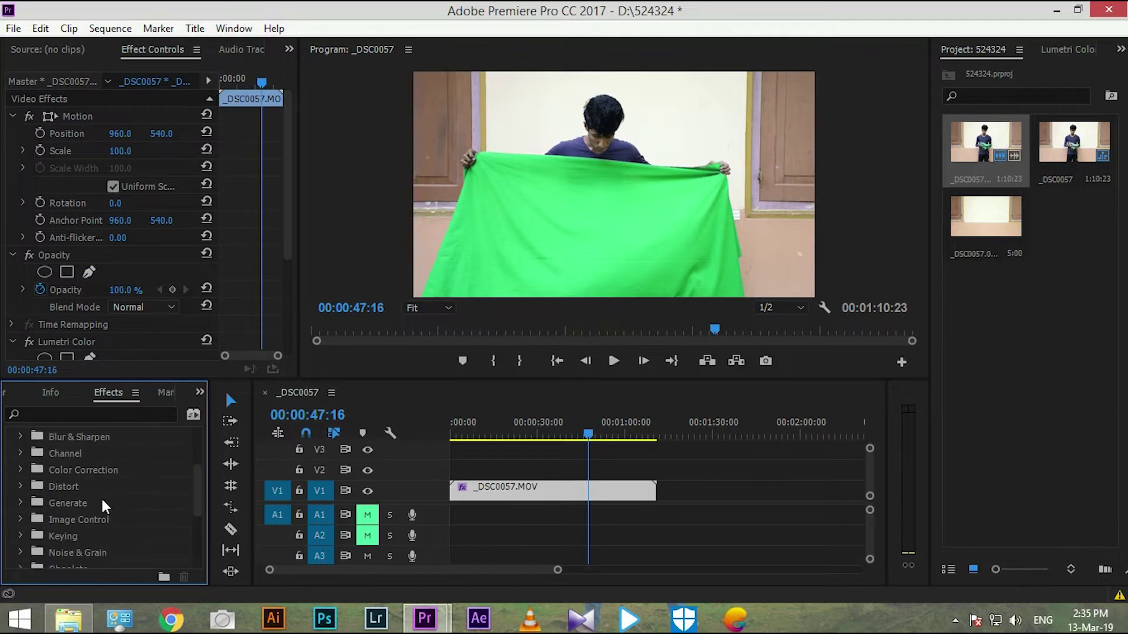
pyautogui.scroll(-2, 101, 497)
pyautogui.scroll(-1, 101, 497)
pyautogui.scroll(1, 103, 506)
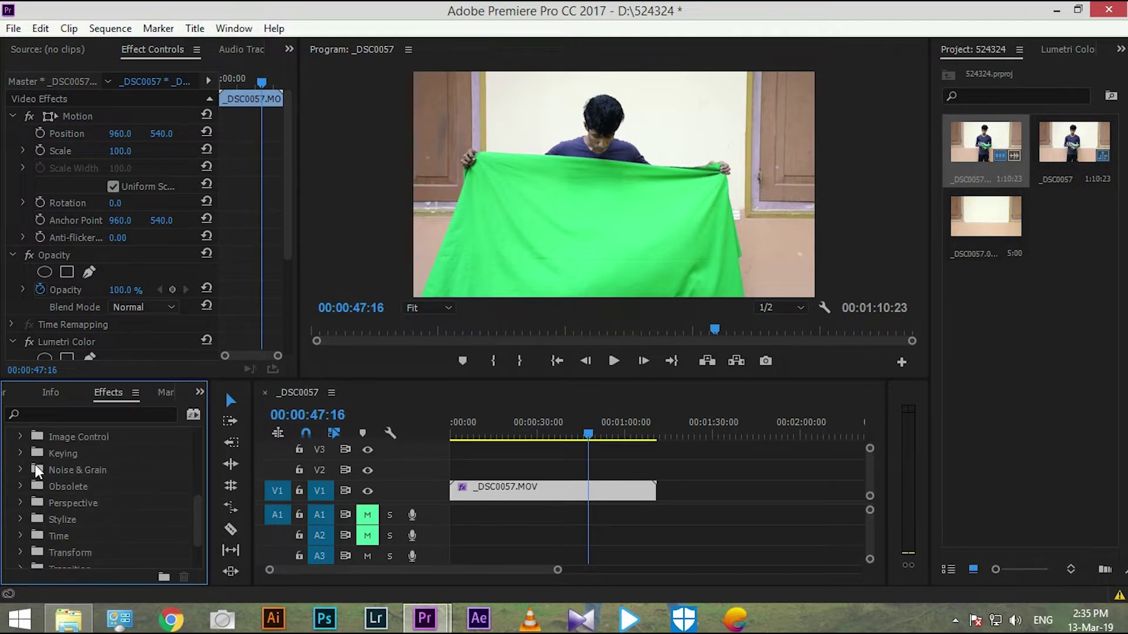
pyautogui.click(20, 453)
pyautogui.scroll(-5, 82, 481)
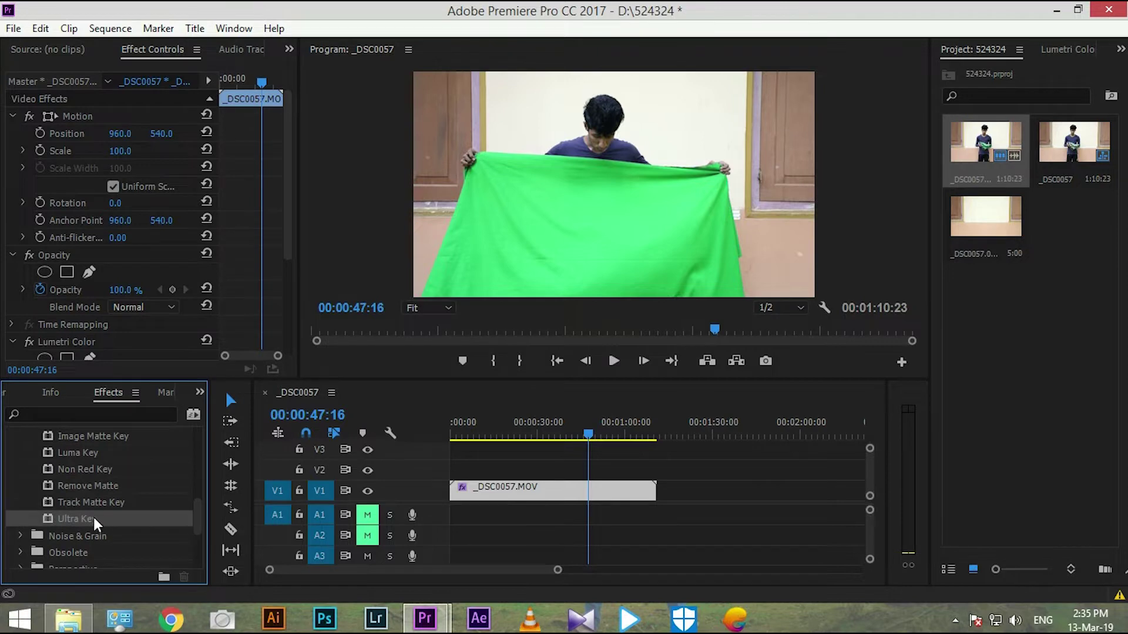
pyautogui.moveTo(70, 518); pyautogui.dragTo(534, 493)
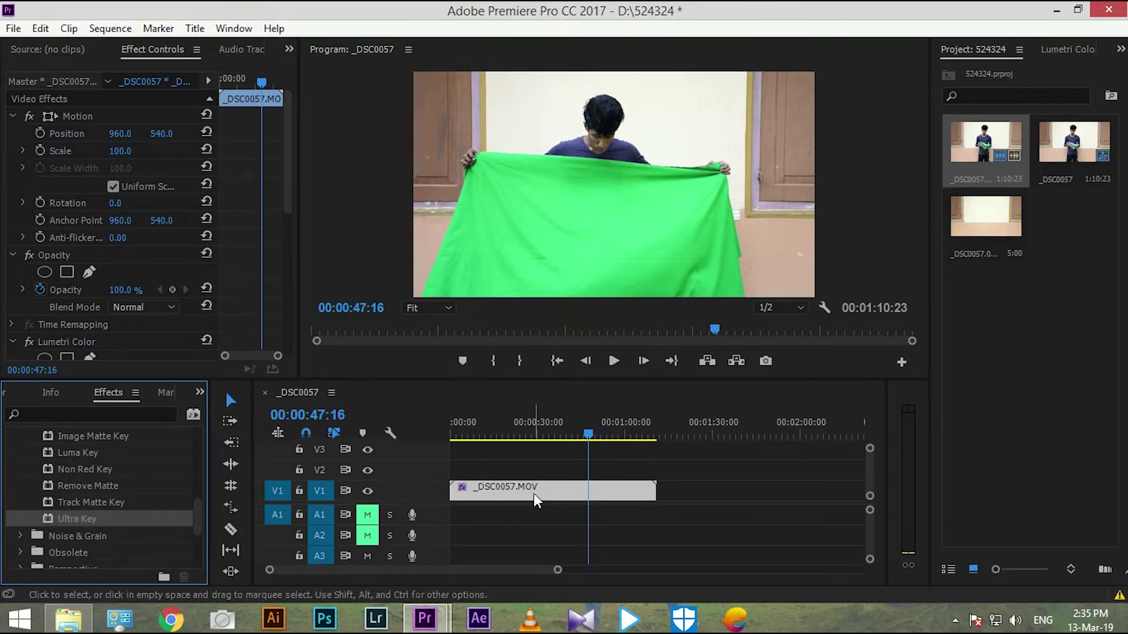
# - Collapse Motion, Opacity and Lumetri Color in Effect Controls
pyautogui.click(13, 116)
pyautogui.click(13, 134)
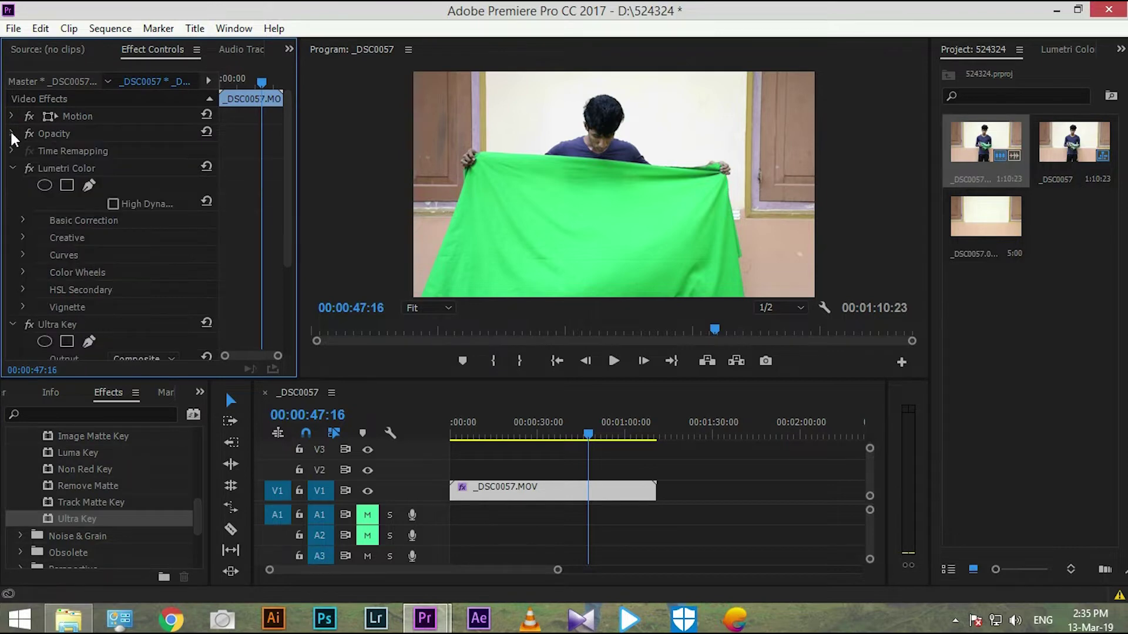
pyautogui.click(13, 169)
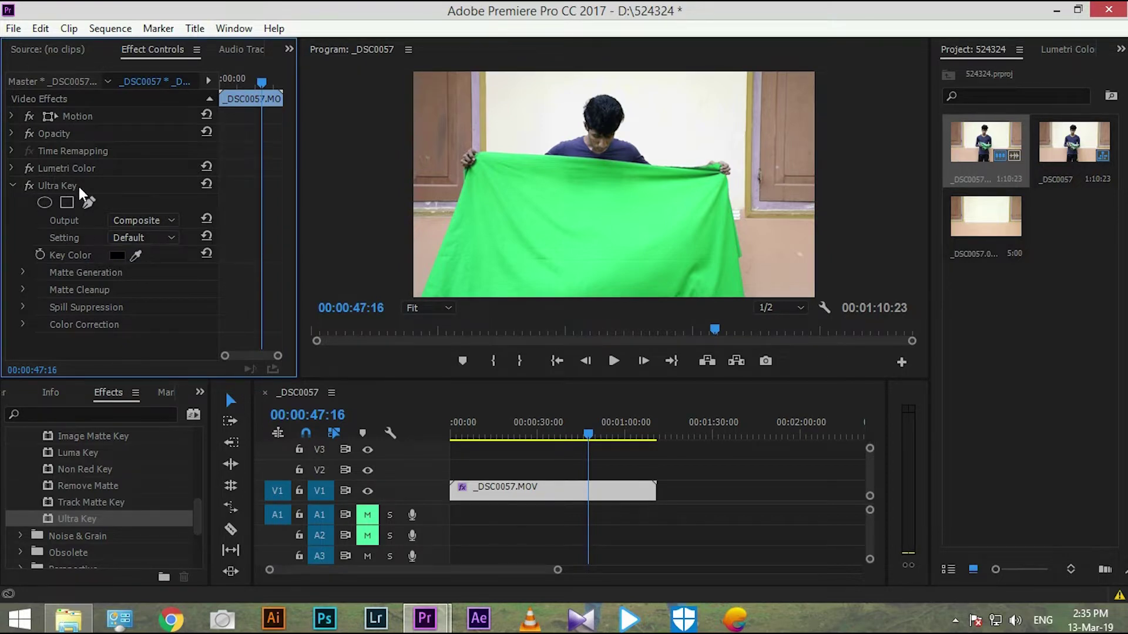
# - Sample the green cloth as the Ultra Key colour and expand Matte Generation
pyautogui.click(136, 255)
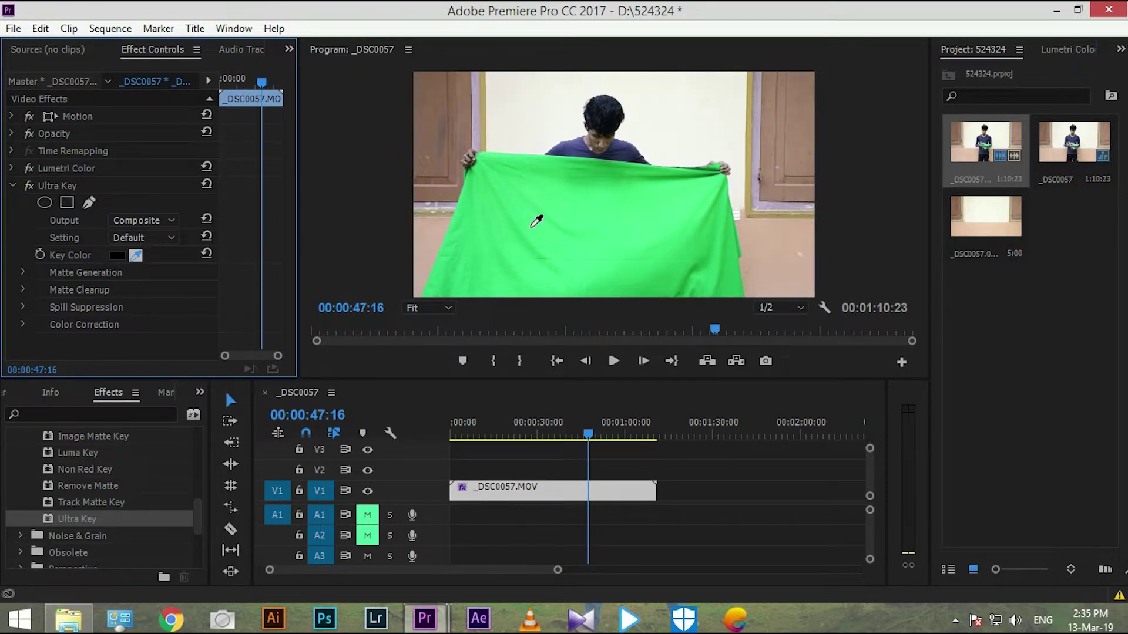
pyautogui.click(599, 223)
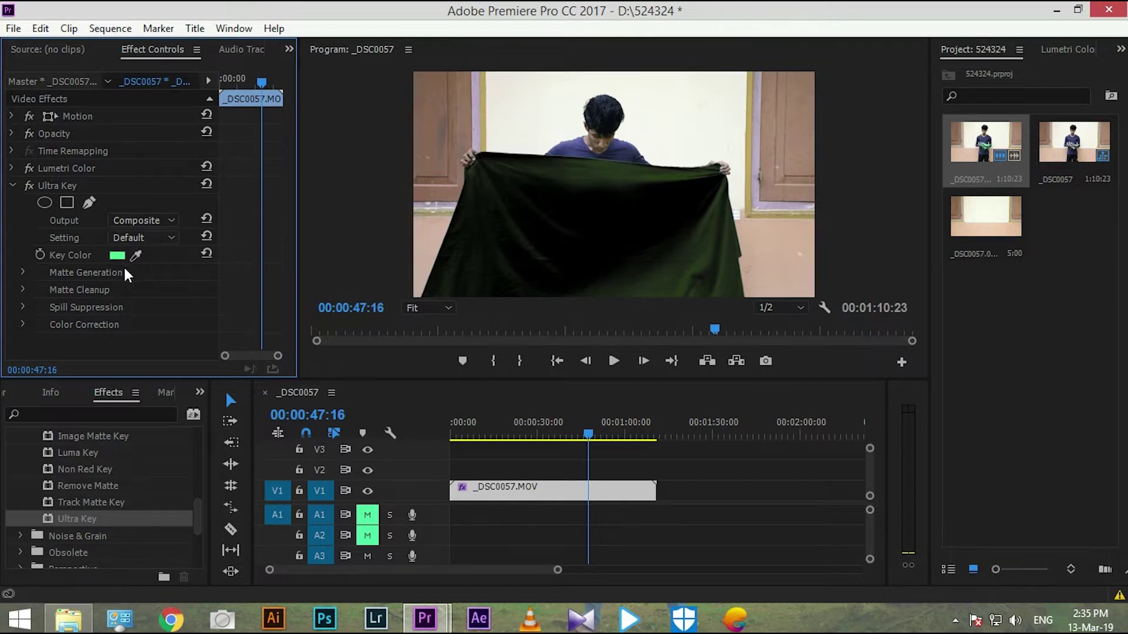
pyautogui.click(22, 271)
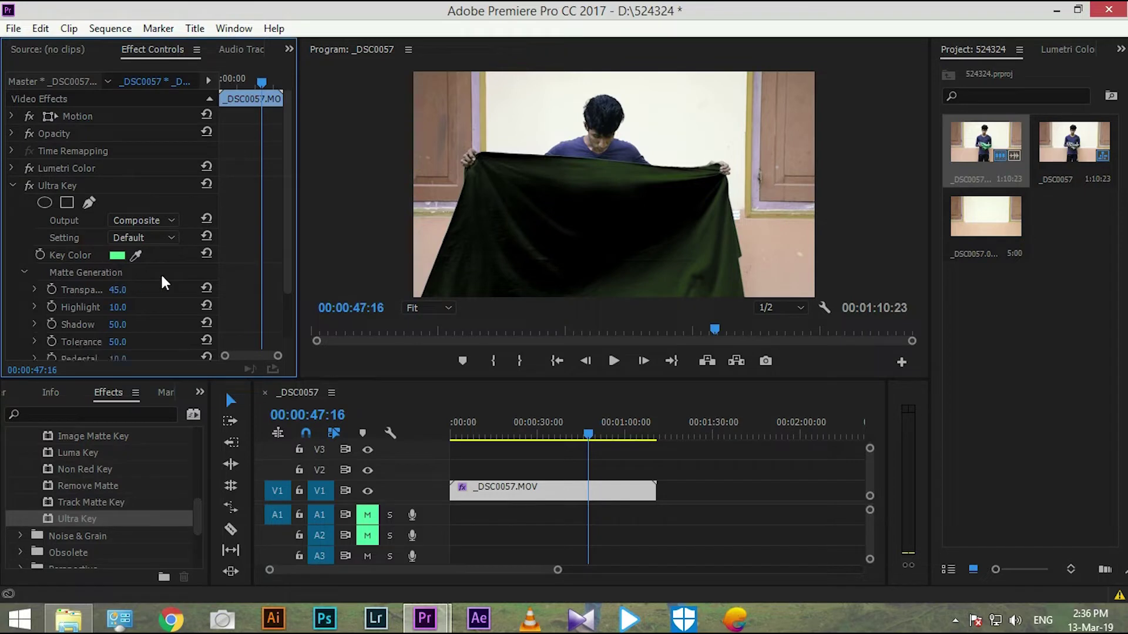
pyautogui.moveTo(289, 242); pyautogui.dragTo(287, 288)
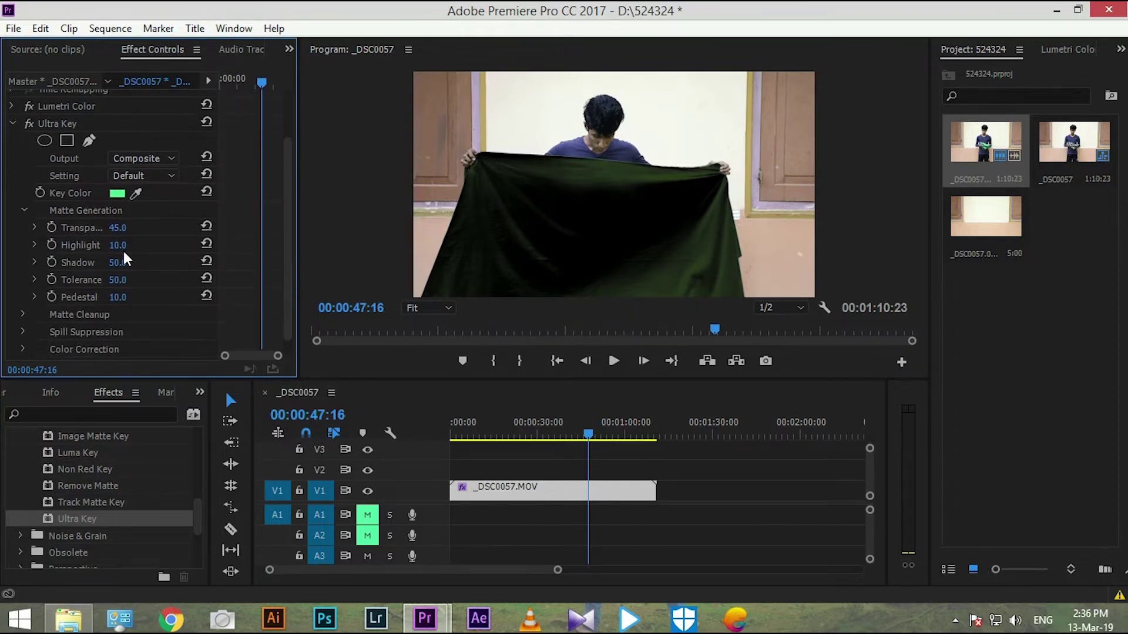
# - Set Matte Generation Highlight to 17.0 and Shadow to 0.0, then select the third project clip
pyautogui.moveTo(118, 245); pyautogui.dragTo(139, 245)
pyautogui.click(205, 244)
pyautogui.moveTo(118, 244)
pyautogui.mouseDown()
pyautogui.moveTo(132, 262)
pyautogui.moveTo(88, 262)
pyautogui.mouseUp()
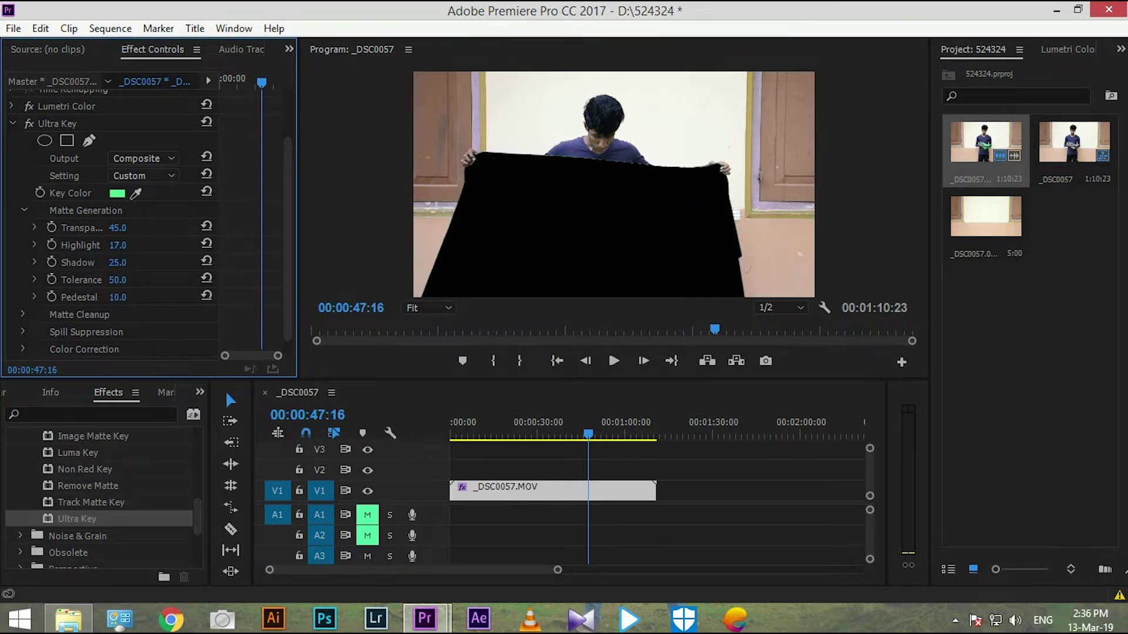
pyautogui.moveTo(117, 262); pyautogui.dragTo(105, 263)
pyautogui.click(982, 222)
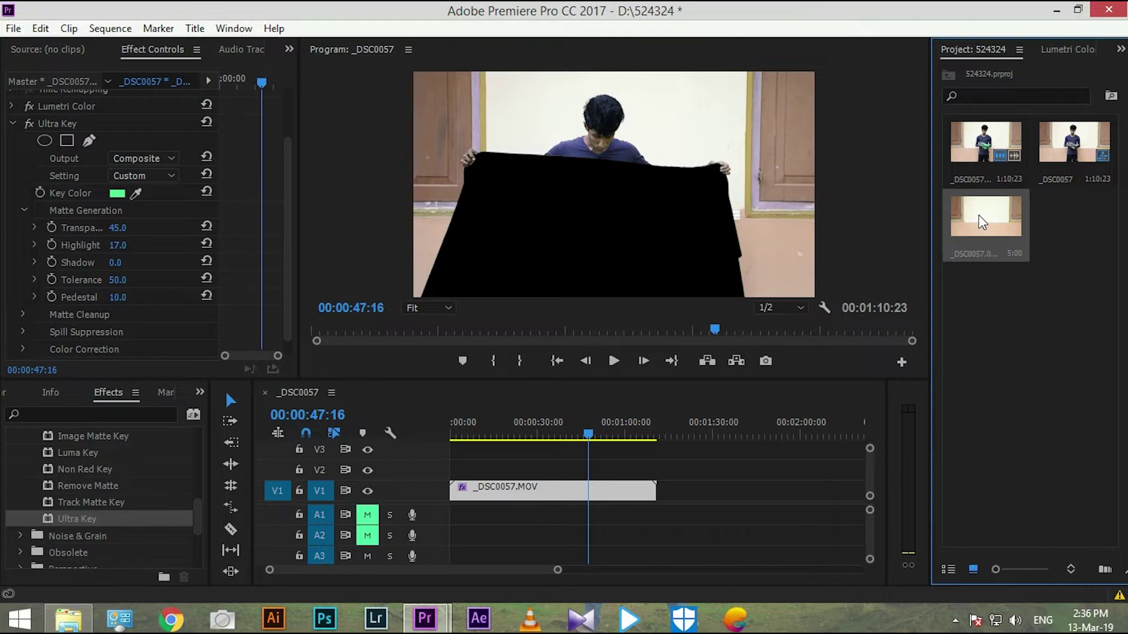
# - Place the short wall clip at the start of V1 and scrub to 00:01:10:09's empty background
pyautogui.moveTo(985, 218)
pyautogui.mouseDown()
pyautogui.moveTo(667, 492)
pyautogui.moveTo(608, 470)
pyautogui.mouseUp()
pyautogui.moveTo(693, 492); pyautogui.dragTo(492, 487)
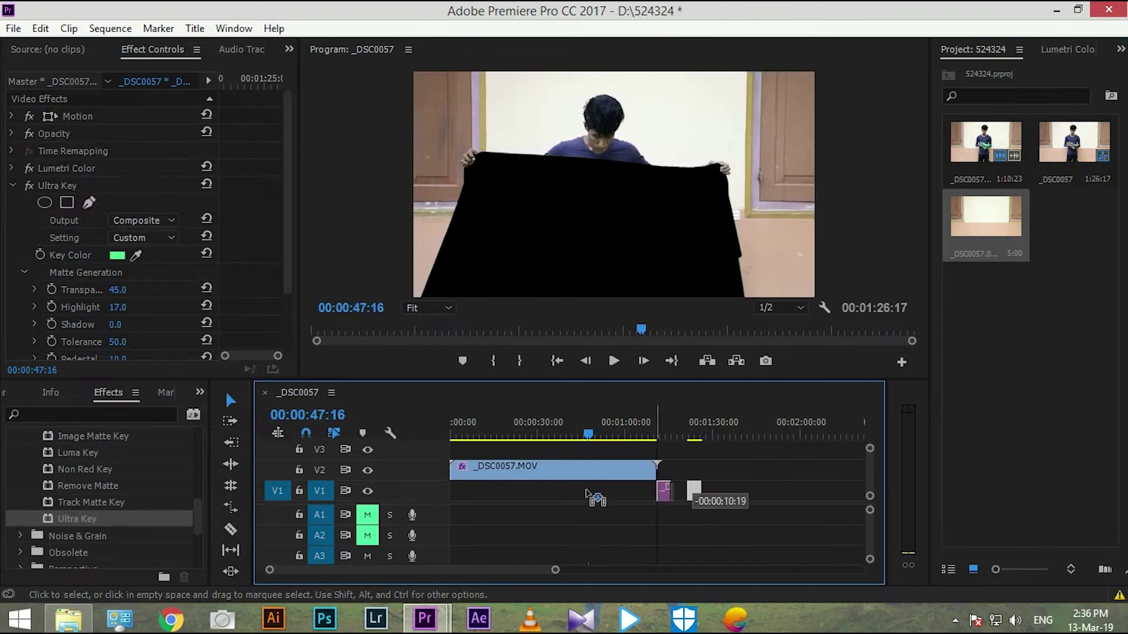
pyautogui.moveTo(584, 433); pyautogui.dragTo(639, 435)
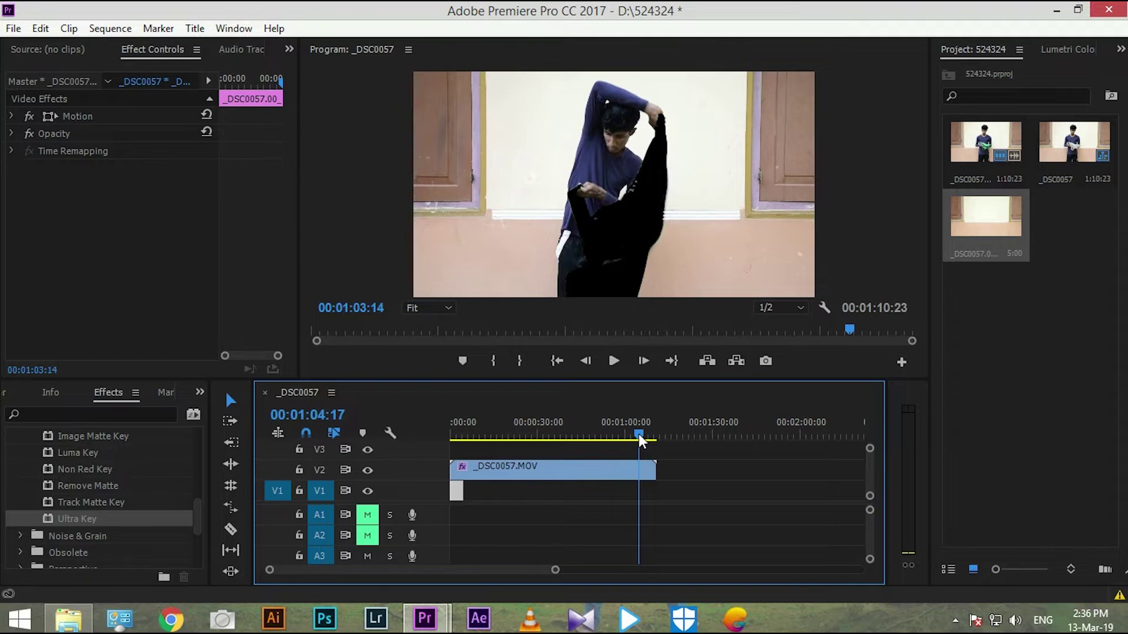
pyautogui.moveTo(639, 435); pyautogui.dragTo(655, 437)
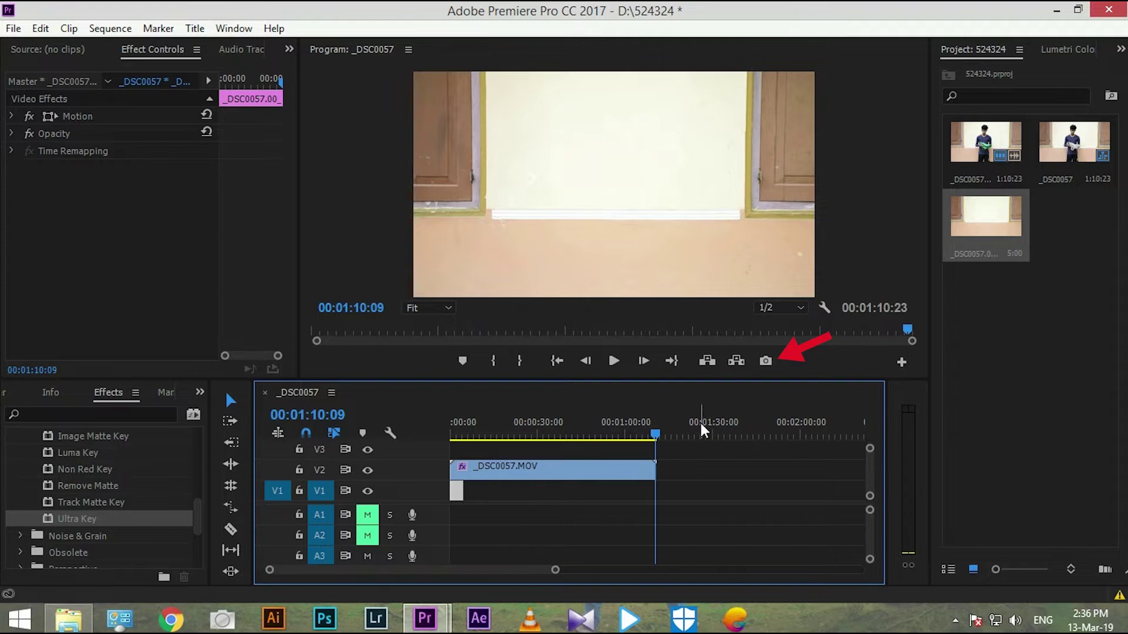
# - Export the empty-background frame as a project still and stretch it on V1 to 00:01:10:23
pyautogui.click(765, 360)
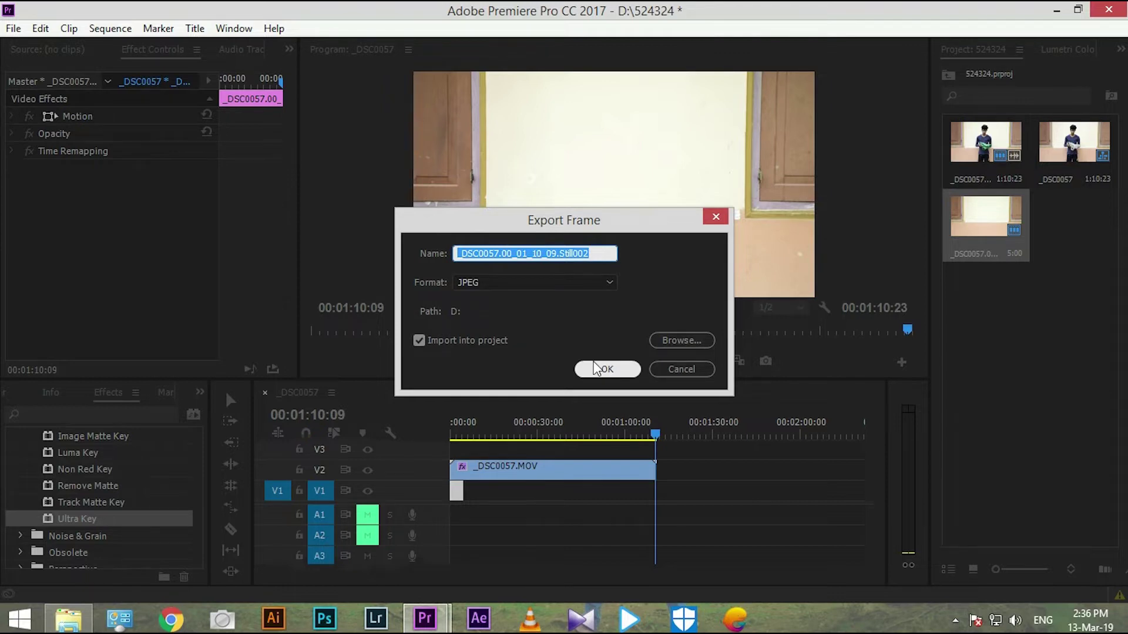
pyautogui.click(597, 368)
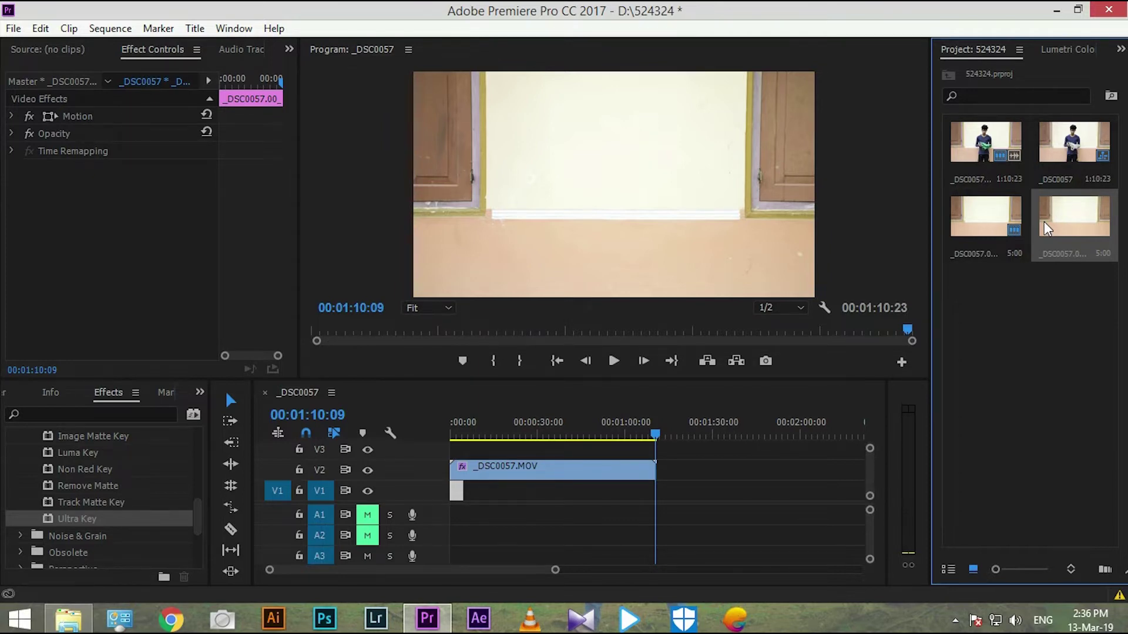
pyautogui.click(456, 491)
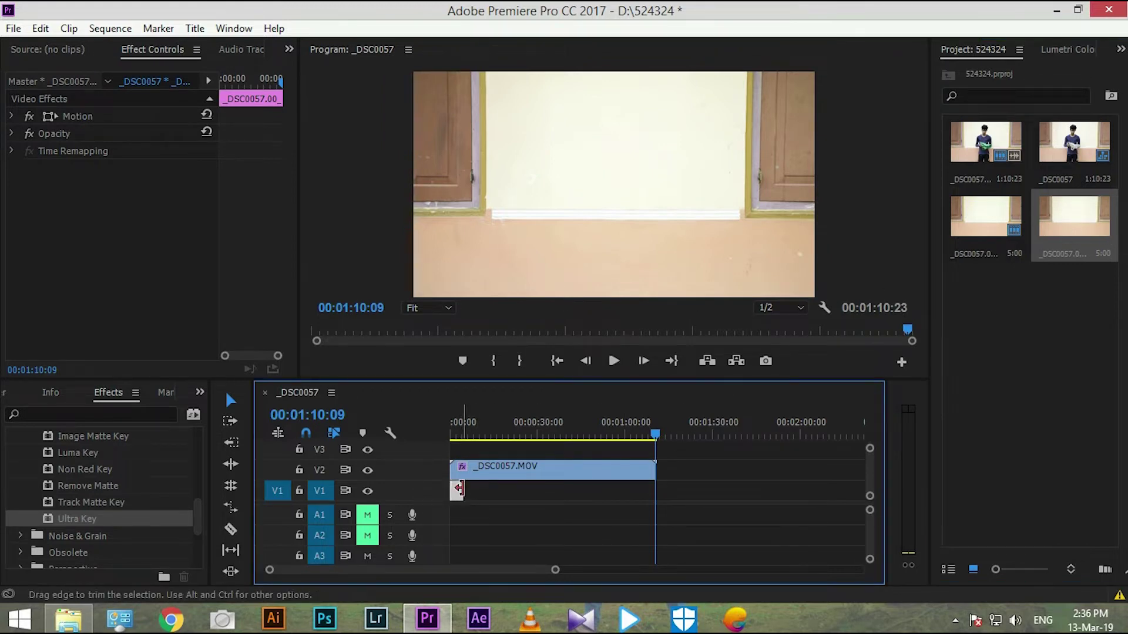
pyautogui.moveTo(462, 491); pyautogui.dragTo(656, 497)
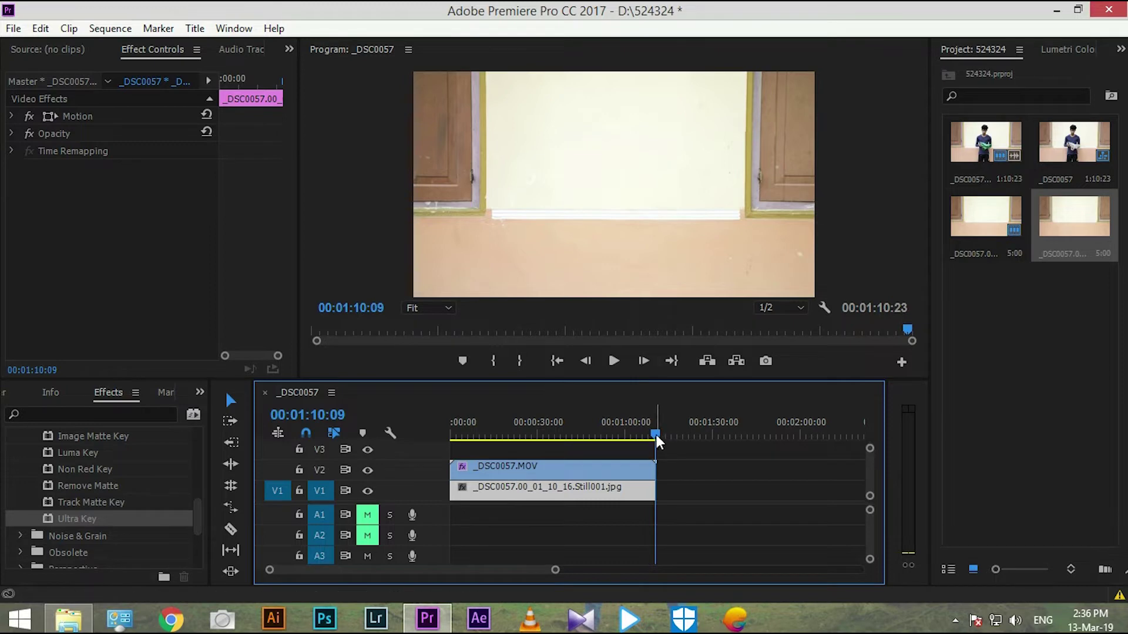
# - Return to the start of the sequence and play back the composite
pyautogui.moveTo(655, 434); pyautogui.dragTo(444, 445)
pyautogui.press('space')
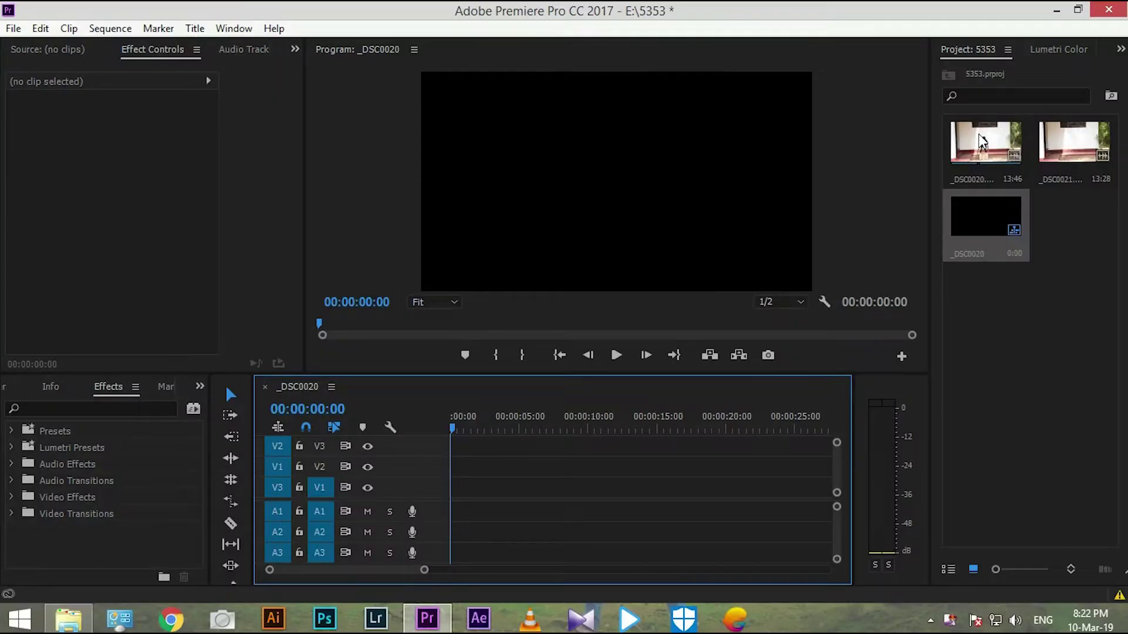
# - Add _DSC0020 to the timeline, unlink it, and delete its audio
pyautogui.moveTo(985, 141)
pyautogui.mouseDown()
pyautogui.moveTo(487, 520)
pyautogui.moveTo(455, 517)
pyautogui.mouseUp()
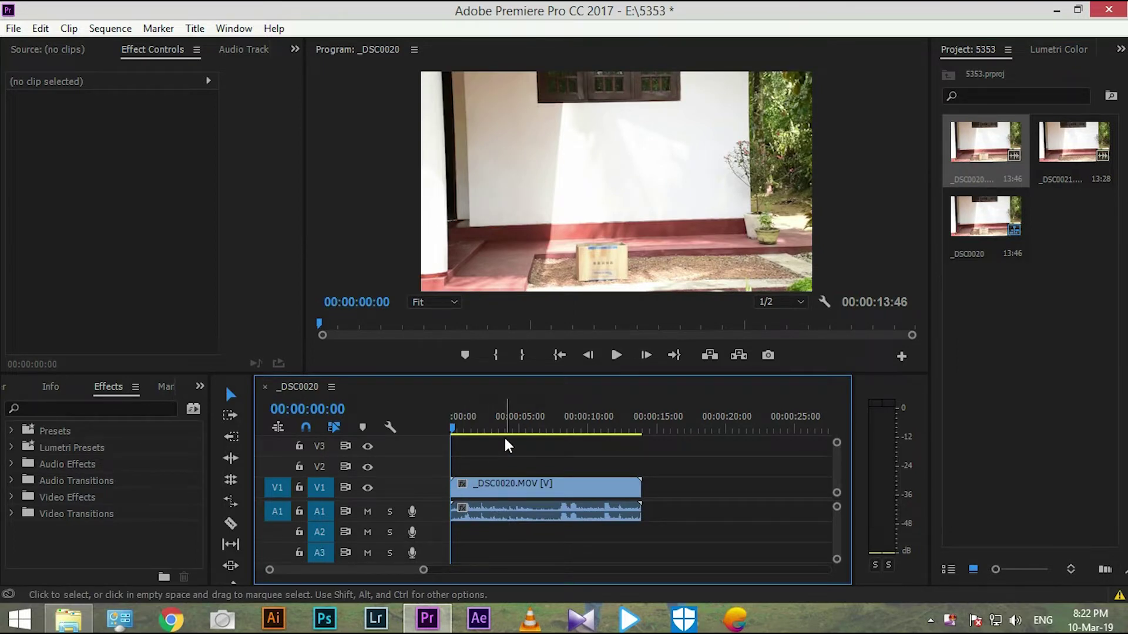
pyautogui.click(541, 514)
pyautogui.rightClick(545, 493)
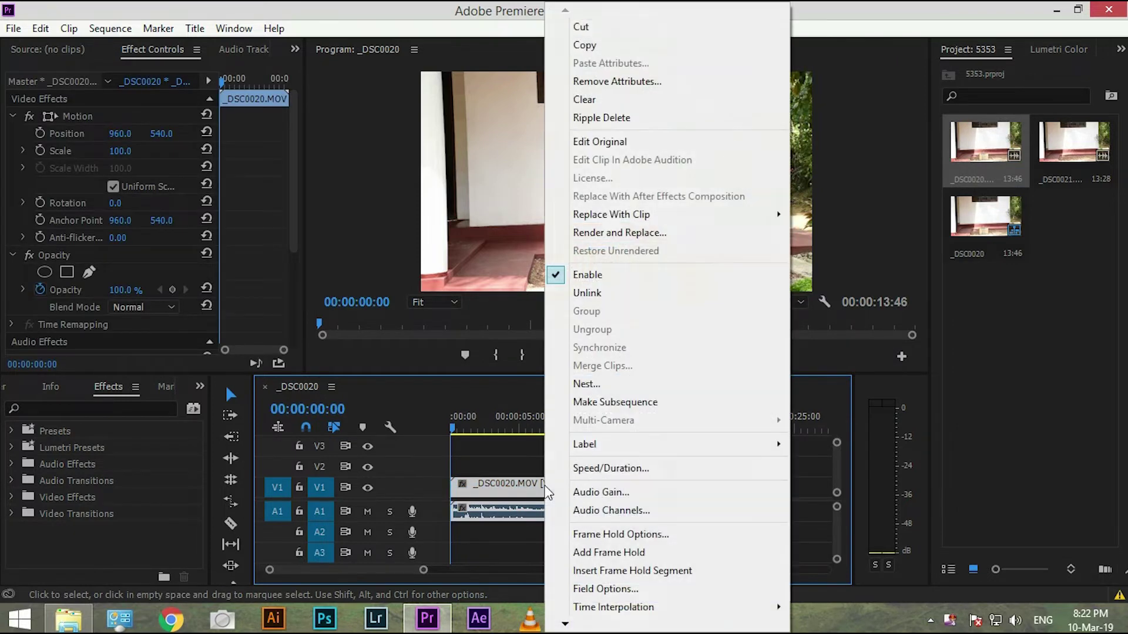
pyautogui.click(587, 293)
pyautogui.click(554, 511)
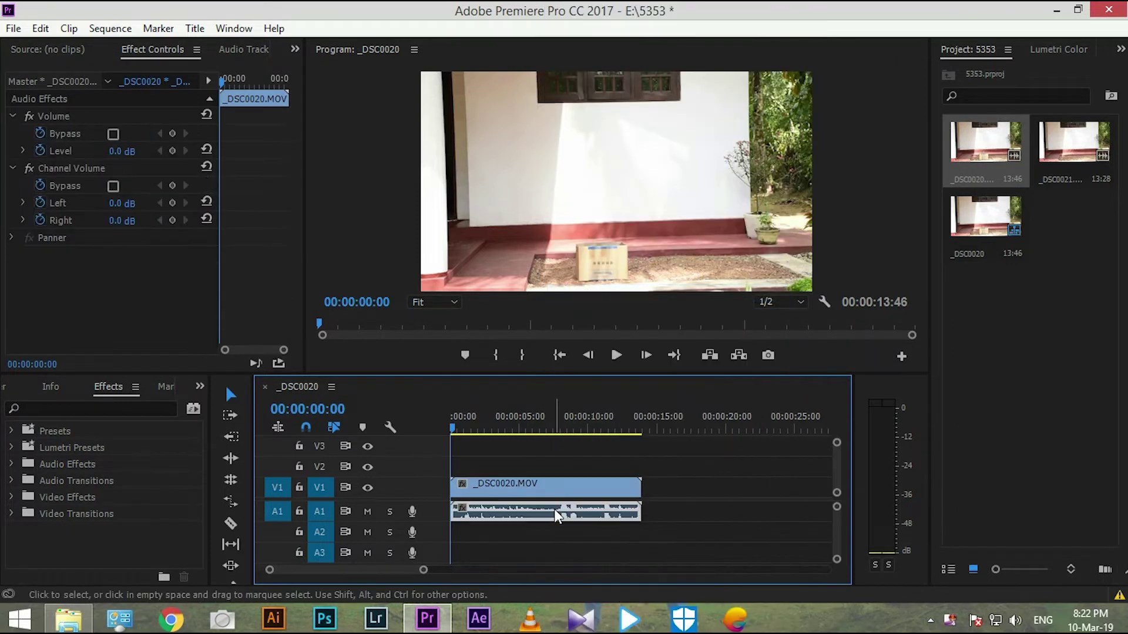
pyautogui.press('Delete')
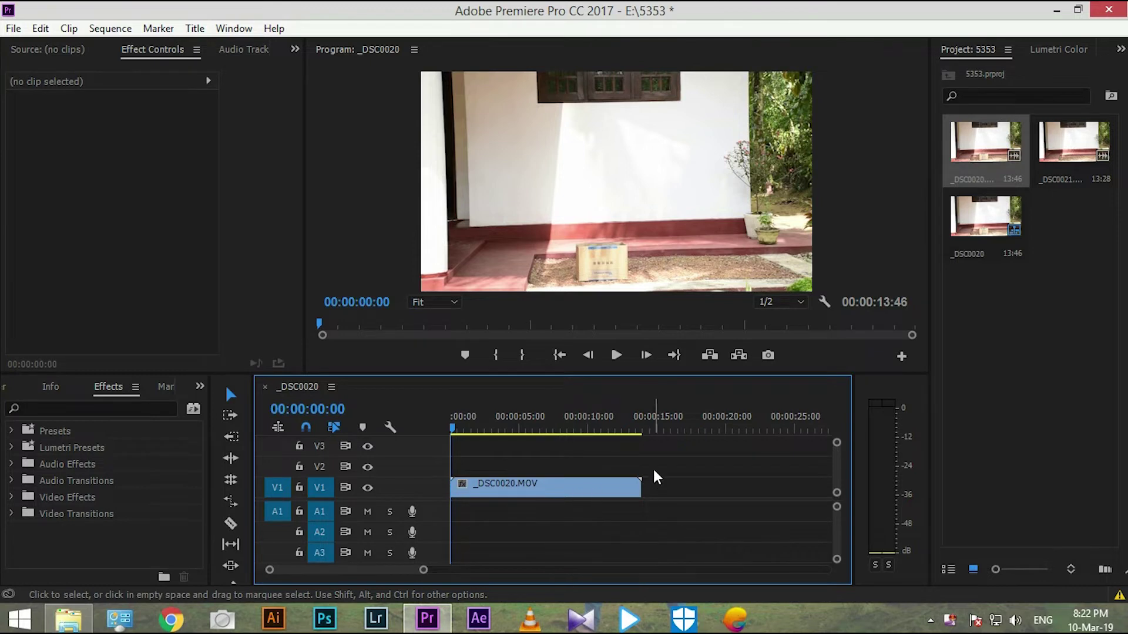
# - Move _DSC0020.MOV up to V2, hide V2, and place _DSC0021 on V1 beneath it
pyautogui.moveTo(601, 485); pyautogui.dragTo(600, 468)
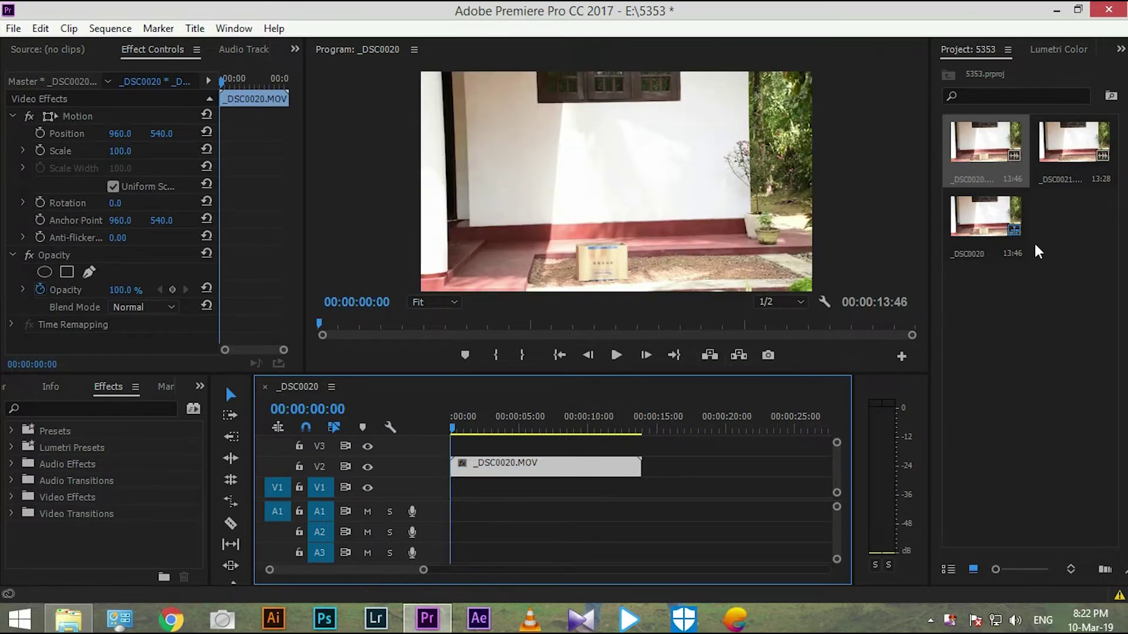
pyautogui.click(365, 466)
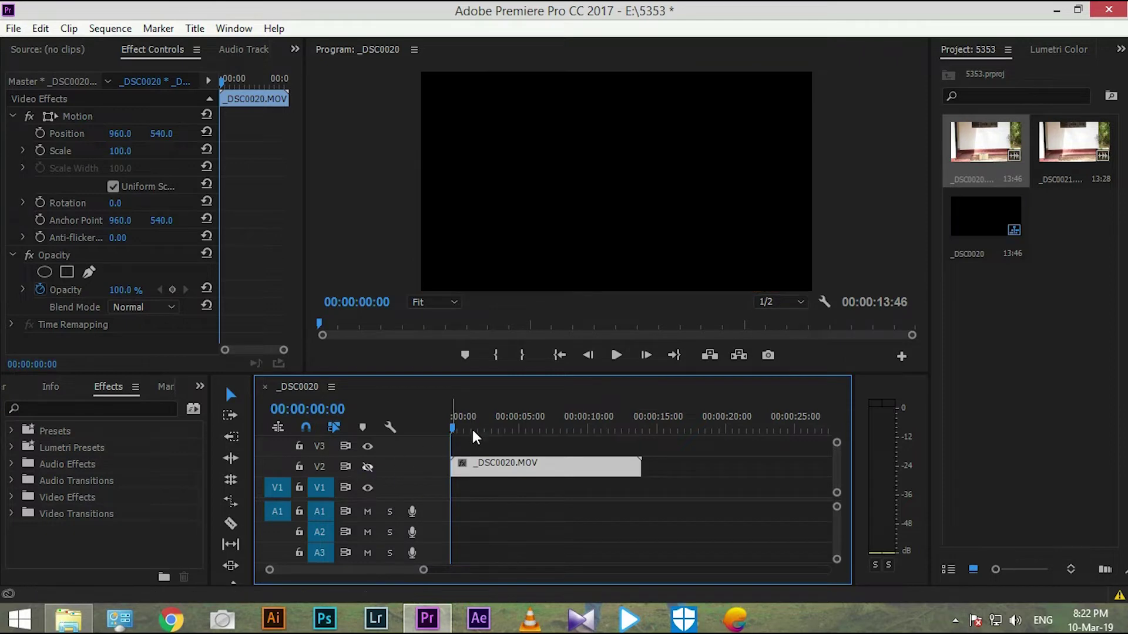
pyautogui.moveTo(1080, 144); pyautogui.dragTo(452, 498)
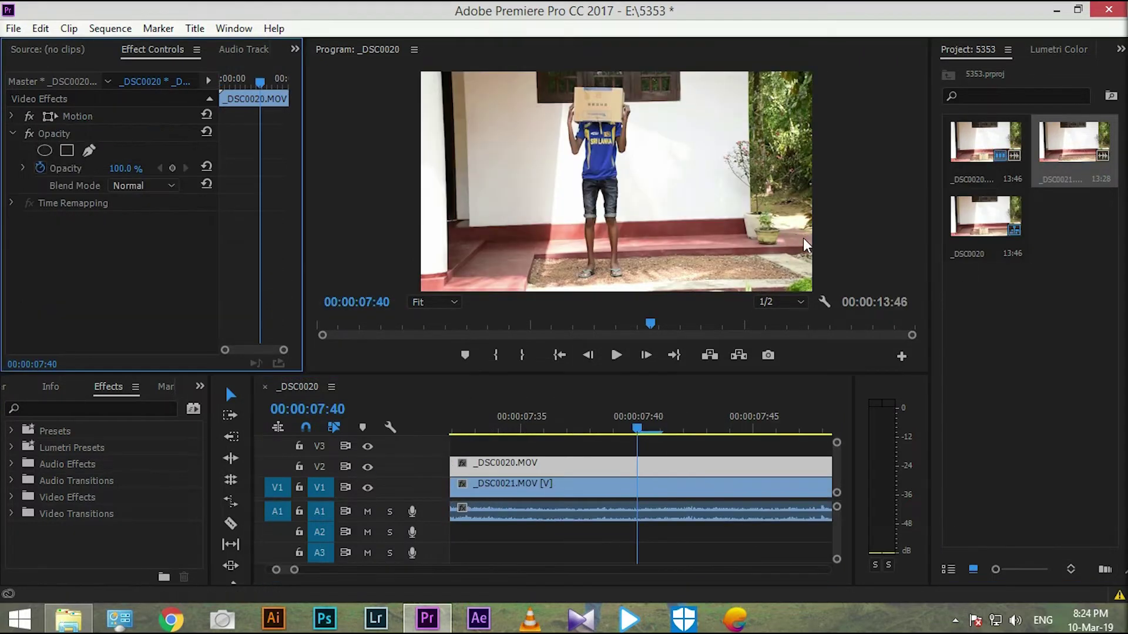
# - Zoom the Program monitor to 100% and scroll up to the box on the boy's head
pyautogui.click(455, 302)
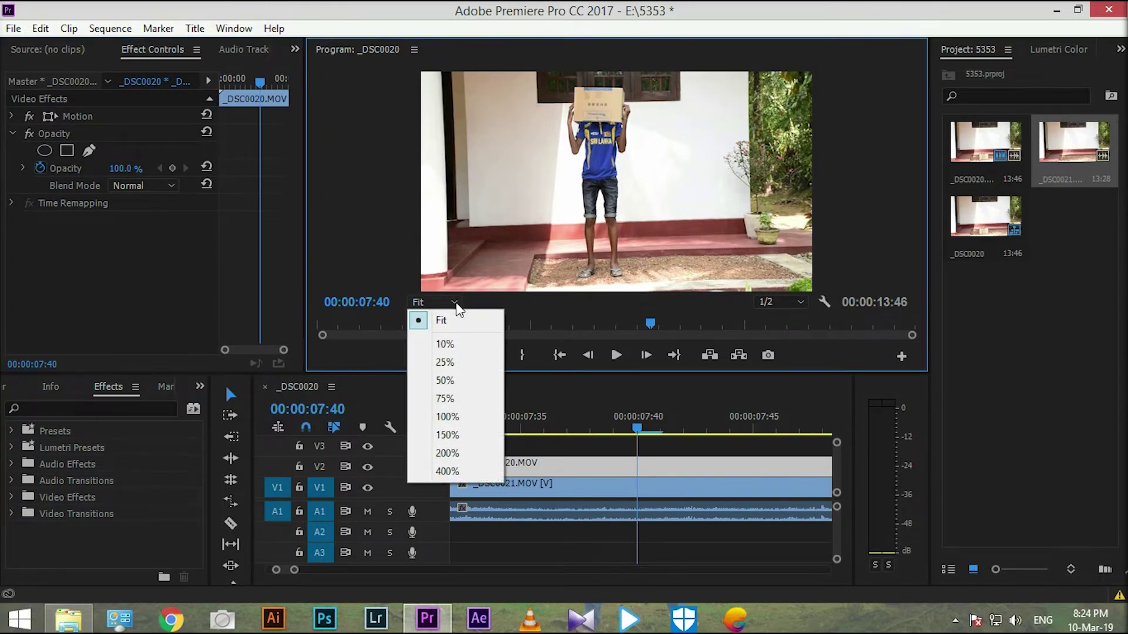
pyautogui.click(454, 413)
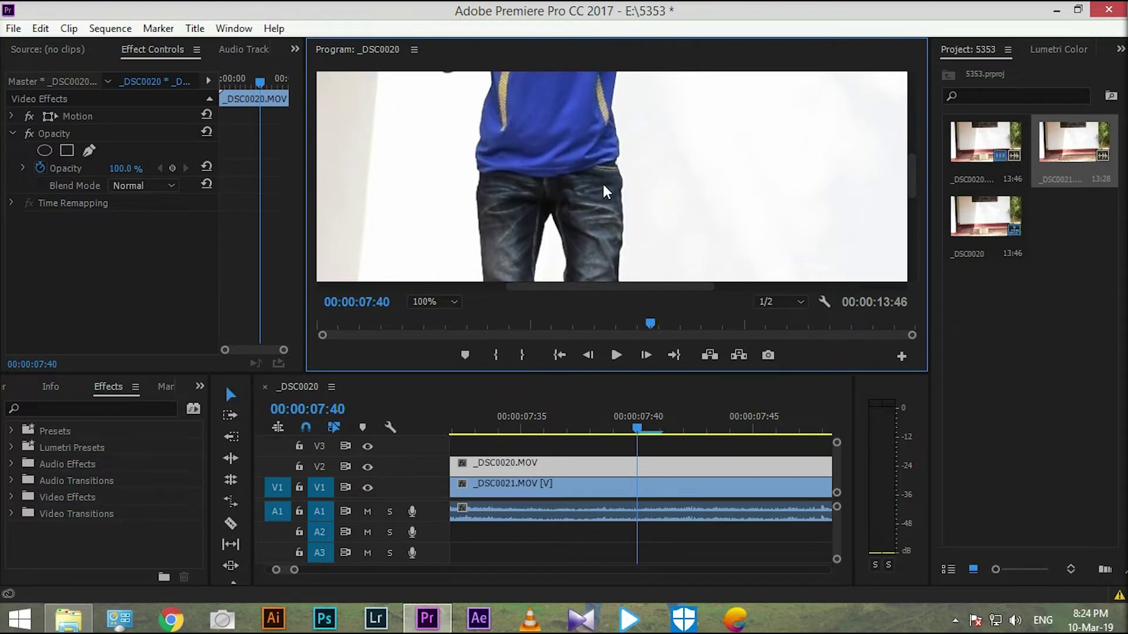
pyautogui.moveTo(914, 185); pyautogui.dragTo(917, 107)
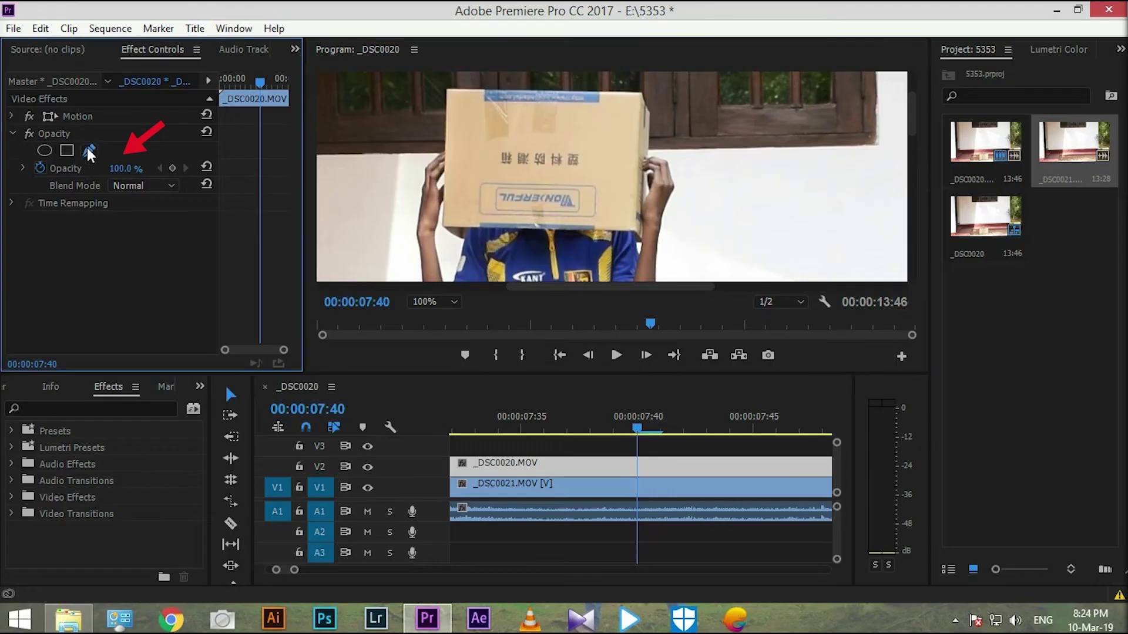
# - Add a pen mask to Opacity and trace points across the box top and down its right side
pyautogui.click(132, 188)
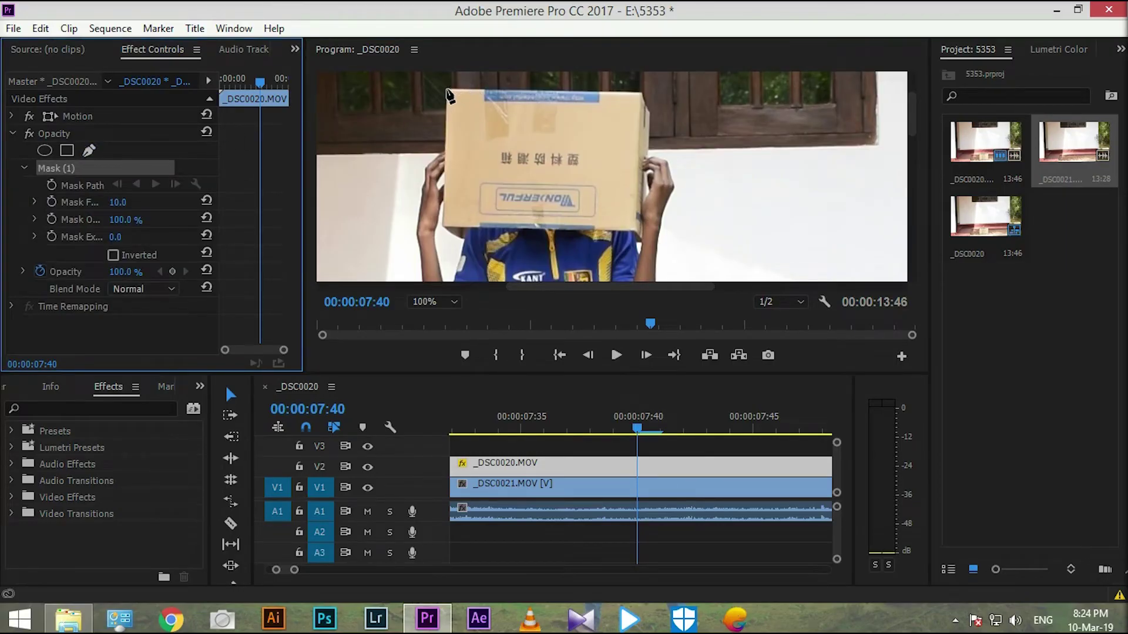
pyautogui.click(447, 89)
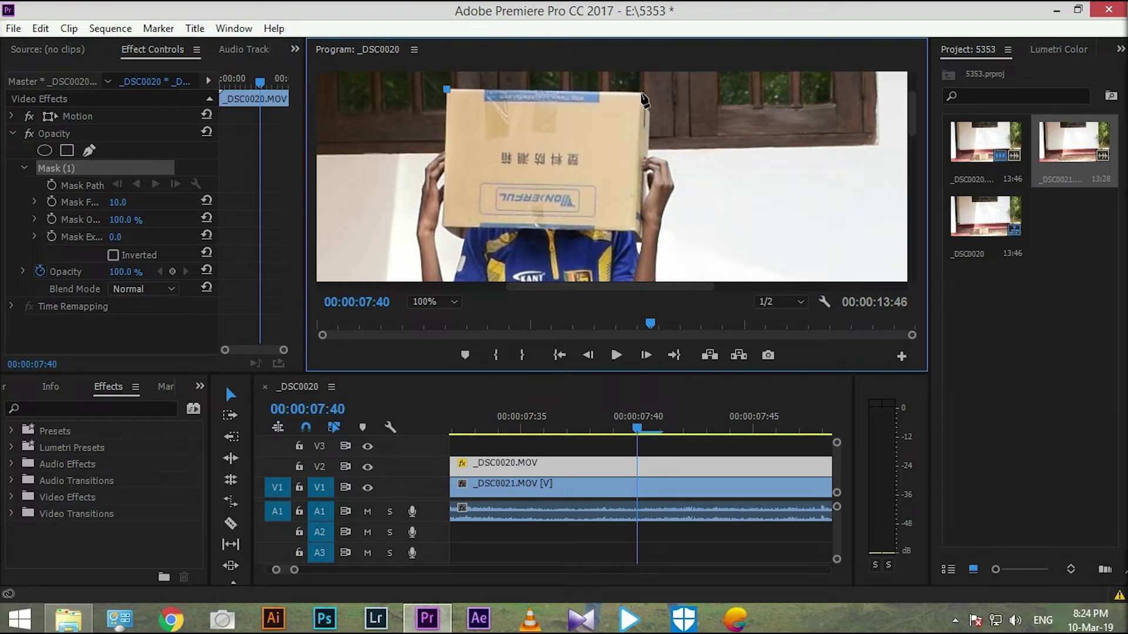
pyautogui.click(640, 93)
pyautogui.click(692, 145)
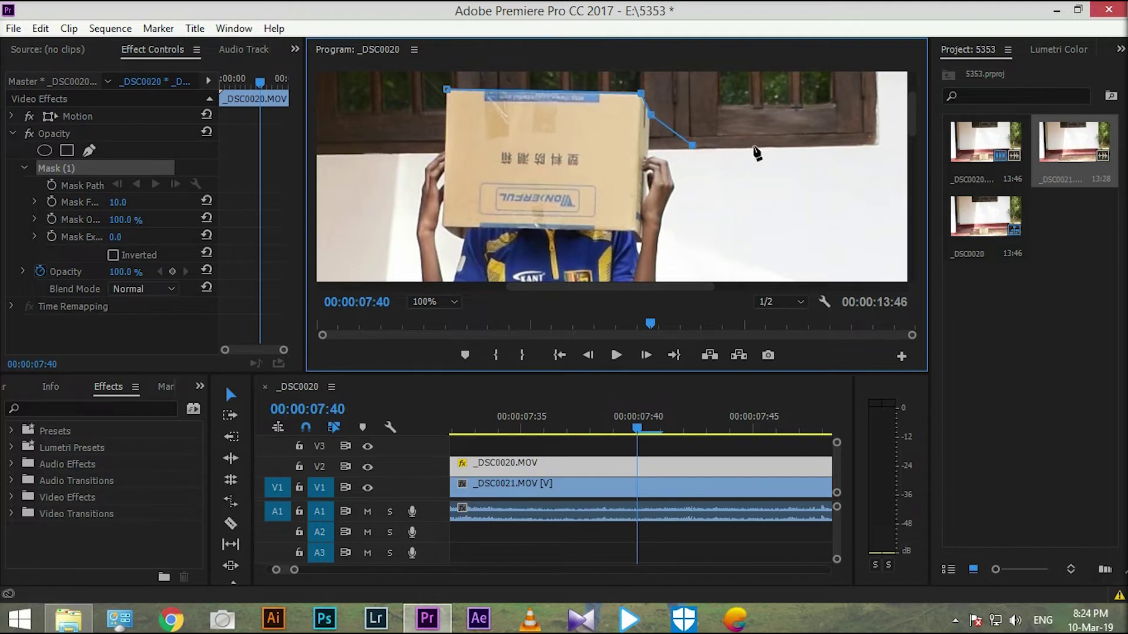
pyautogui.click(773, 175)
pyautogui.click(779, 245)
pyautogui.click(788, 276)
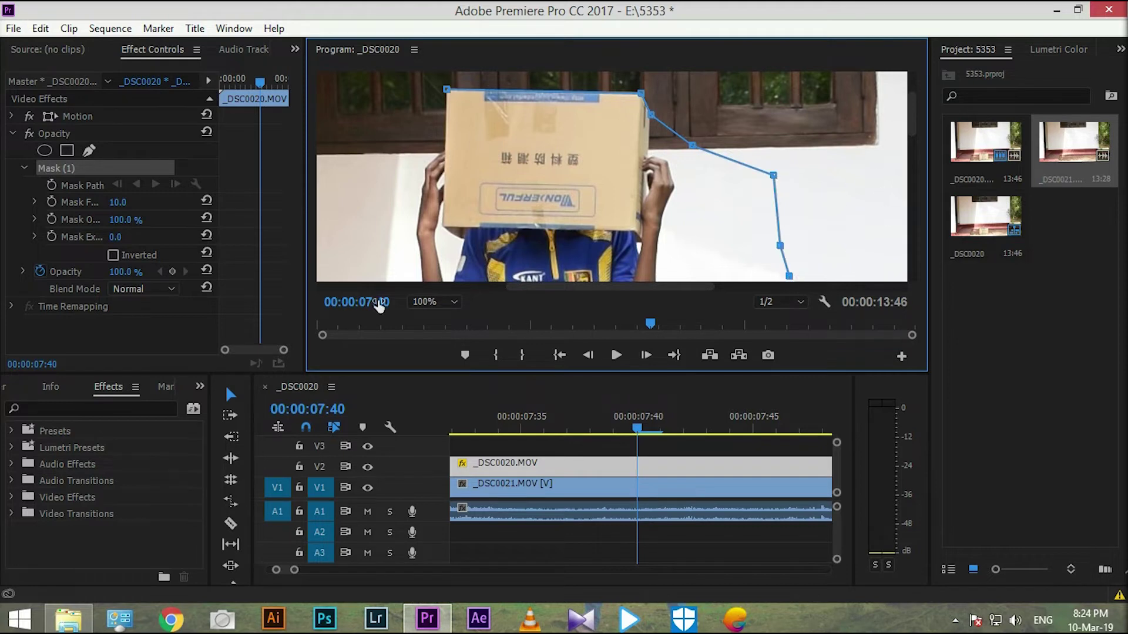
# - Switch the Program view to Fit and carry the mask's right edge down to the ground
pyautogui.click(437, 301)
pyautogui.click(464, 380)
pyautogui.click(435, 302)
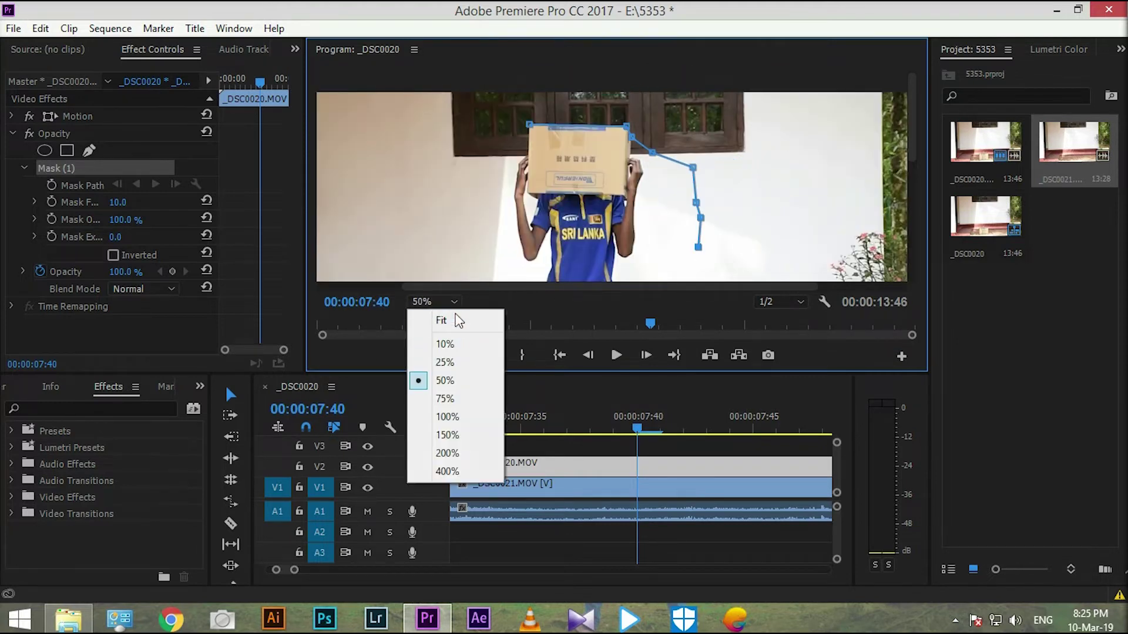
pyautogui.click(461, 321)
pyautogui.click(658, 175)
pyautogui.click(656, 216)
pyautogui.click(657, 269)
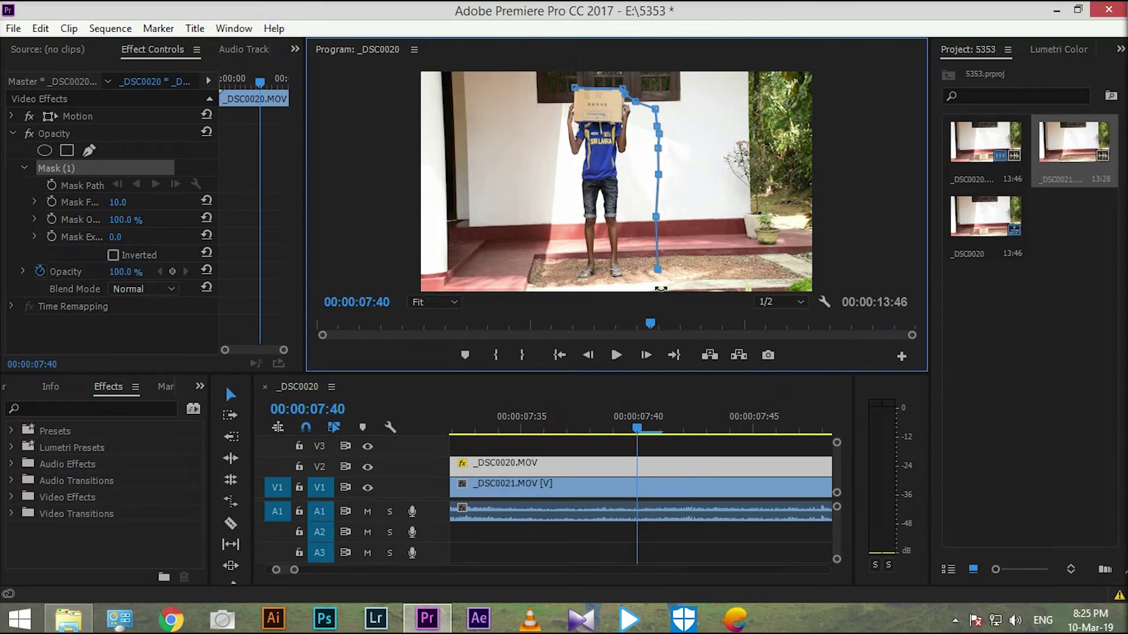
# - Return to 100% zoom and select the middle point on the mask's right edge
pyautogui.click(453, 302)
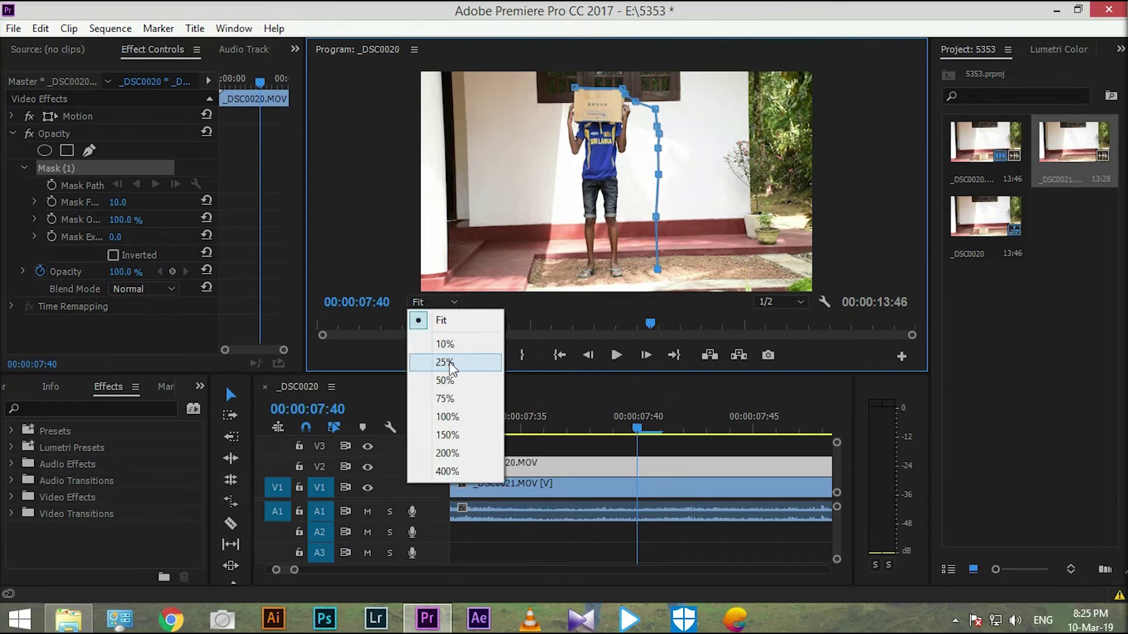
pyautogui.click(445, 361)
pyautogui.click(453, 302)
pyautogui.click(447, 438)
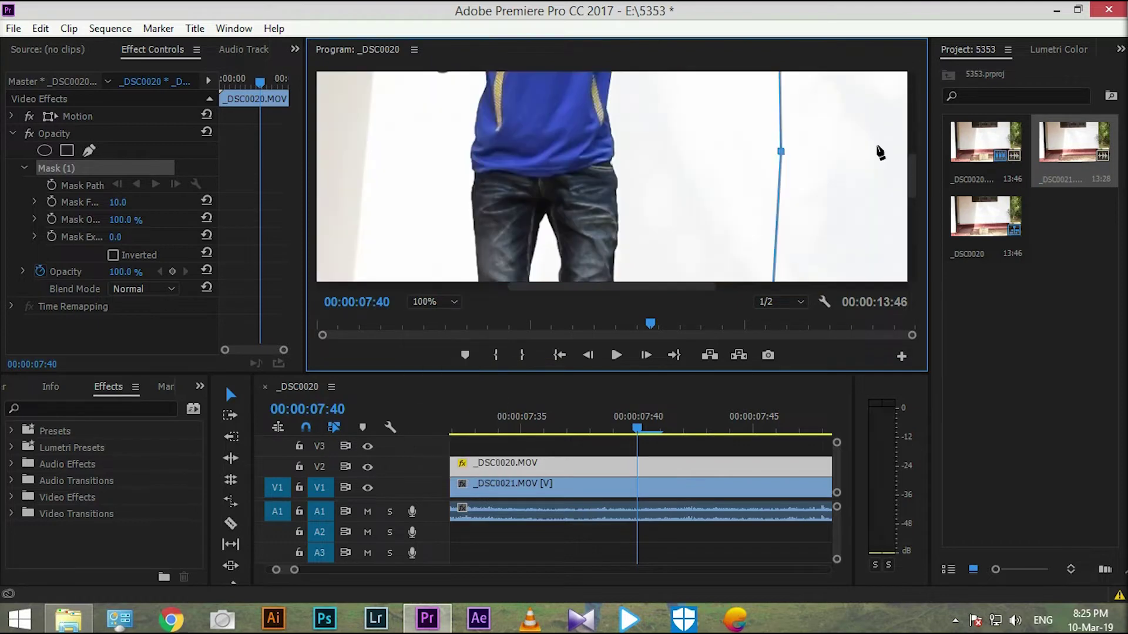
pyautogui.scroll(-3, 908, 257)
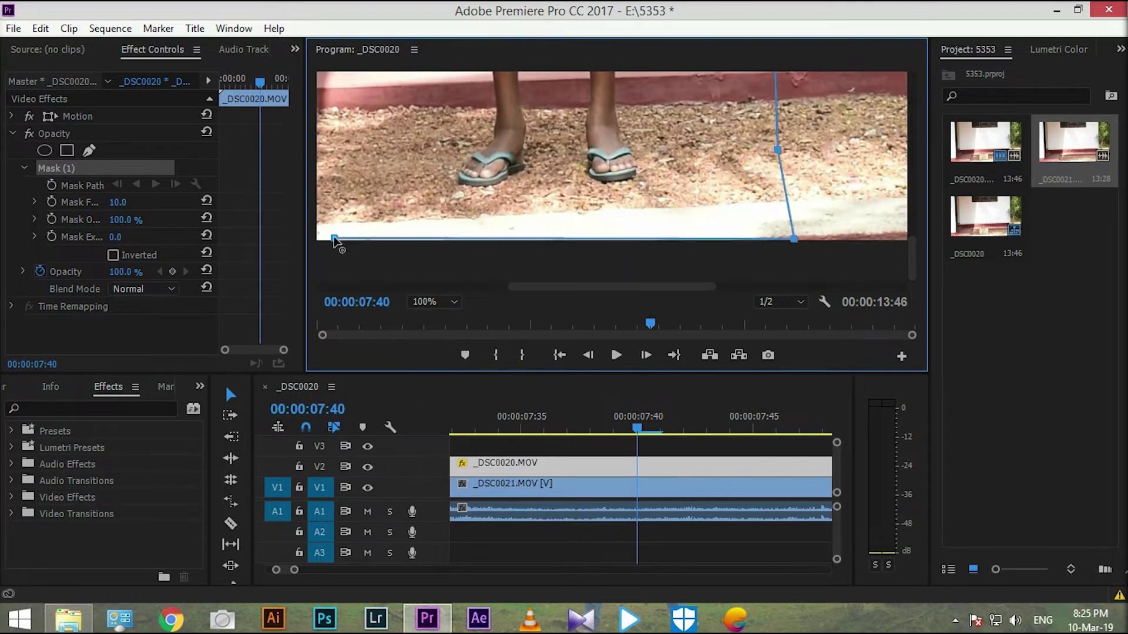
pyautogui.moveTo(908, 238)
pyautogui.mouseDown()
pyautogui.moveTo(908, 151)
pyautogui.moveTo(914, 206)
pyautogui.mouseUp()
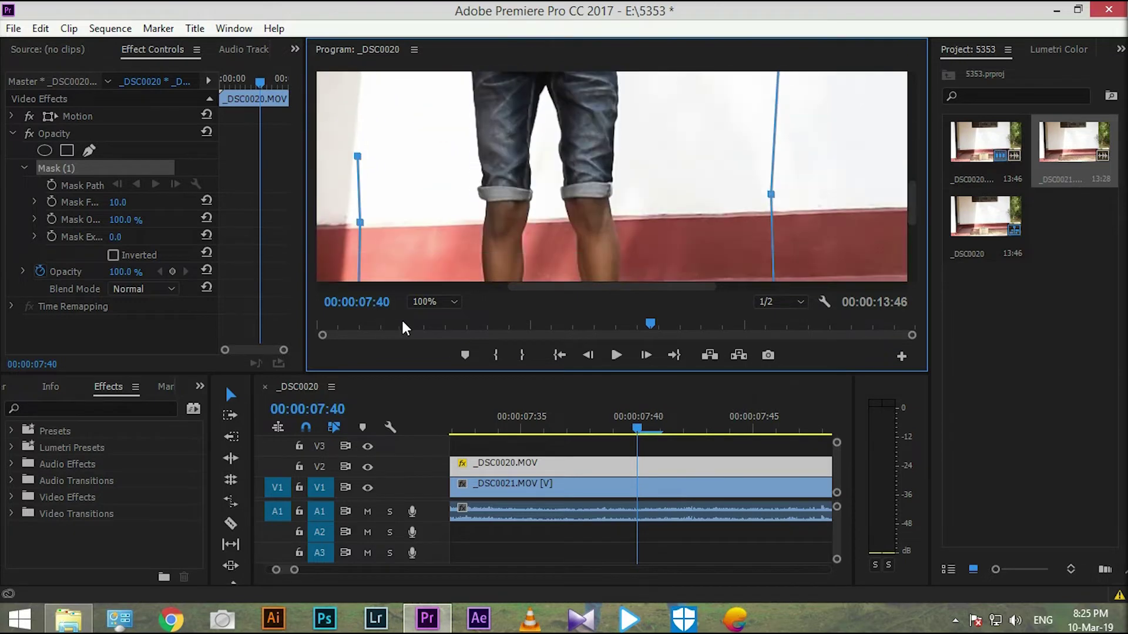
pyautogui.click(771, 194)
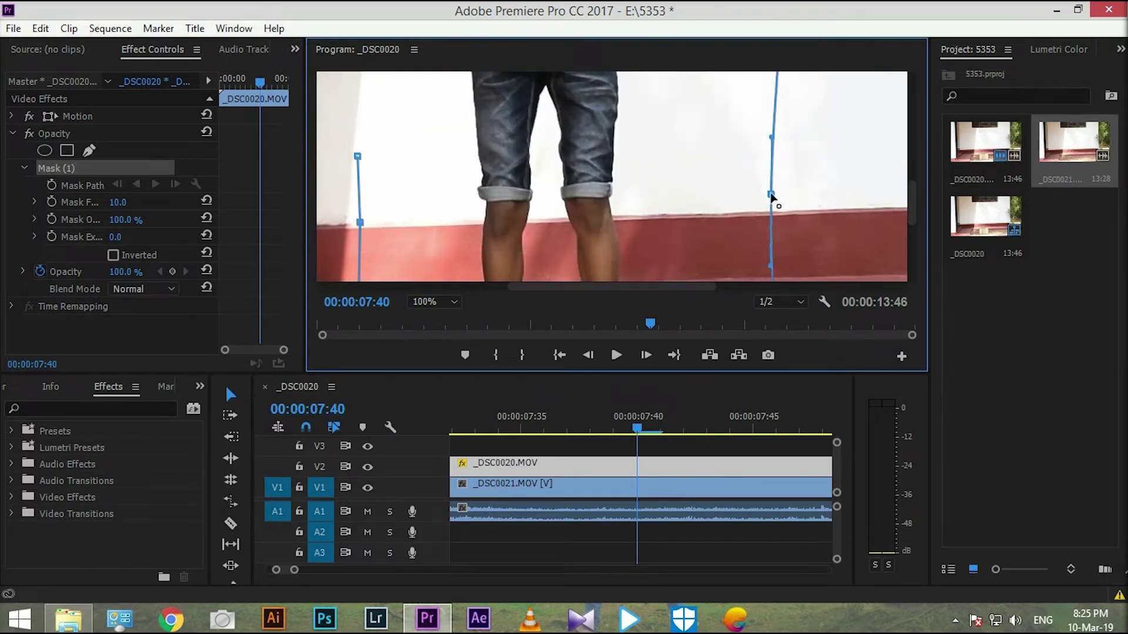
pyautogui.press('alt')
pyautogui.moveTo(913, 202); pyautogui.dragTo(914, 118)
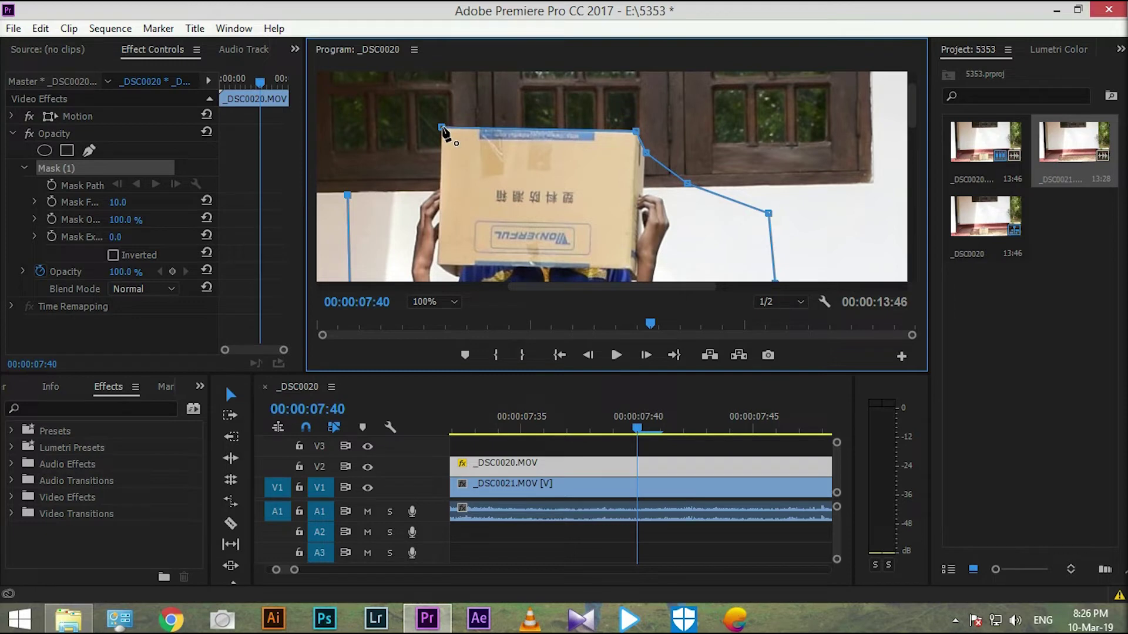
# - Close the mask path around the box top and add the first Mask Path keyframe at 00:00:07:39
pyautogui.click(442, 127)
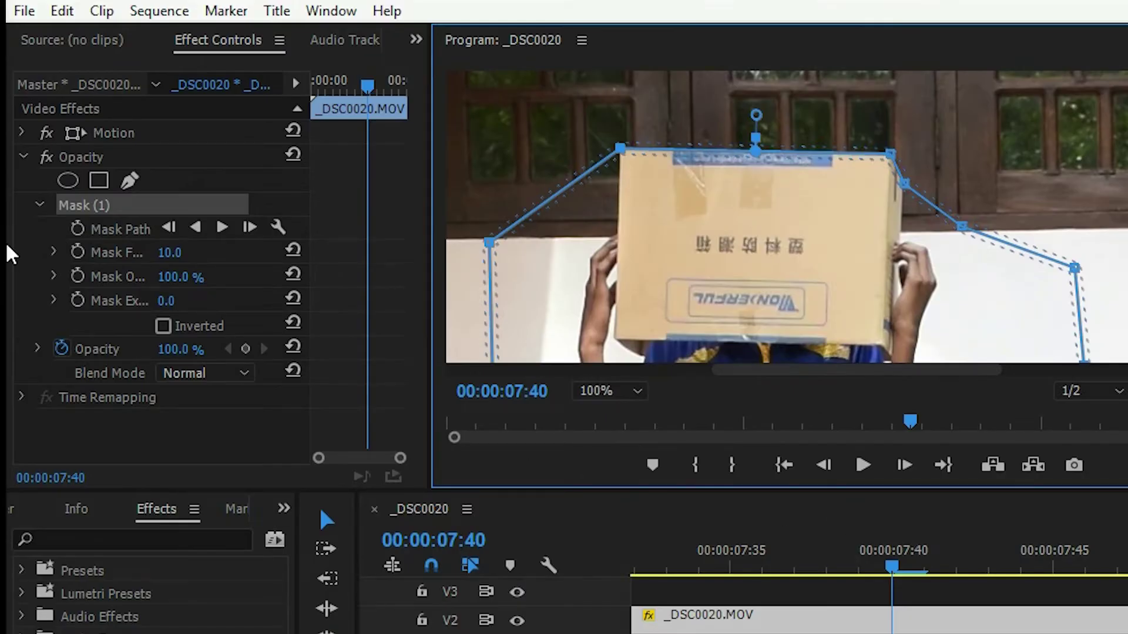
pyautogui.click(78, 230)
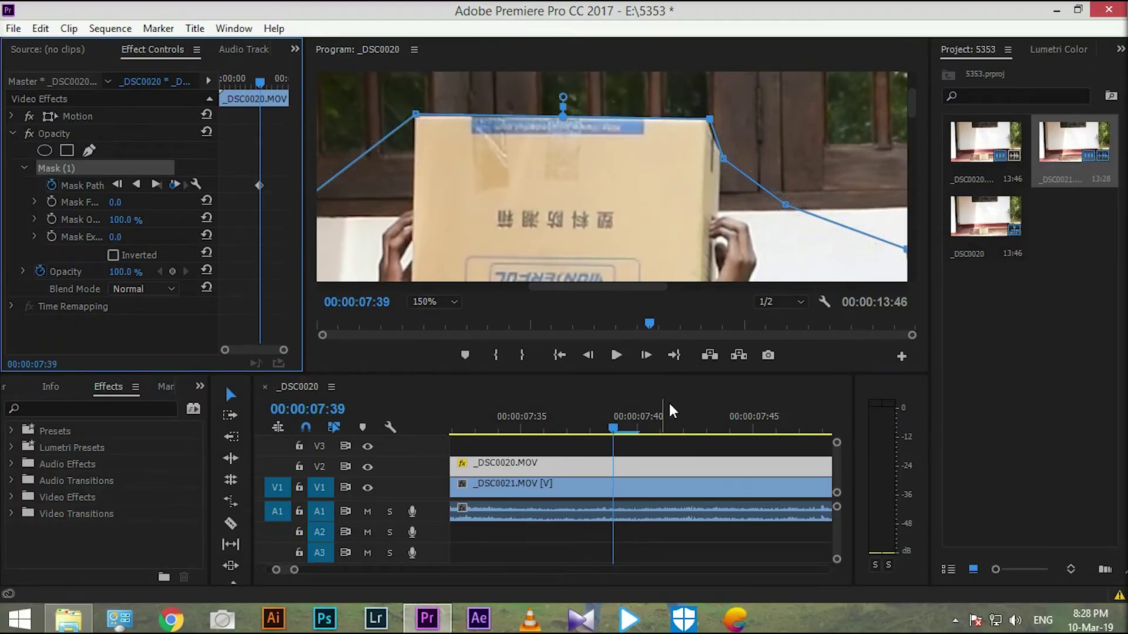
# - Lower the mask's top corners onto the box at frames 07:40 and 07:41, widening the right side
pyautogui.moveTo(612, 424); pyautogui.dragTo(632, 426)
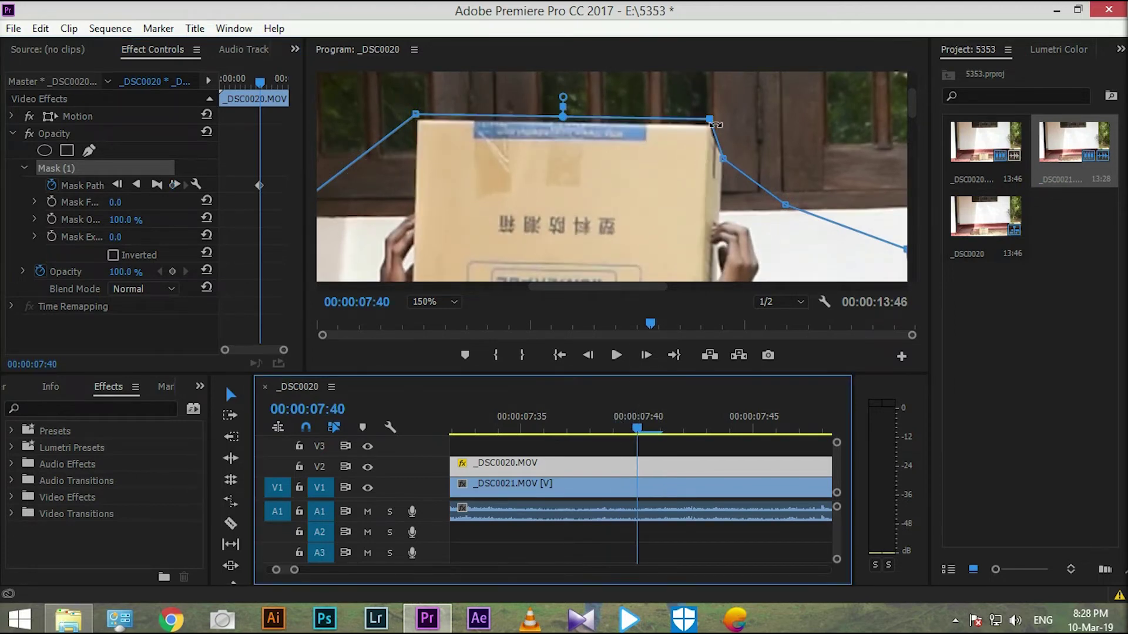
pyautogui.moveTo(710, 120); pyautogui.dragTo(712, 126)
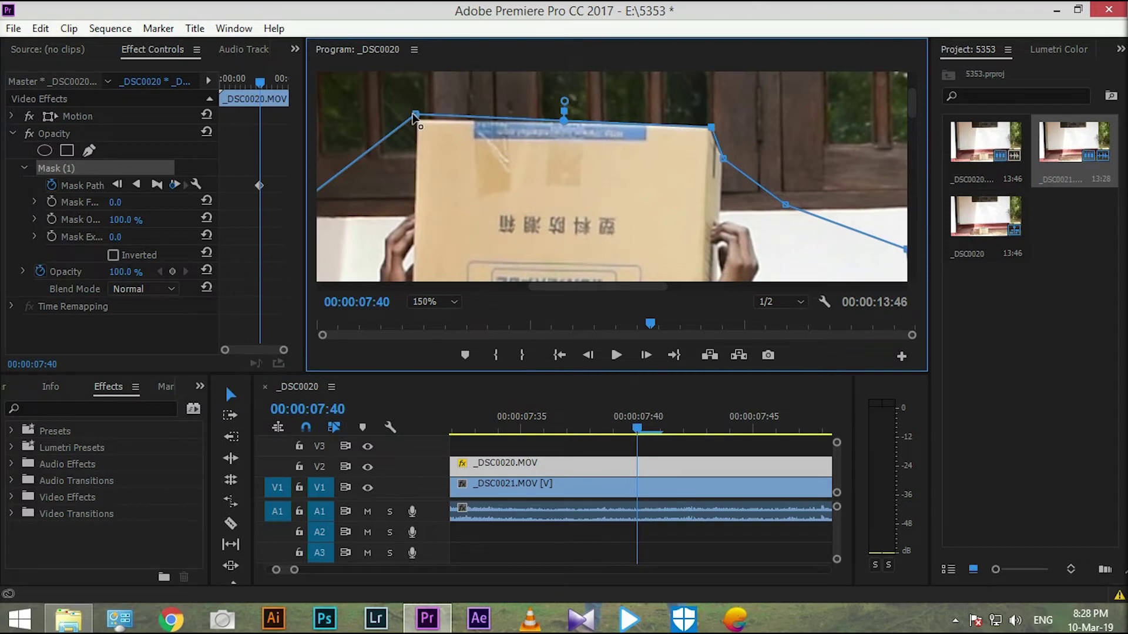
pyautogui.moveTo(416, 114); pyautogui.dragTo(415, 121)
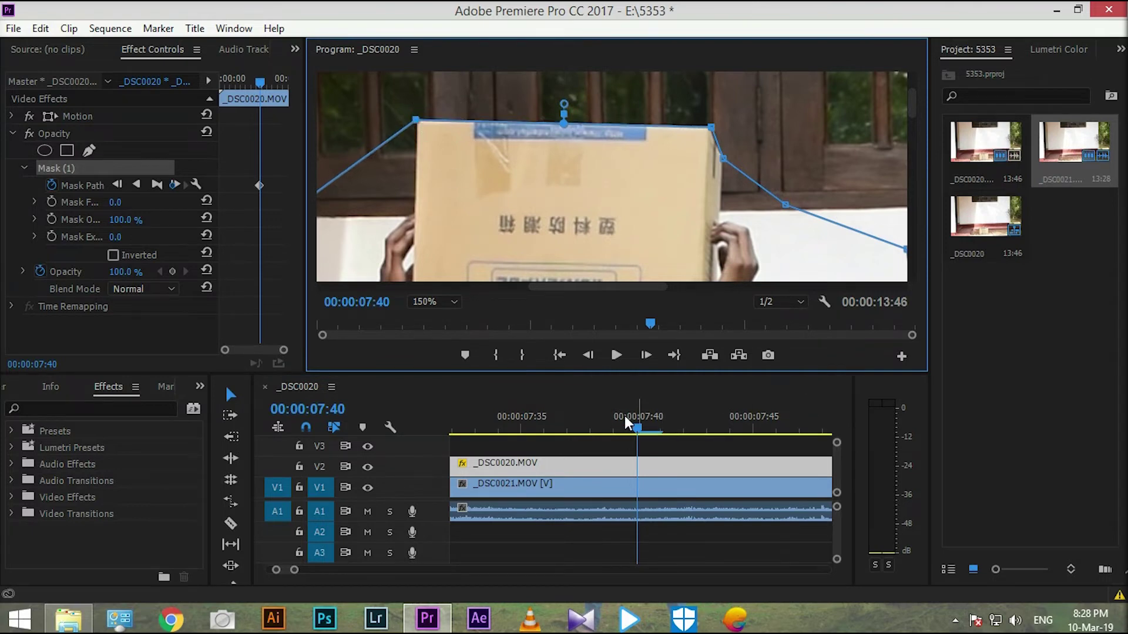
pyautogui.moveTo(637, 431); pyautogui.dragTo(658, 428)
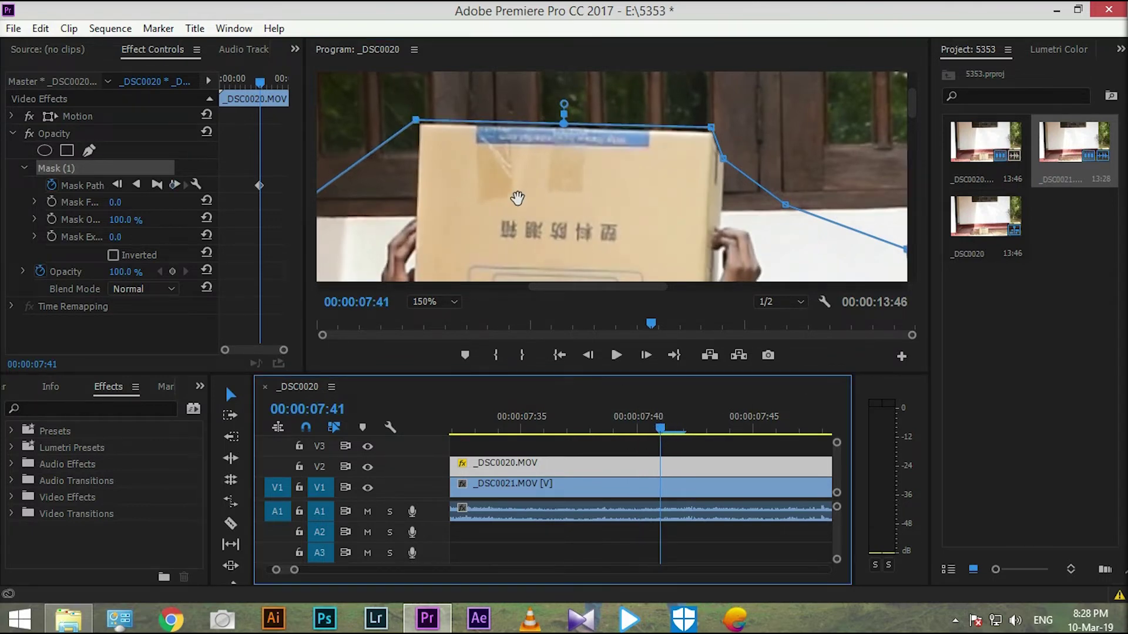
pyautogui.moveTo(419, 120); pyautogui.dragTo(418, 124)
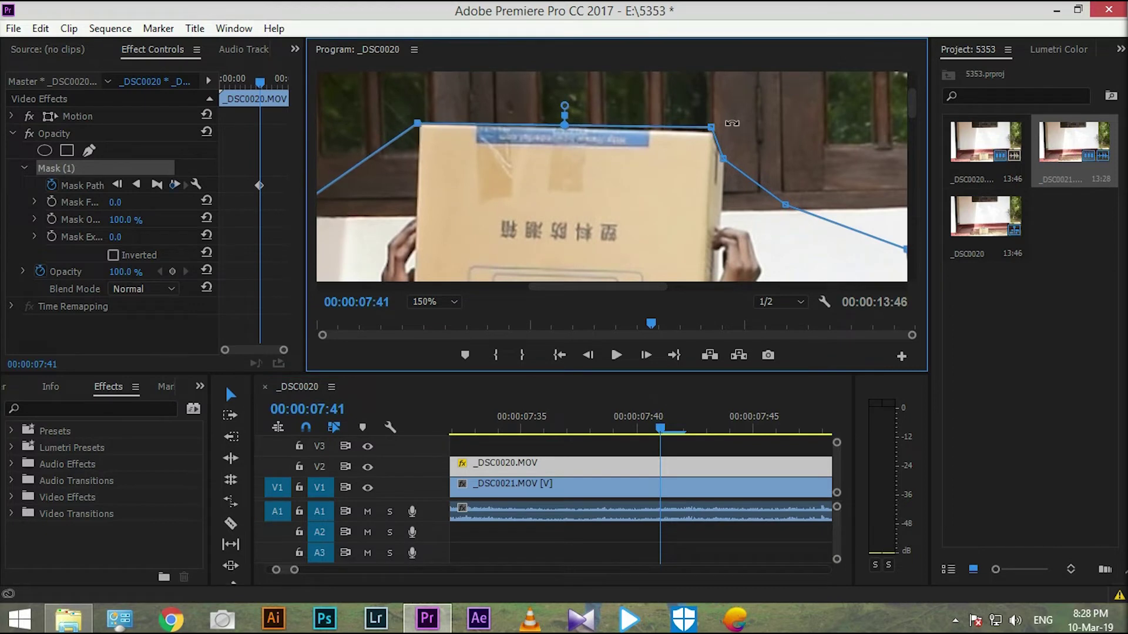
pyautogui.moveTo(712, 128); pyautogui.dragTo(714, 131)
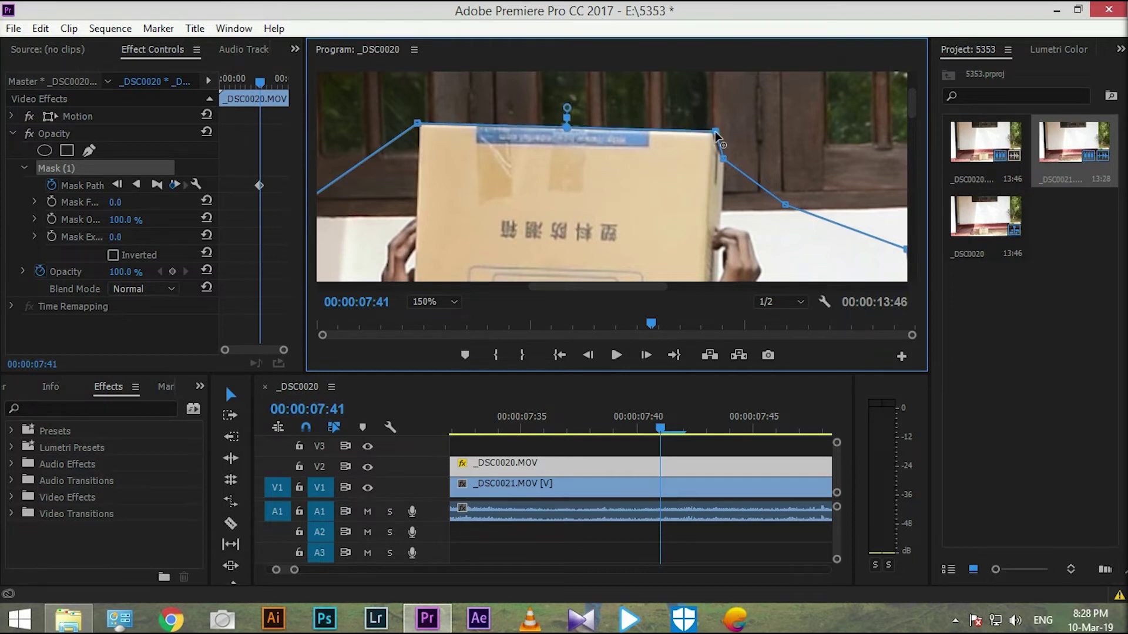
pyautogui.moveTo(723, 159); pyautogui.dragTo(758, 159)
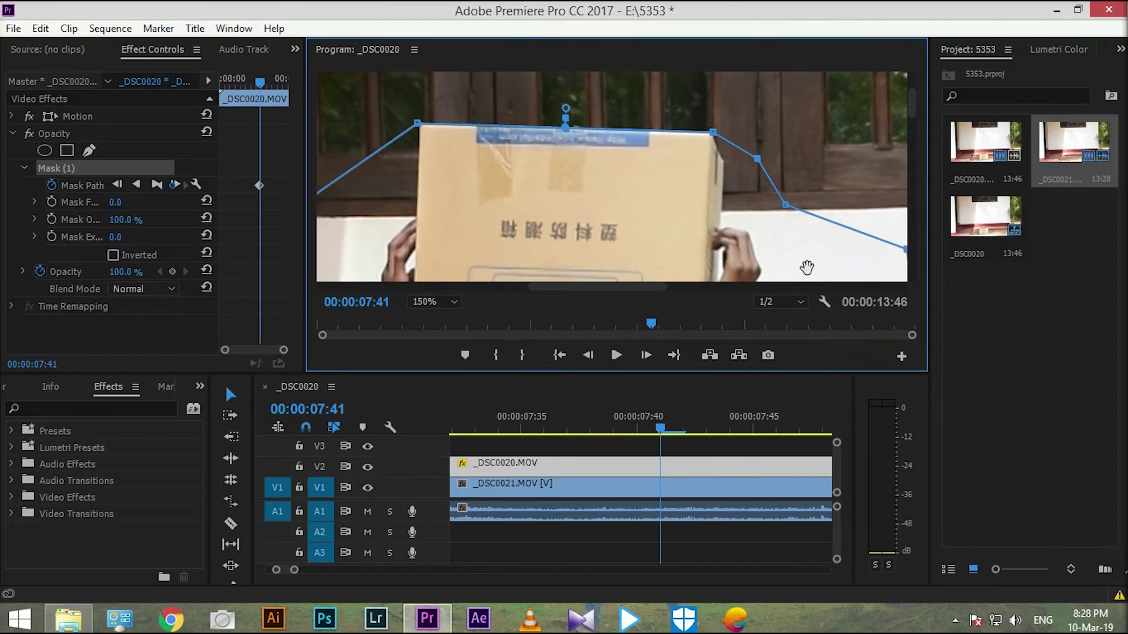
# - Track the box top at frames 07:42 and 07:43 by lowering both top mask points
pyautogui.moveTo(662, 428); pyautogui.dragTo(683, 427)
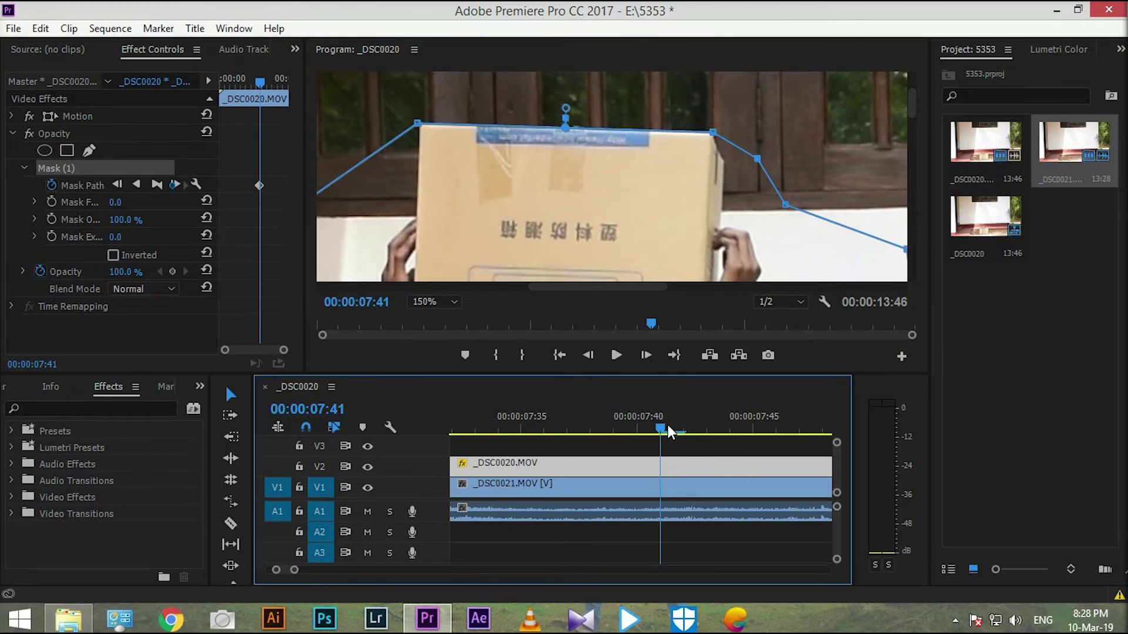
pyautogui.moveTo(713, 133); pyautogui.dragTo(714, 137)
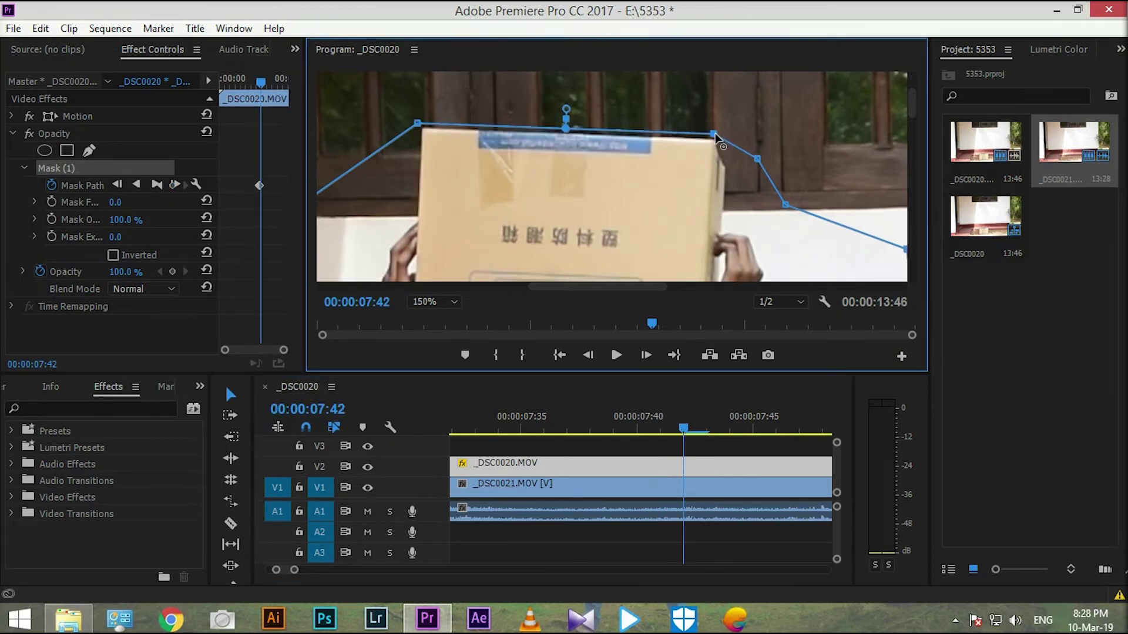
pyautogui.moveTo(417, 124); pyautogui.dragTo(416, 128)
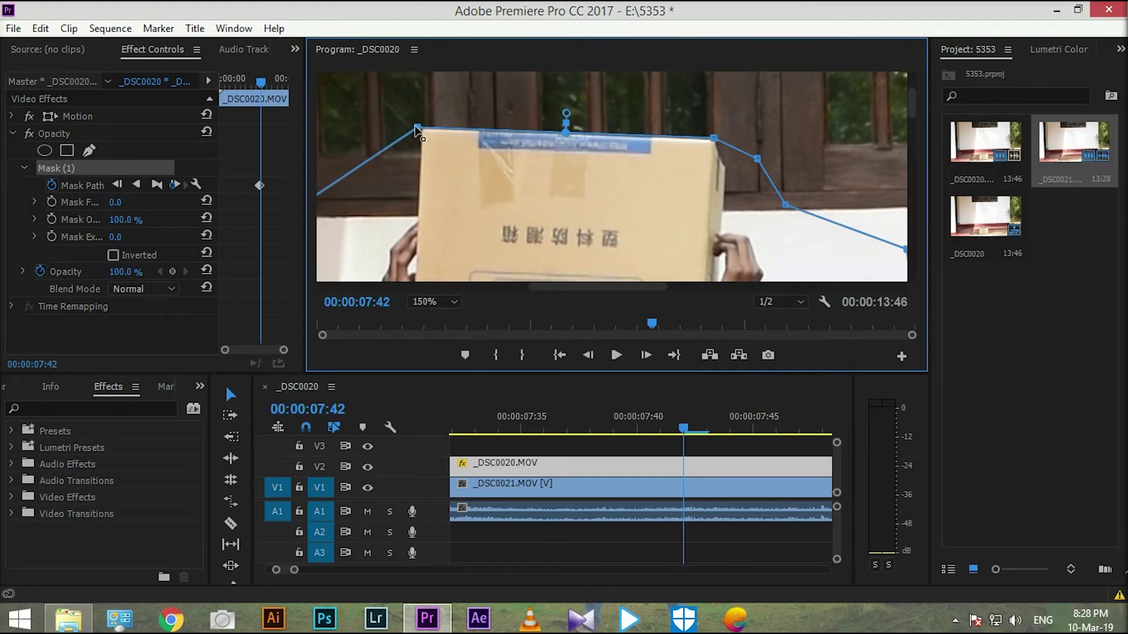
pyautogui.click(686, 424)
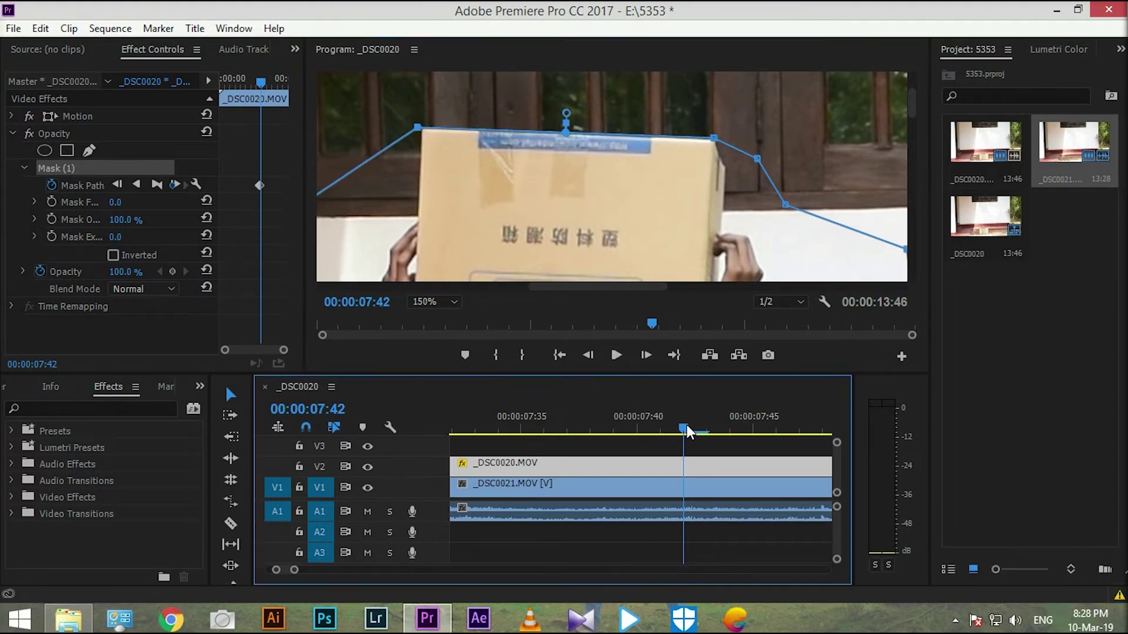
pyautogui.press('Right')
pyautogui.moveTo(416, 130); pyautogui.dragTo(416, 134)
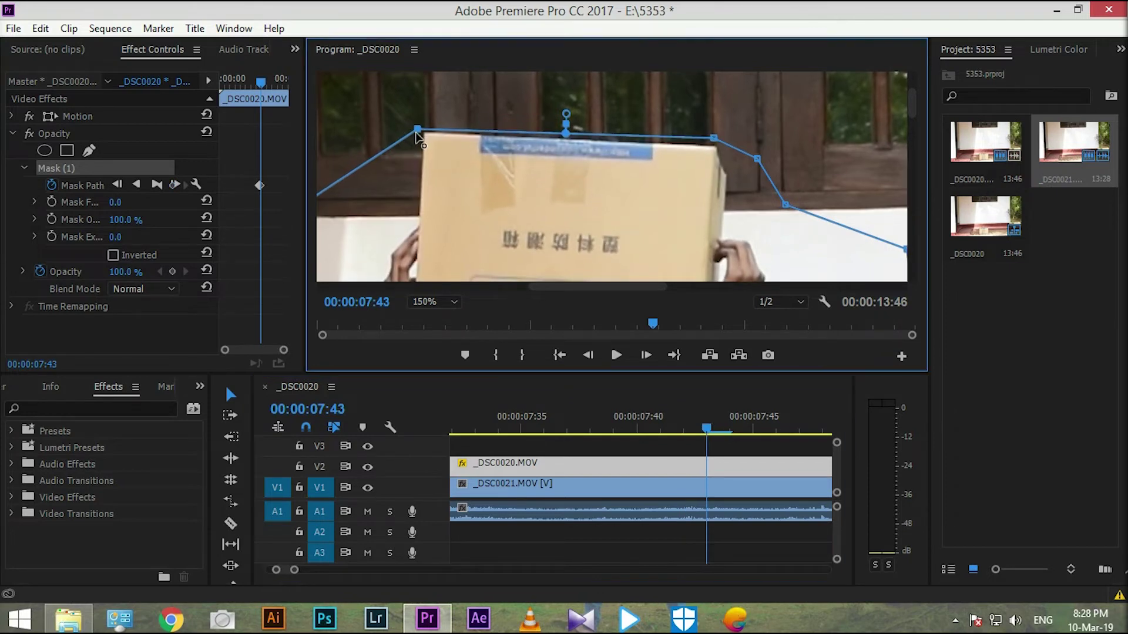
pyautogui.moveTo(712, 137); pyautogui.dragTo(720, 142)
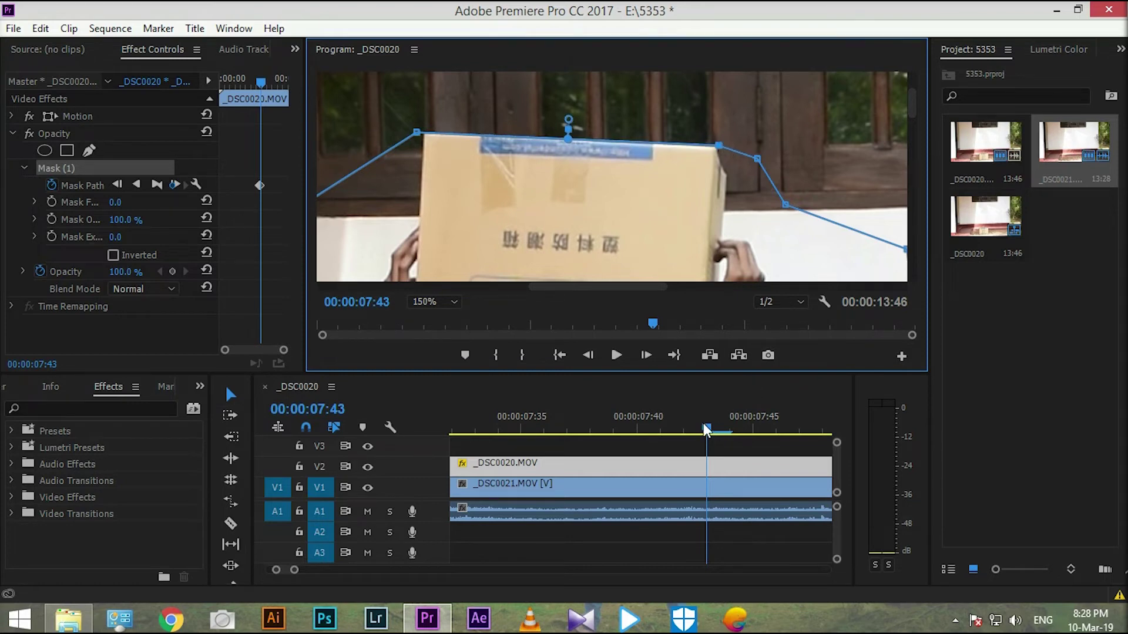
# - Follow the box down at frames 07:44 and 07:45, moving the top-right point to the corner
pyautogui.moveTo(706, 428); pyautogui.dragTo(729, 428)
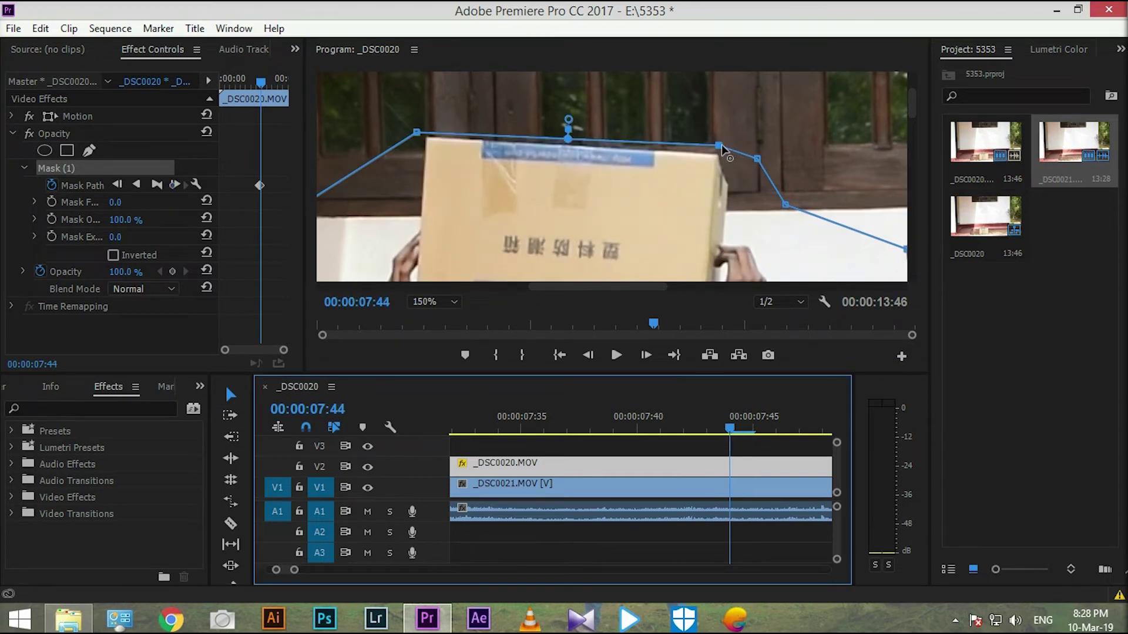
pyautogui.moveTo(718, 146); pyautogui.dragTo(721, 154)
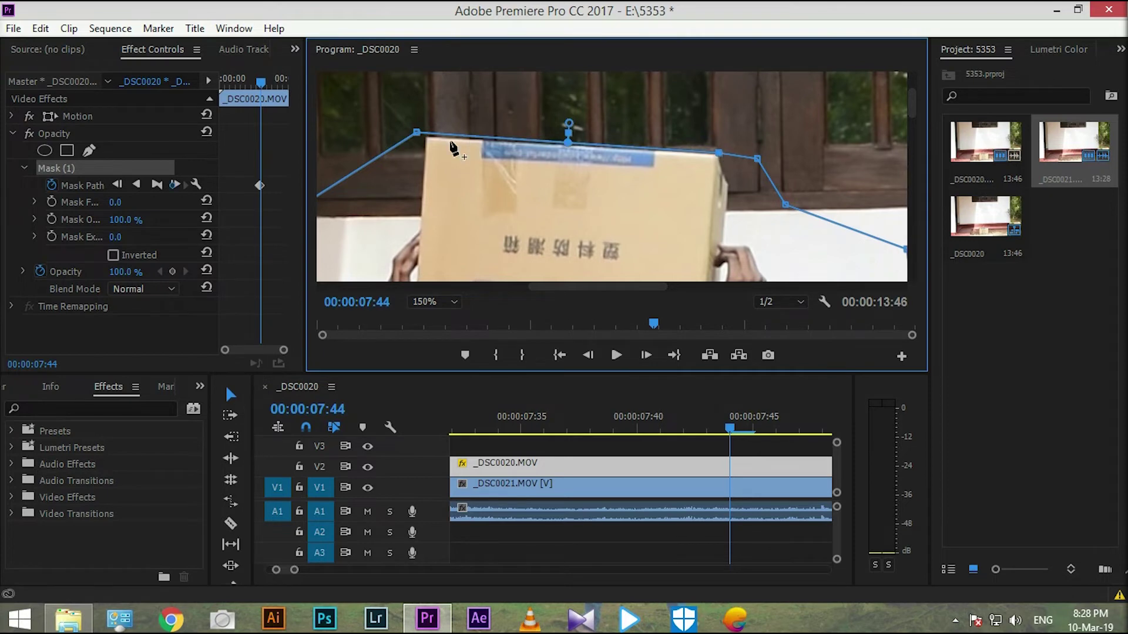
pyautogui.moveTo(416, 133); pyautogui.dragTo(411, 136)
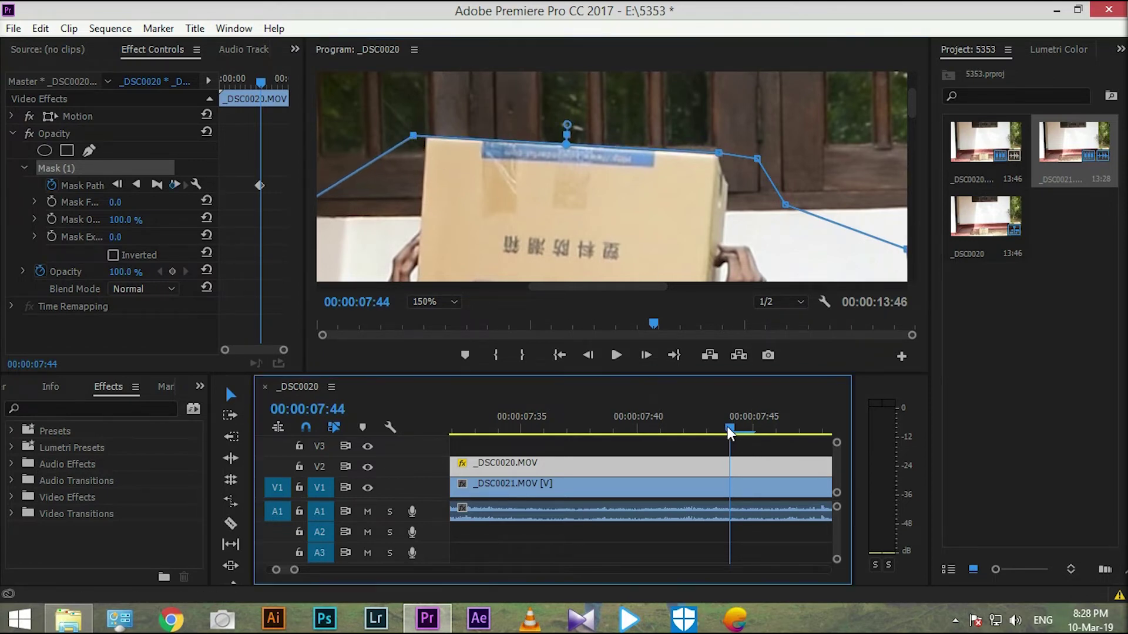
pyautogui.moveTo(728, 428); pyautogui.dragTo(747, 427)
pyautogui.moveTo(412, 136); pyautogui.dragTo(414, 141)
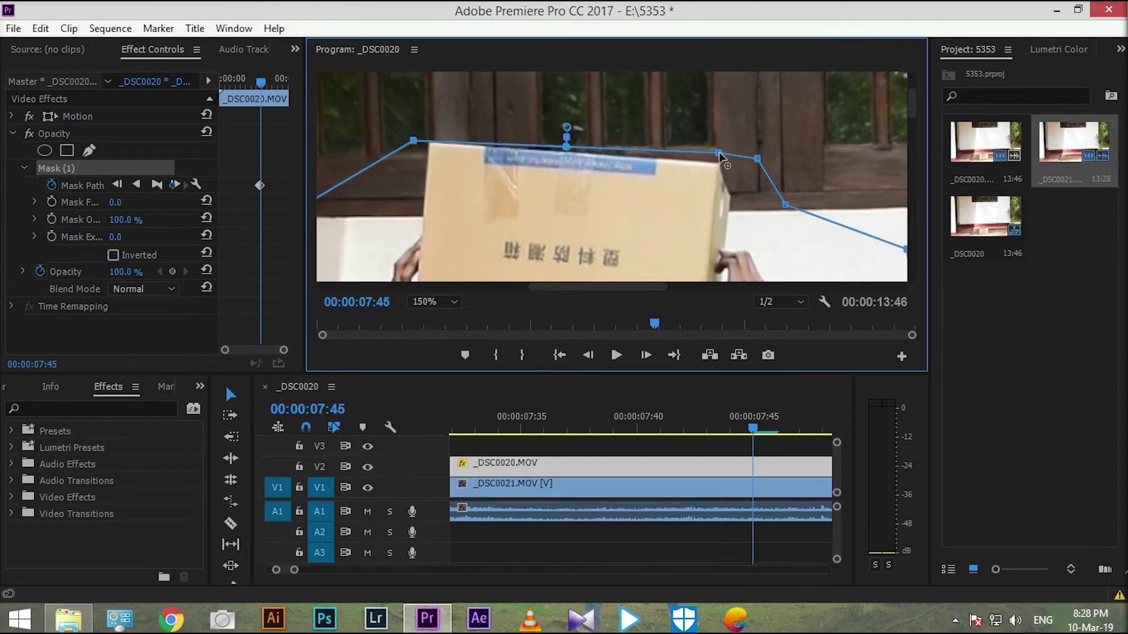
pyautogui.moveTo(719, 153)
pyautogui.mouseDown()
pyautogui.moveTo(801, 227)
pyautogui.moveTo(849, 251)
pyautogui.mouseUp()
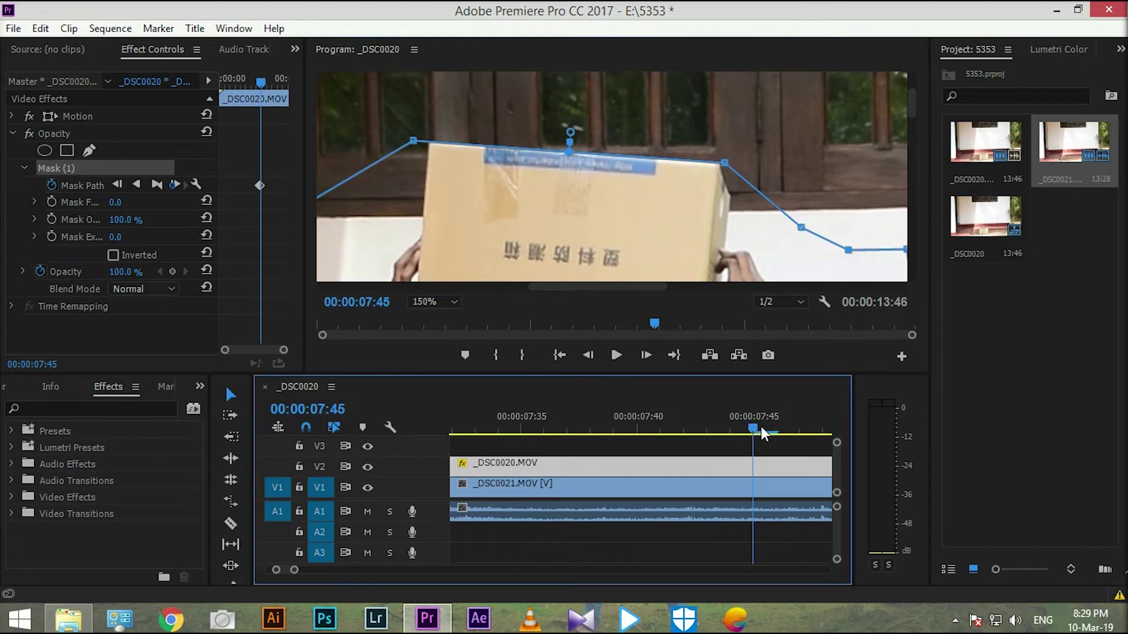
# - Lower the right and top-left mask points onto the box edge at frames 07:46 and 07:47
pyautogui.moveTo(753, 431); pyautogui.dragTo(775, 430)
pyautogui.moveTo(724, 163); pyautogui.dragTo(726, 172)
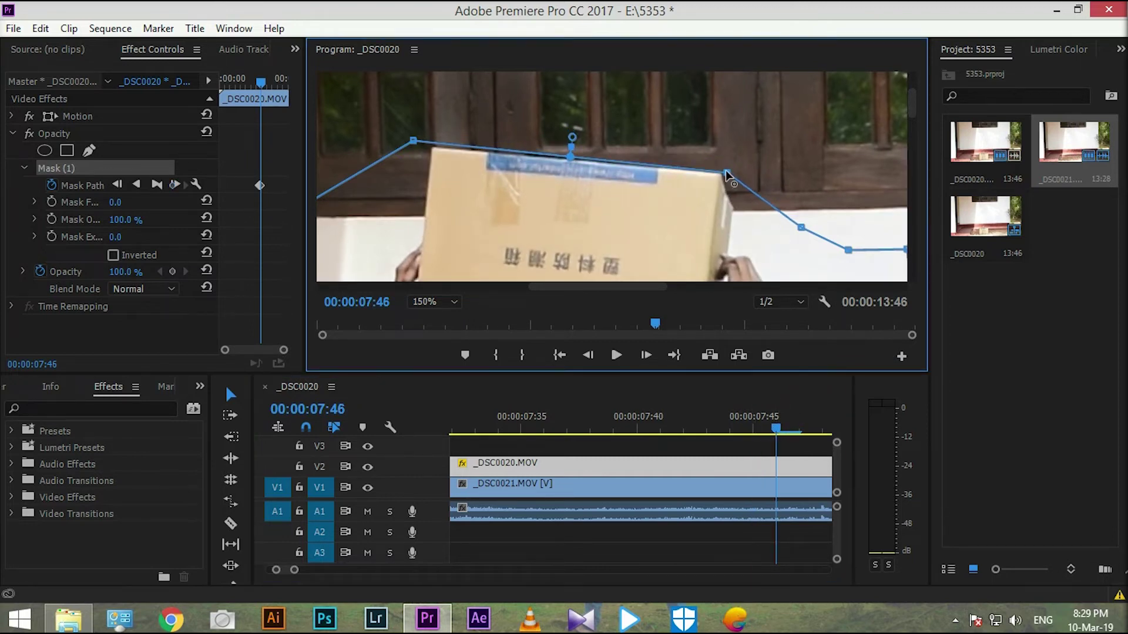
pyautogui.moveTo(413, 142); pyautogui.dragTo(414, 145)
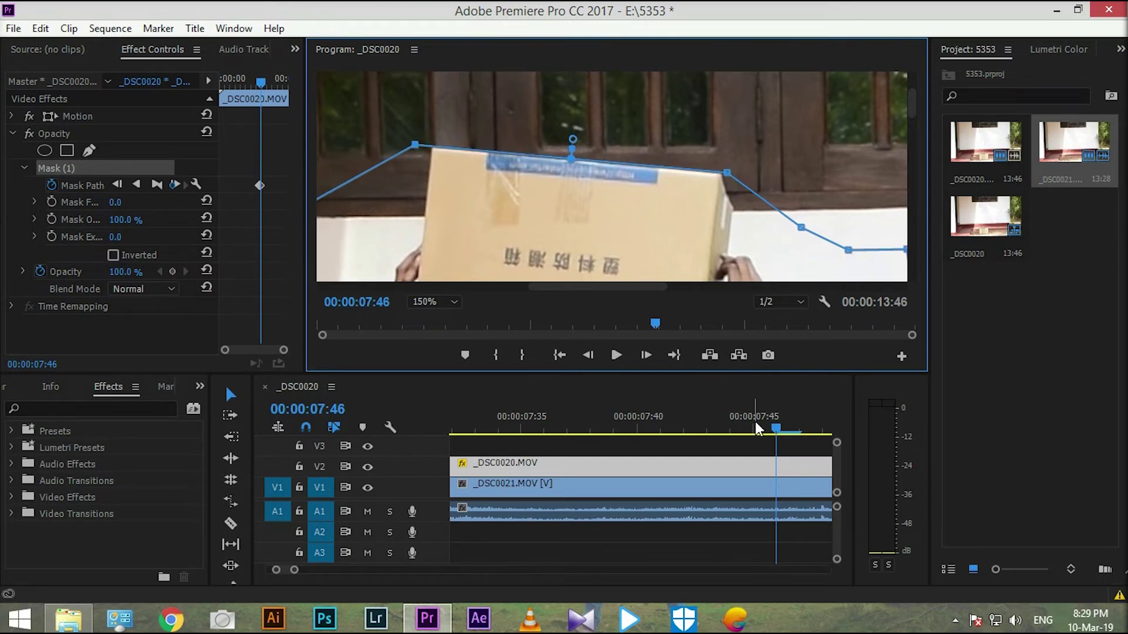
pyautogui.moveTo(773, 428); pyautogui.dragTo(791, 428)
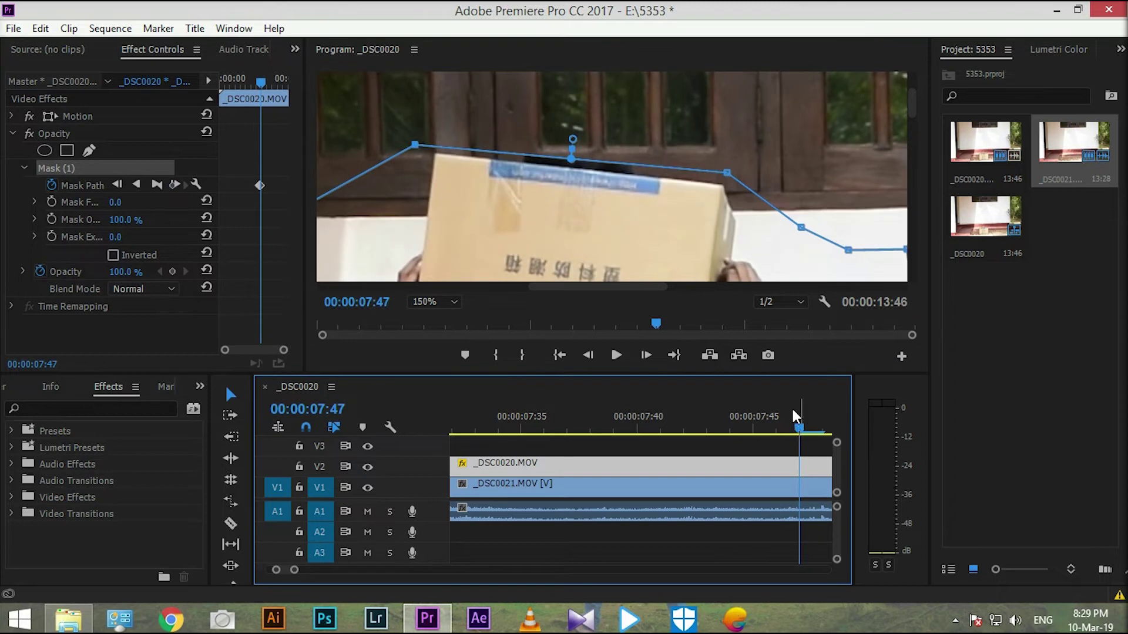
pyautogui.moveTo(726, 173); pyautogui.dragTo(731, 187)
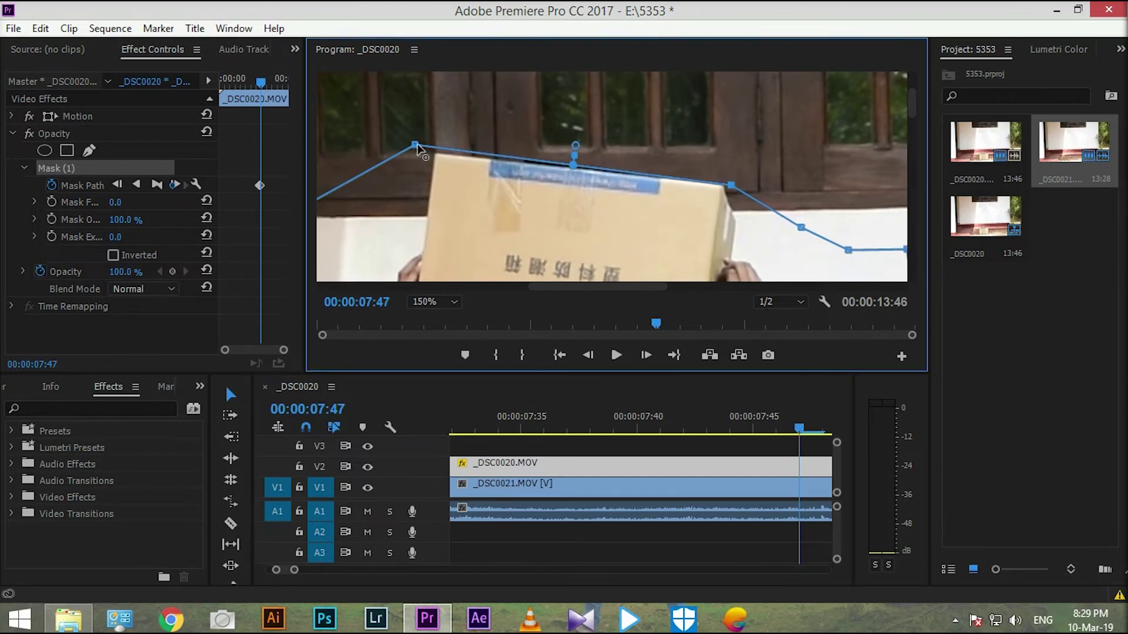
pyautogui.moveTo(417, 144); pyautogui.dragTo(414, 146)
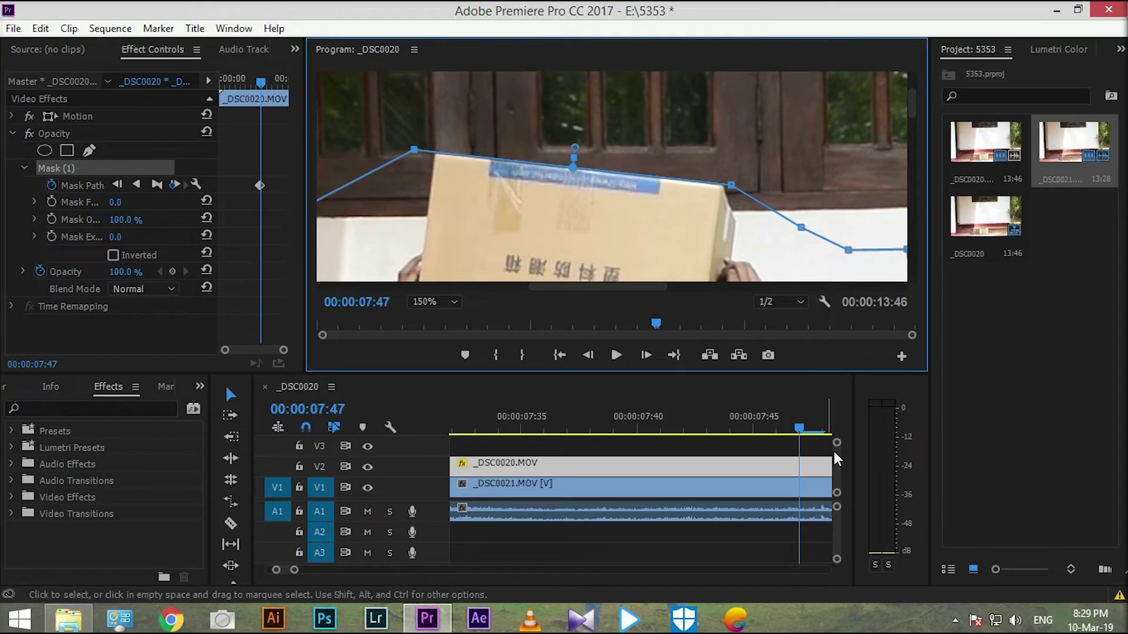
# - Bring the mask's top edge down onto the box at frame 07:48 and the frame after
pyautogui.click(806, 429)
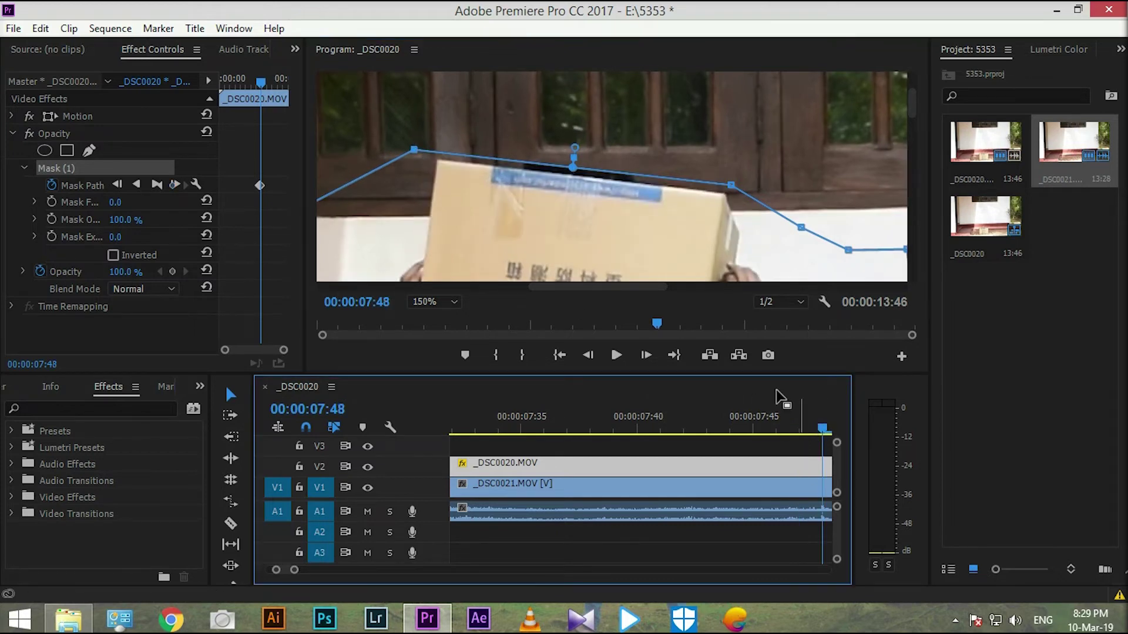
pyautogui.moveTo(409, 149); pyautogui.dragTo(410, 157)
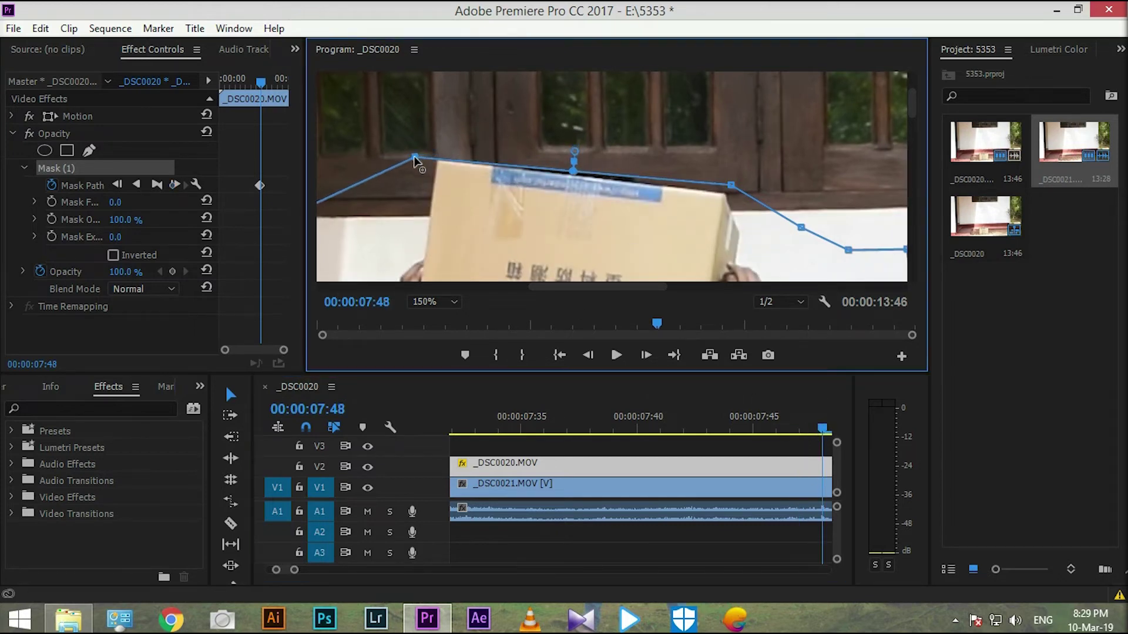
pyautogui.moveTo(734, 183); pyautogui.dragTo(735, 191)
pyautogui.moveTo(823, 442); pyautogui.dragTo(790, 434)
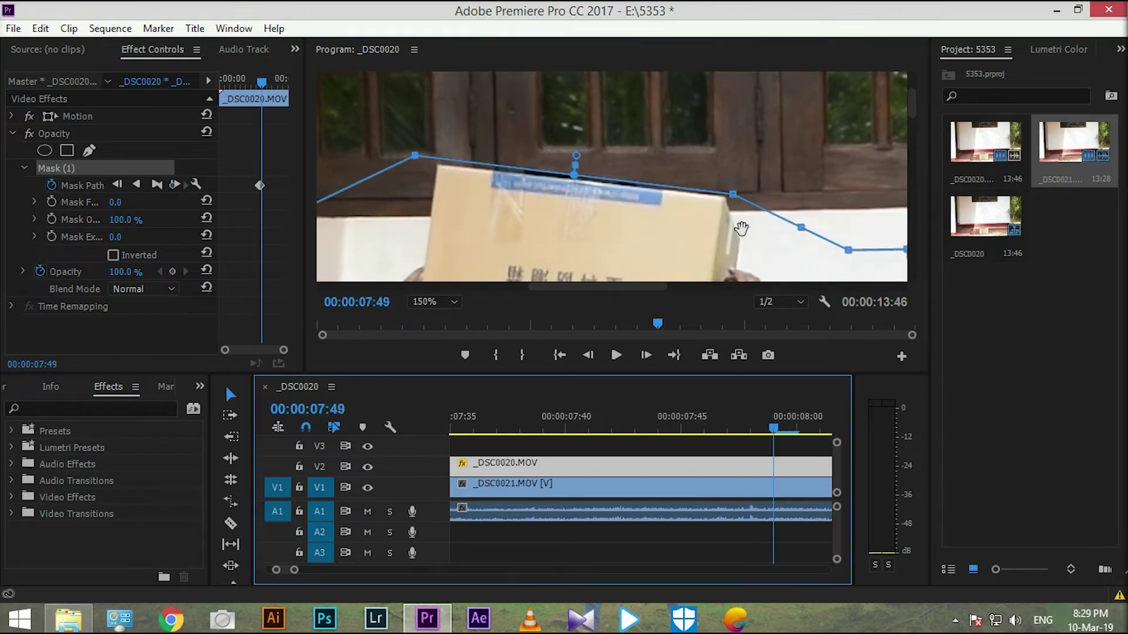
pyautogui.moveTo(414, 159); pyautogui.dragTo(413, 170)
pyautogui.press('Right')
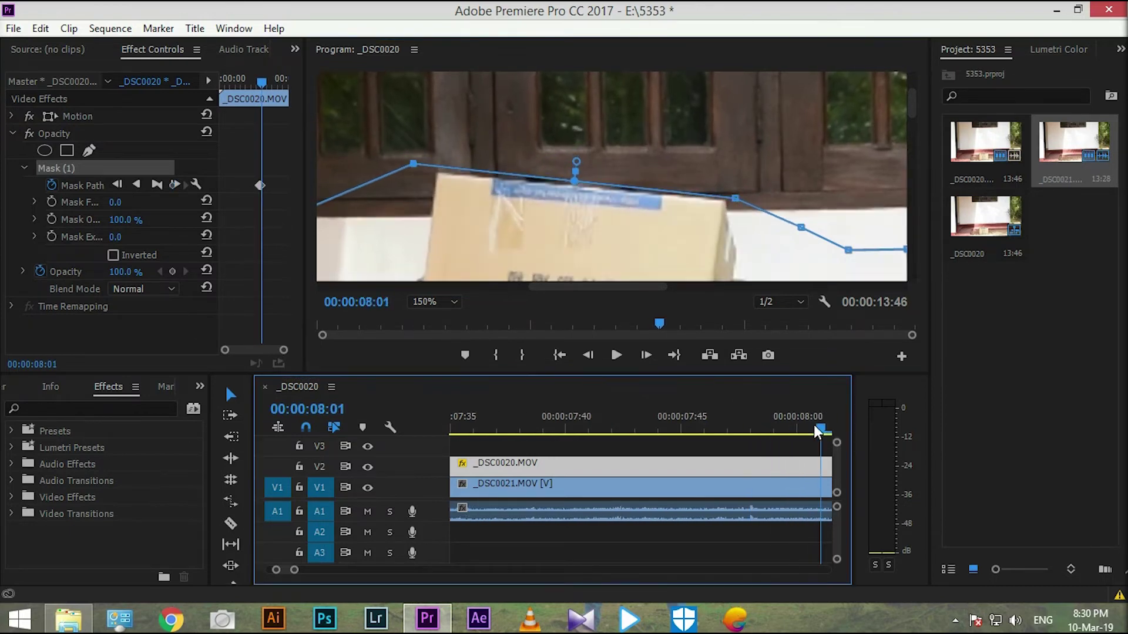
pyautogui.moveTo(735, 196); pyautogui.dragTo(737, 201)
# - Keep stepping frames, moving the left and right mask points down with the box
pyautogui.click(292, 572)
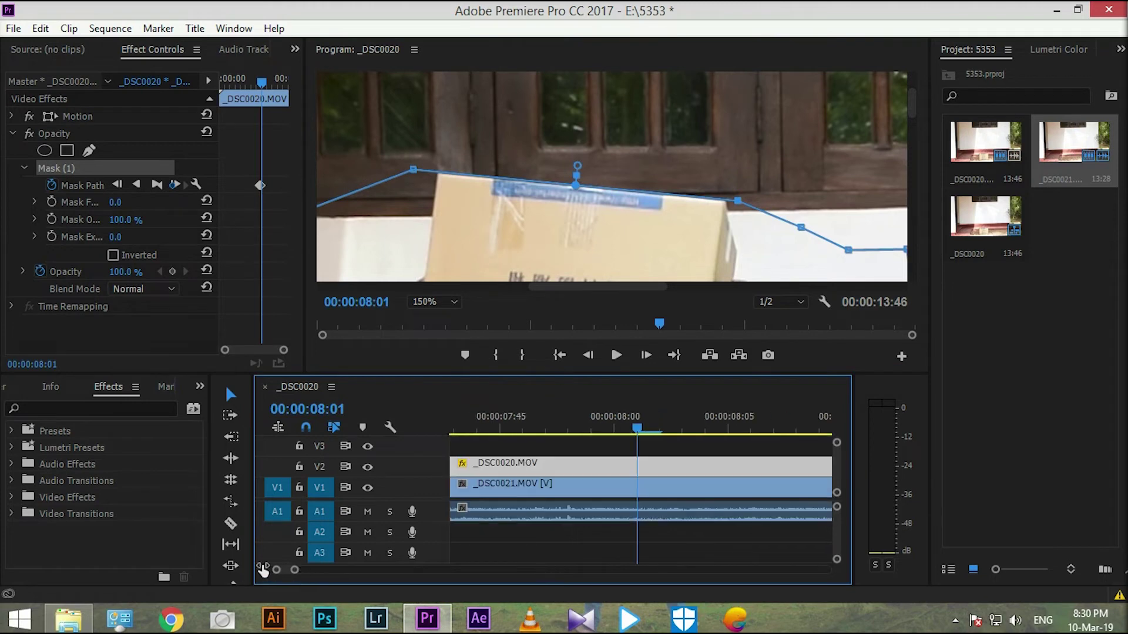
pyautogui.press('Right')
pyautogui.moveTo(413, 169); pyautogui.dragTo(408, 182)
pyautogui.press('Right')
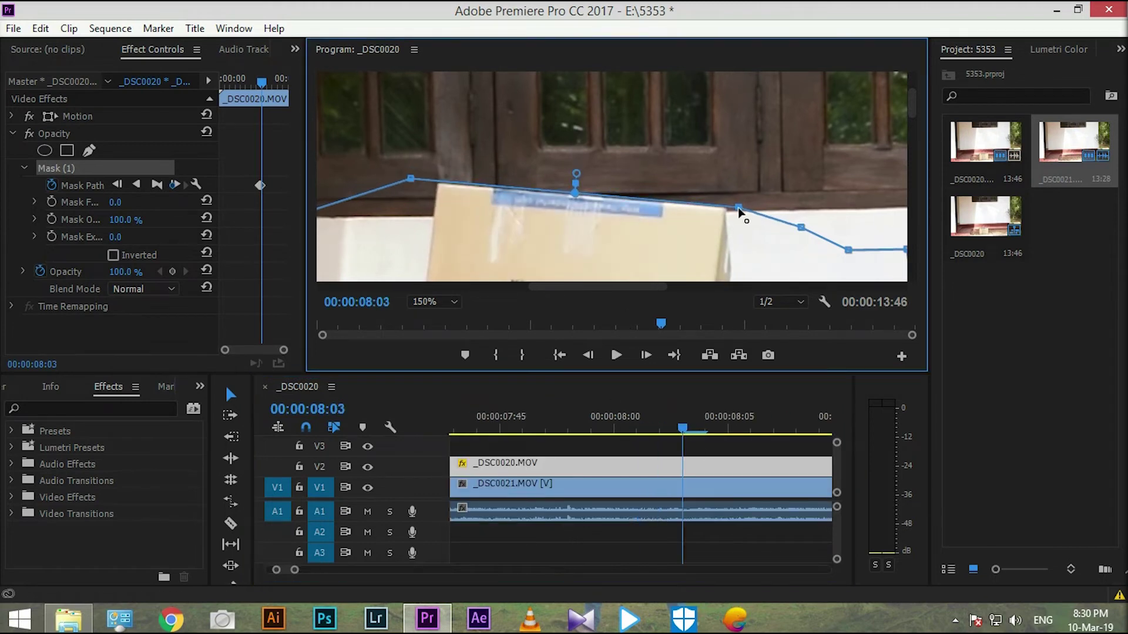
pyautogui.press('Right')
pyautogui.moveTo(738, 208); pyautogui.dragTo(739, 210)
pyautogui.press('Right')
pyautogui.moveTo(409, 197); pyautogui.dragTo(397, 214)
pyautogui.press('Right')
pyautogui.press('Right')
pyautogui.press('Right')
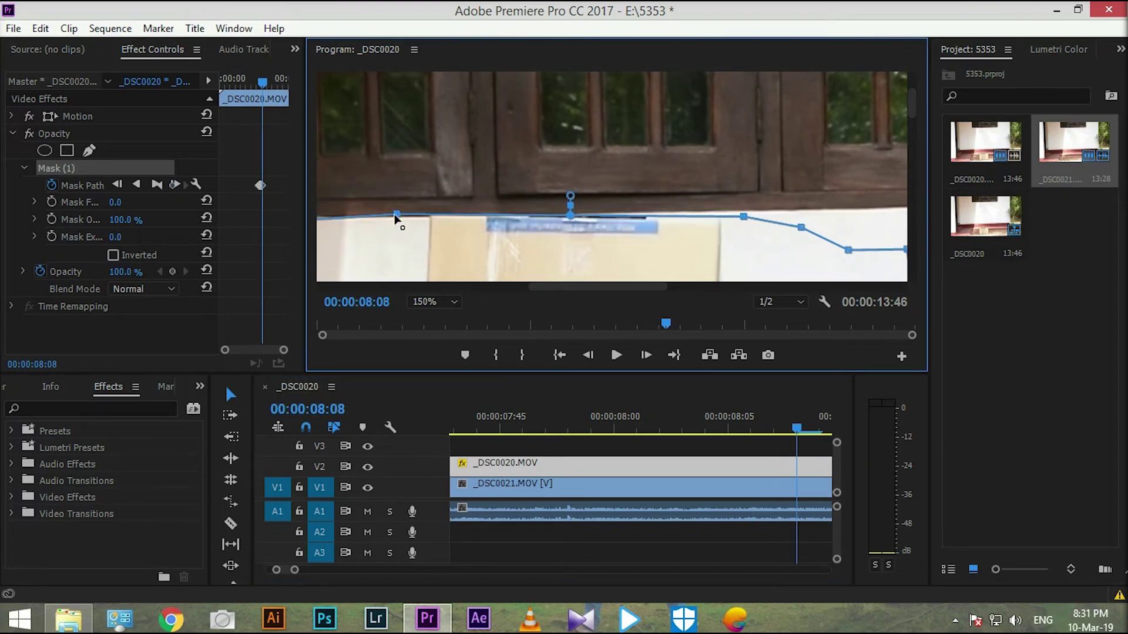
pyautogui.press('Right')
# - Jump ahead to frame 08:12 and realign the mask points with the box top
pyautogui.click(296, 573)
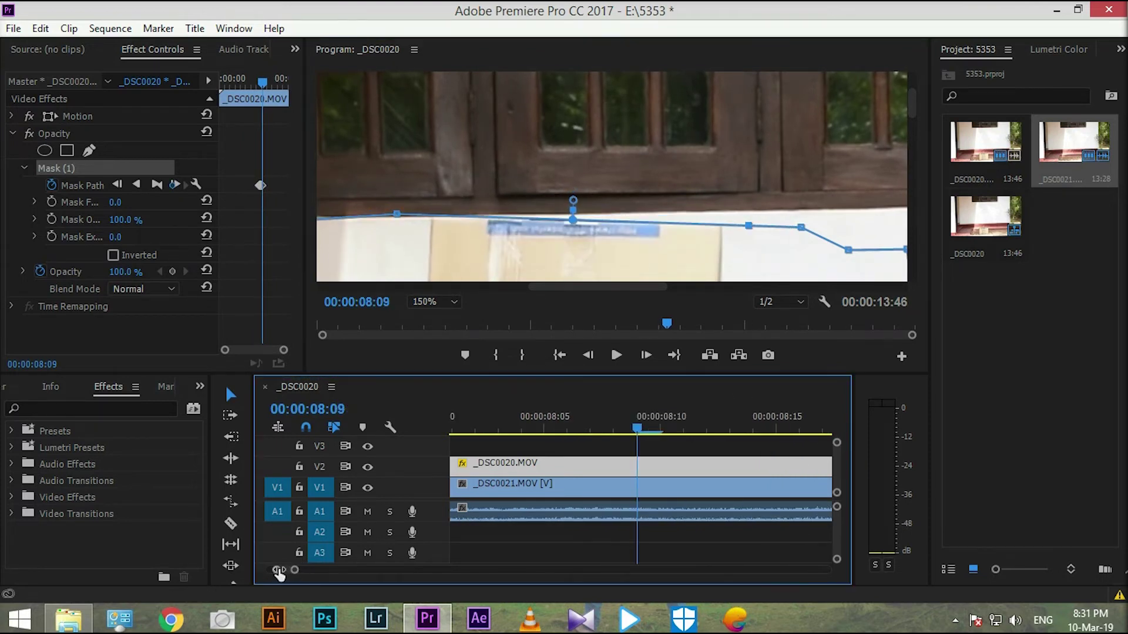
pyautogui.moveTo(641, 430); pyautogui.dragTo(679, 433)
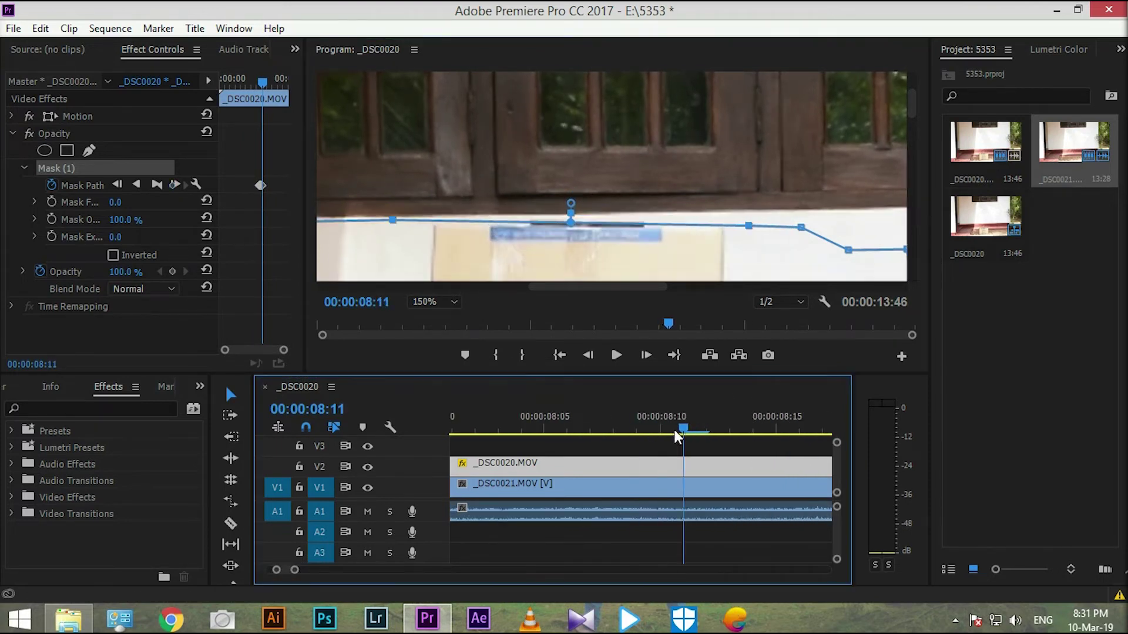
pyautogui.click(700, 430)
pyautogui.moveTo(392, 225); pyautogui.dragTo(390, 229)
pyautogui.click(718, 430)
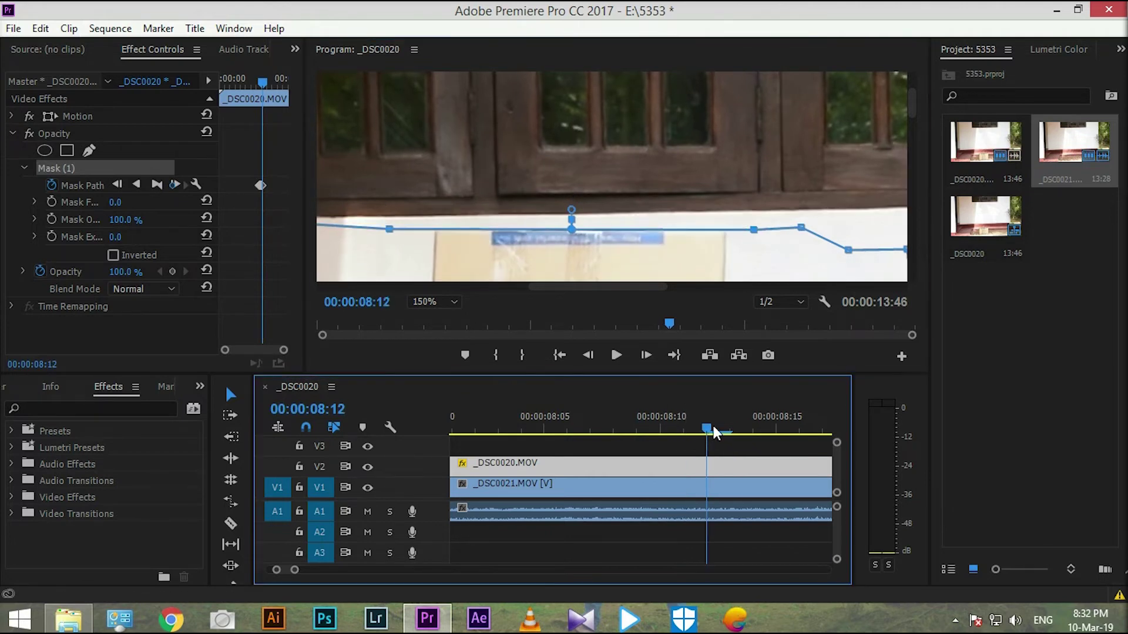
pyautogui.moveTo(751, 229); pyautogui.dragTo(755, 235)
pyautogui.press('Right')
pyautogui.press('Right')
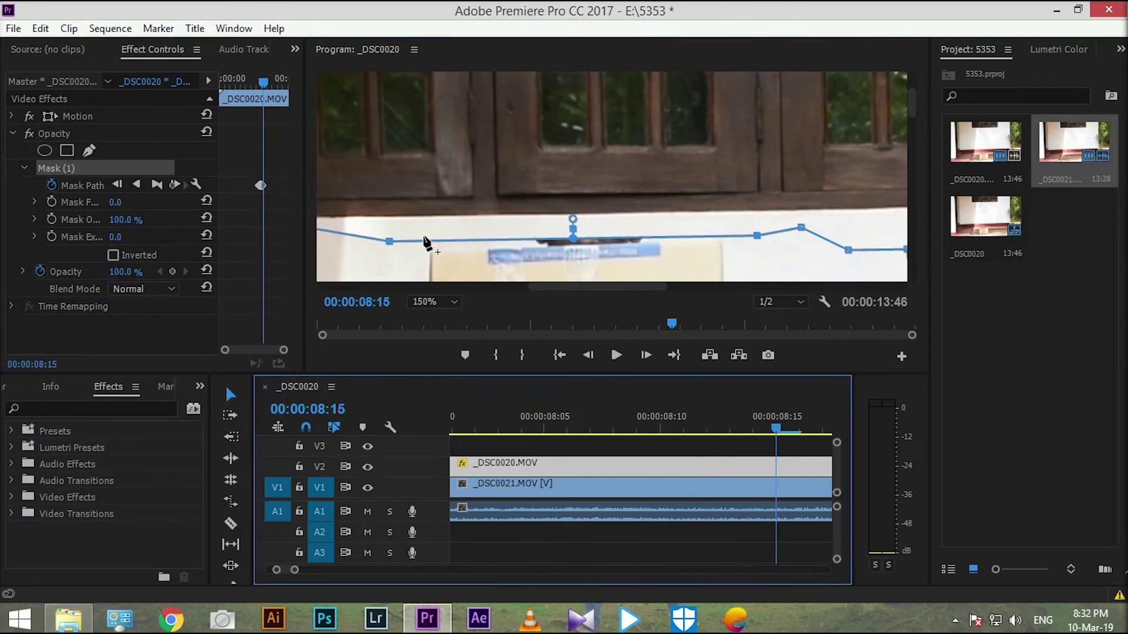
# - Step through the following frames, lowering the left and right-middle mask points along the box
pyautogui.press('Right')
pyautogui.moveTo(912, 103); pyautogui.dragTo(913, 127)
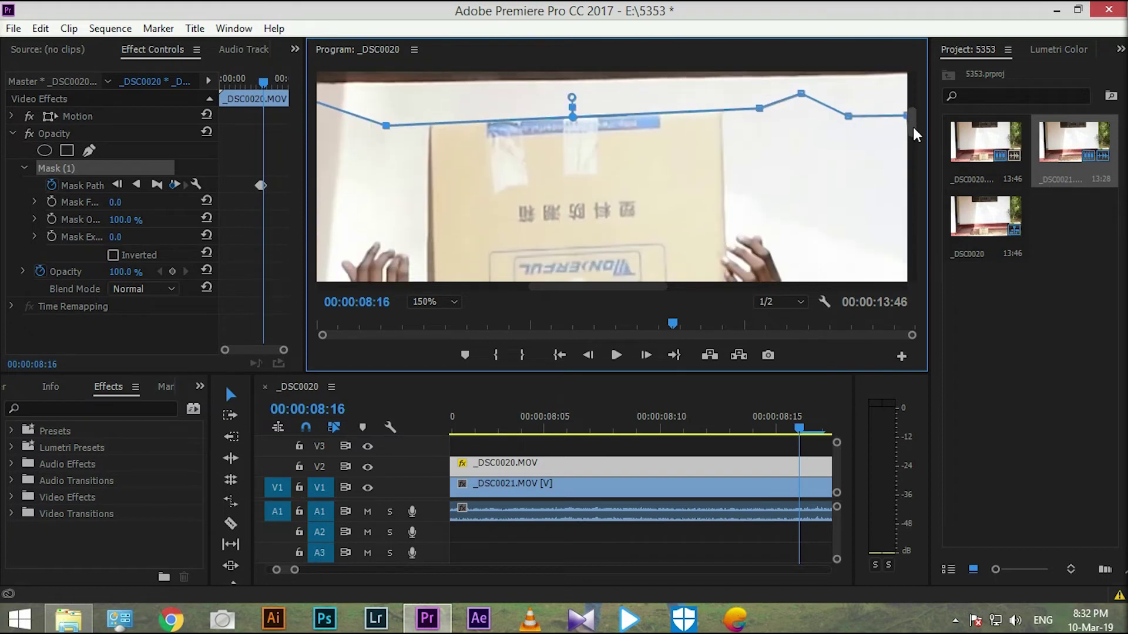
pyautogui.press('Right')
pyautogui.moveTo(294, 569); pyautogui.dragTo(285, 571)
pyautogui.press('Right')
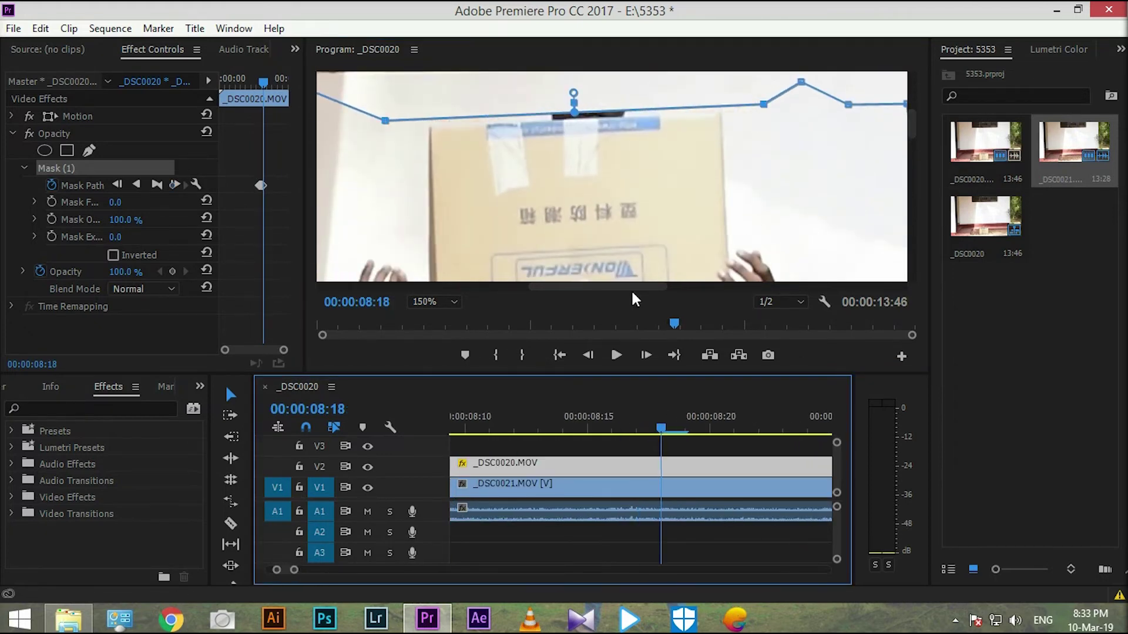
pyautogui.press('Right')
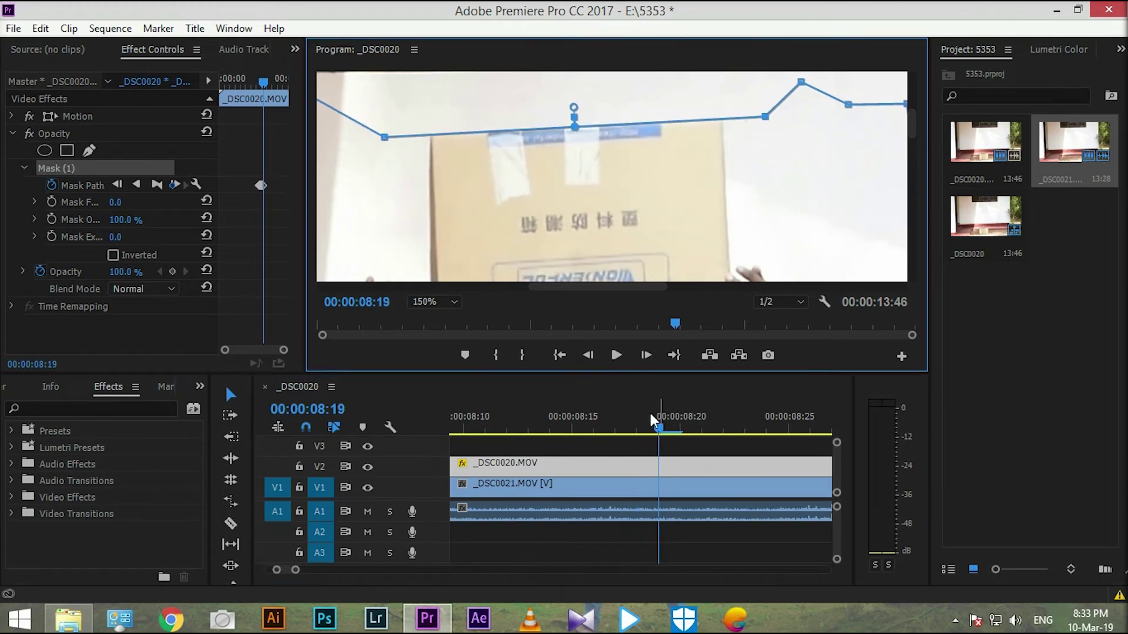
pyautogui.click(681, 429)
pyautogui.moveTo(383, 142); pyautogui.dragTo(382, 150)
pyautogui.click(681, 434)
pyautogui.press('Right')
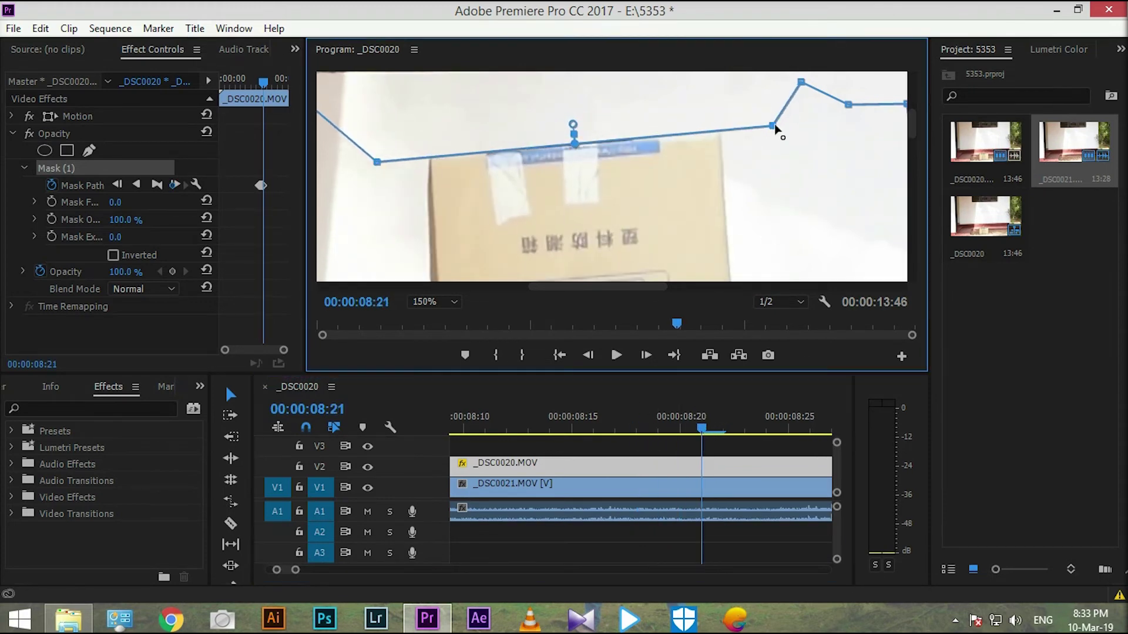
pyautogui.press('Right')
pyautogui.moveTo(770, 120); pyautogui.dragTo(779, 140)
pyautogui.press('Right')
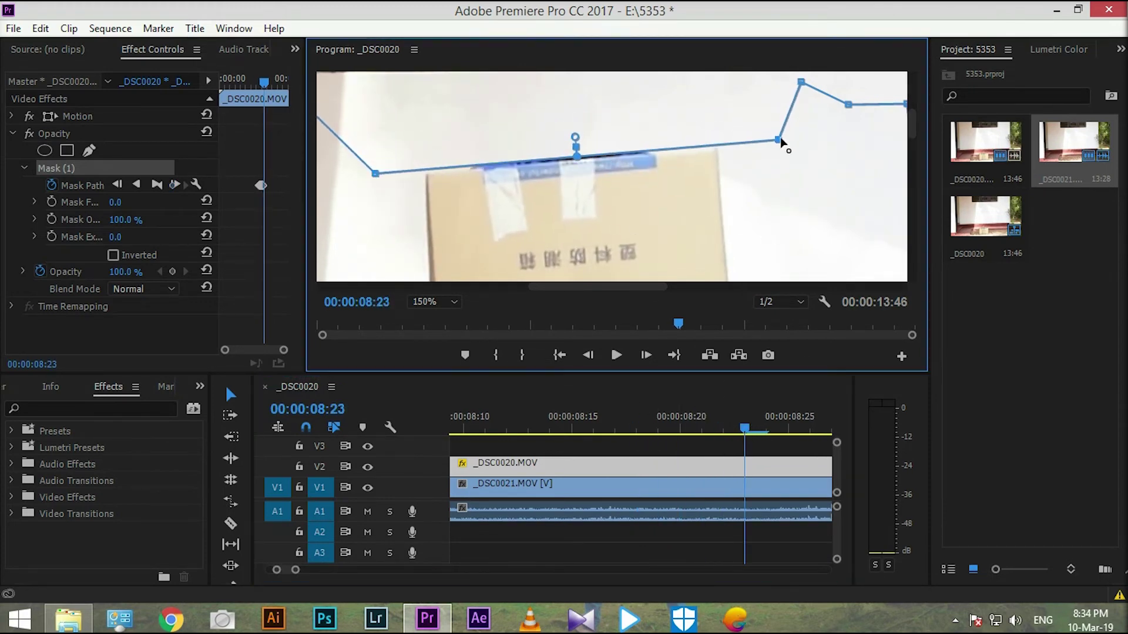
# - Zoom the timeline around the playhead and lower both mask points onto the box top
pyautogui.click(770, 429)
pyautogui.click(788, 429)
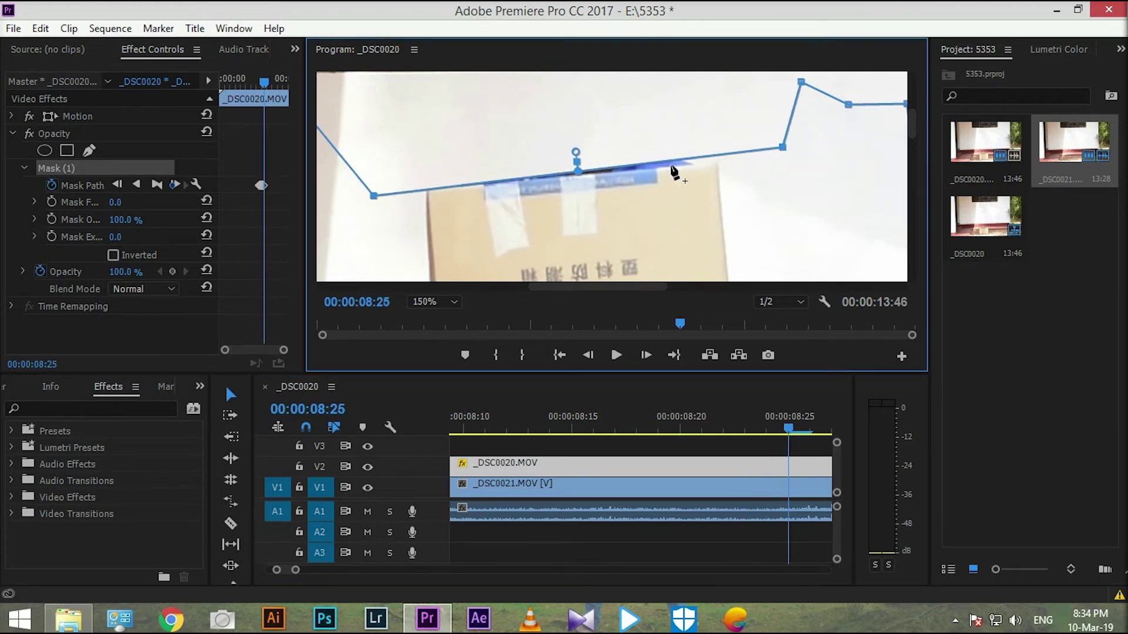
pyautogui.click(793, 428)
pyautogui.moveTo(295, 570); pyautogui.dragTo(279, 575)
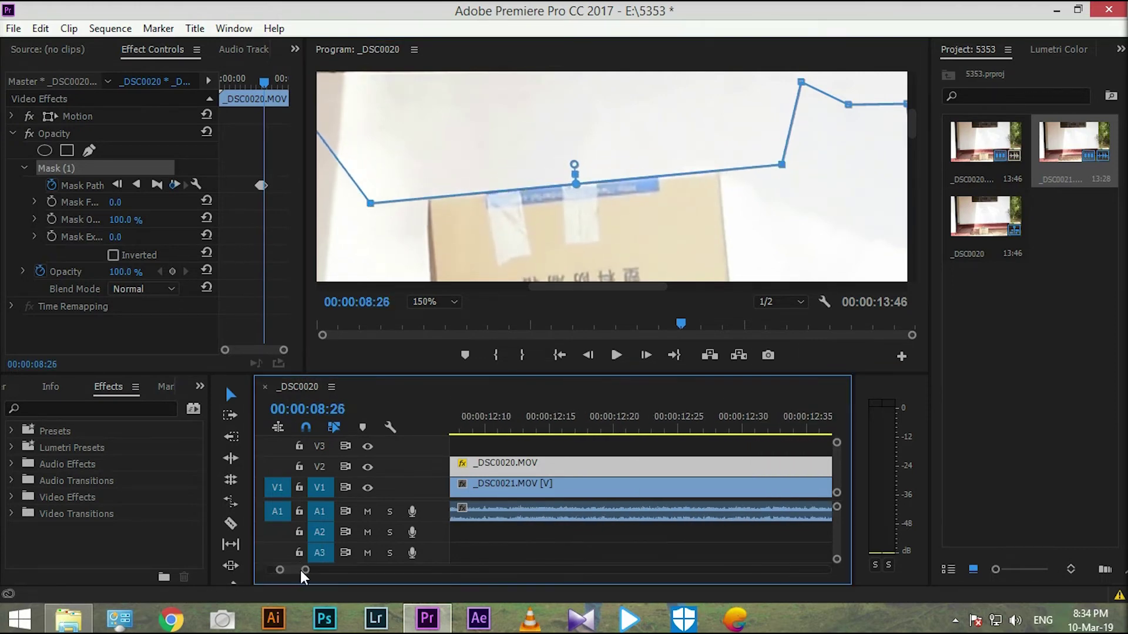
pyautogui.press('Right')
pyautogui.moveTo(372, 213); pyautogui.dragTo(366, 223)
pyautogui.press('Right')
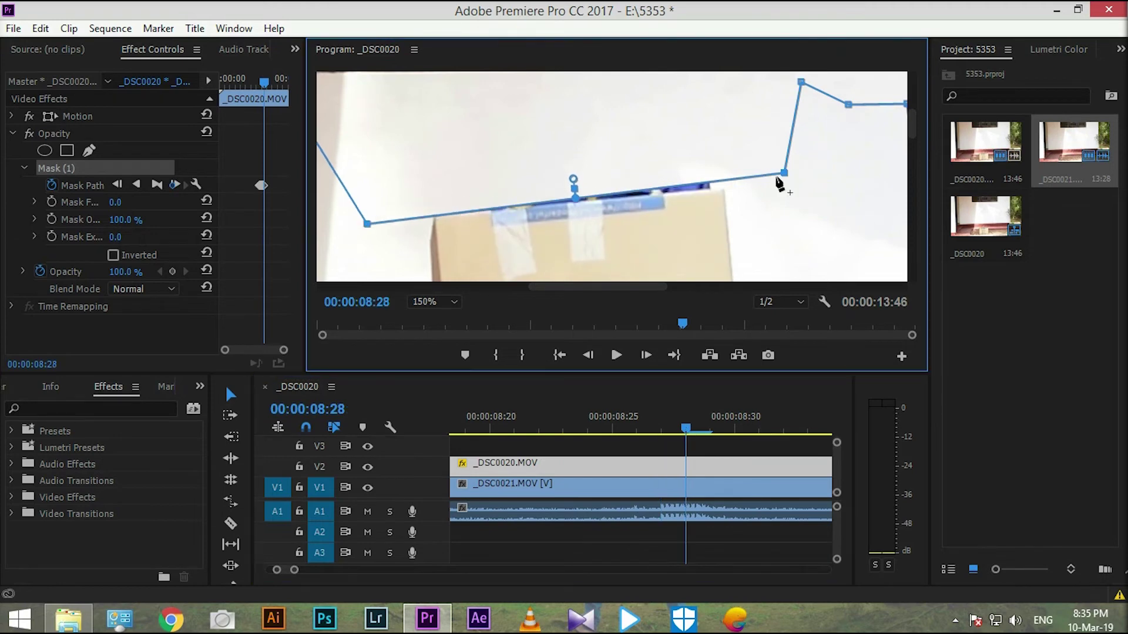
pyautogui.moveTo(781, 176); pyautogui.dragTo(790, 182)
pyautogui.press('Right')
# - Pull the left and right mask points lower with the descending box over several frames
pyautogui.moveTo(366, 224); pyautogui.dragTo(354, 235)
pyautogui.press('Right')
pyautogui.moveTo(791, 182); pyautogui.dragTo(800, 219)
pyautogui.press('Right')
pyautogui.press('Right')
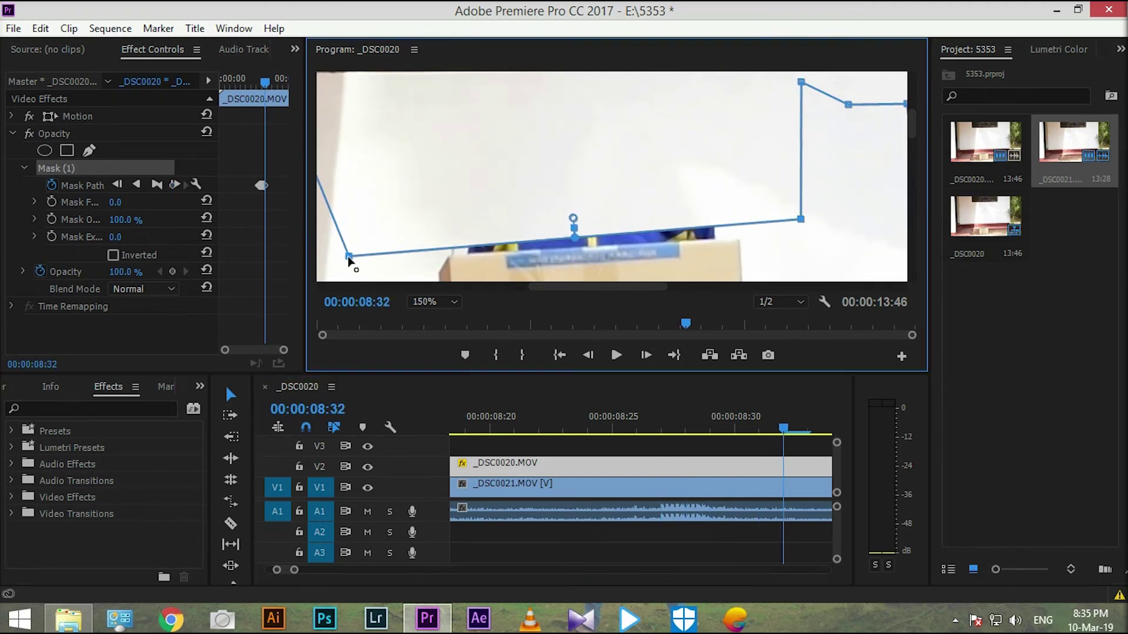
pyautogui.moveTo(351, 251); pyautogui.dragTo(344, 269)
pyautogui.moveTo(800, 220); pyautogui.dragTo(803, 247)
# - Refine the lower-left and box-corner mask points, stepping forward to 00:00:08:37
pyautogui.press('Right')
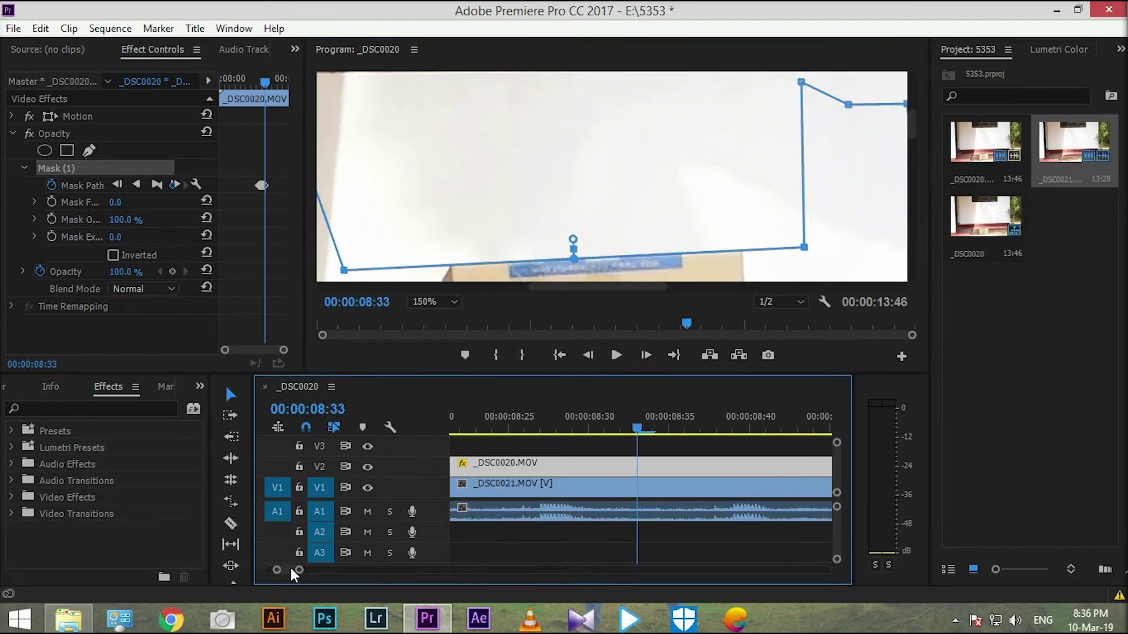
pyautogui.scroll(-2, 290, 567)
pyautogui.press('Right')
pyautogui.scroll(3, 919, 175)
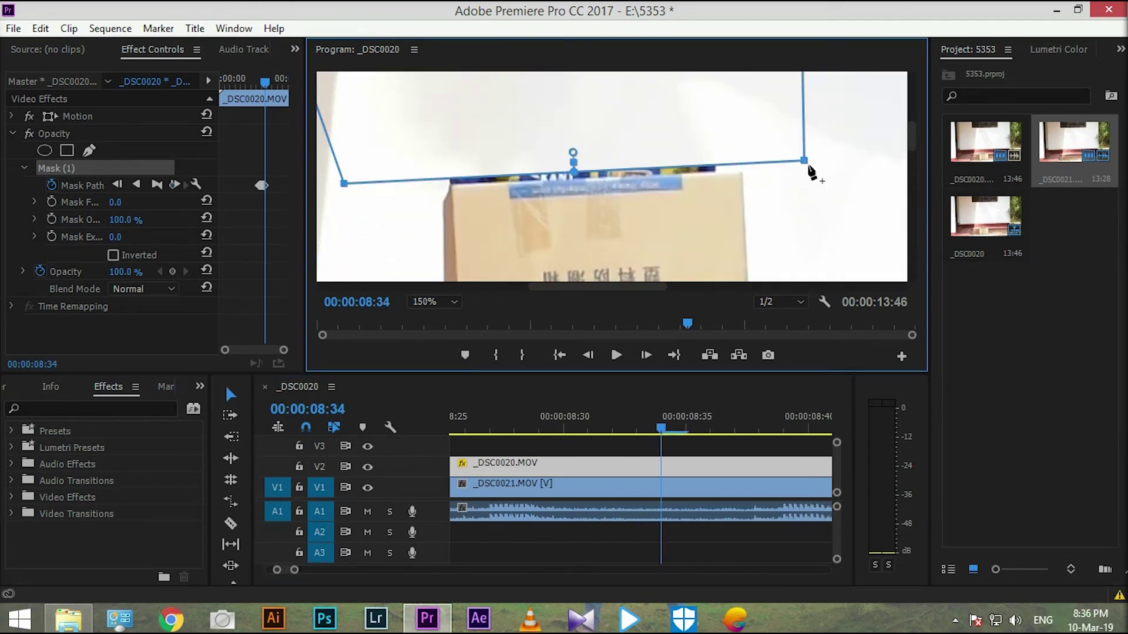
pyautogui.moveTo(420, 191); pyautogui.dragTo(449, 187)
pyautogui.moveTo(555, 287); pyautogui.dragTo(535, 288)
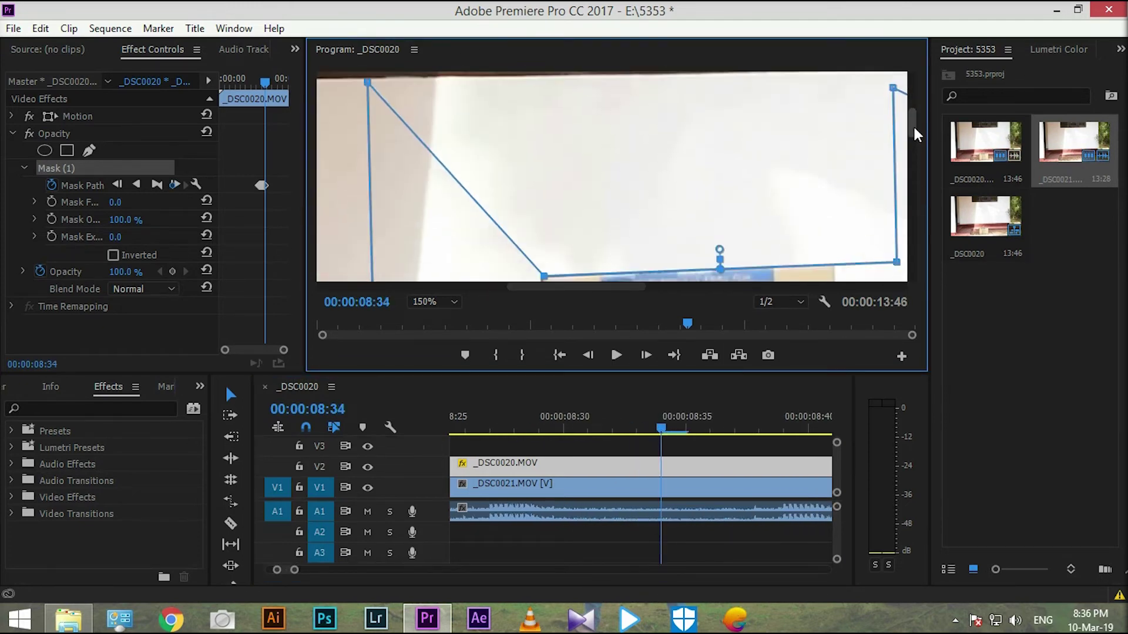
pyautogui.moveTo(913, 124); pyautogui.dragTo(912, 135)
pyautogui.press('Right')
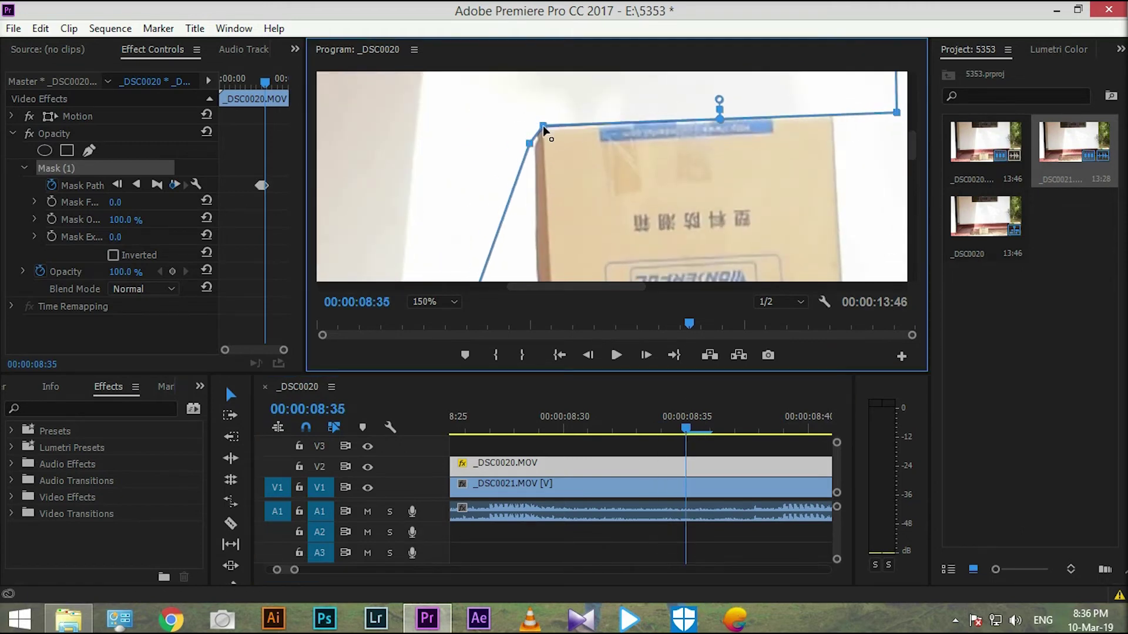
pyautogui.press('Right')
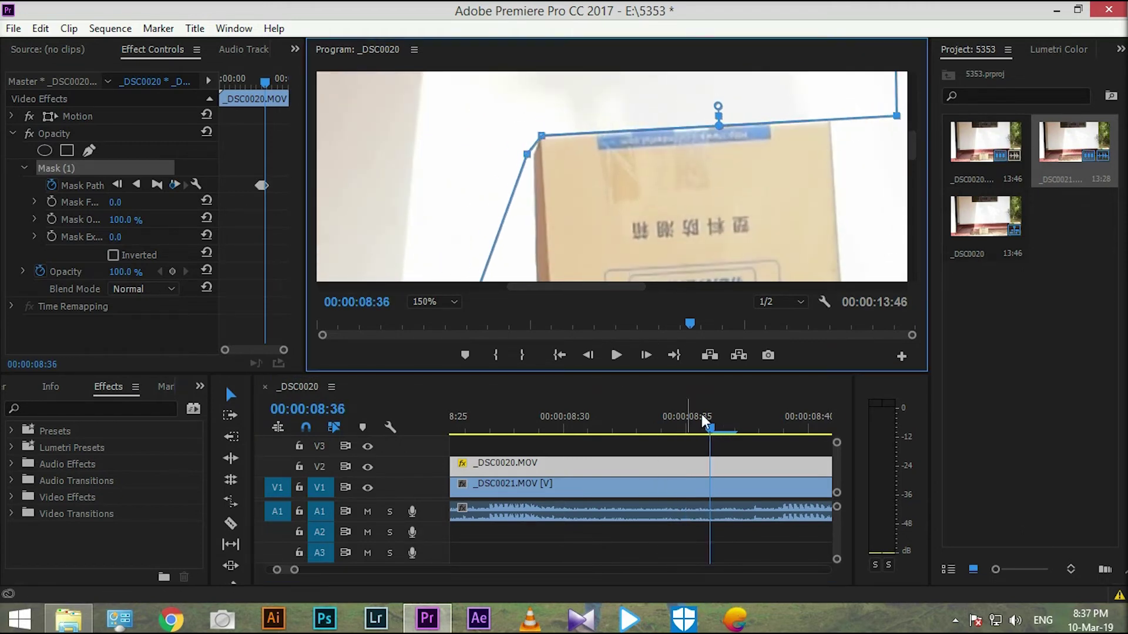
pyautogui.press('Right')
# - Fit the frame in the monitor, pull the mask's right side in, then zoom to 150%
pyautogui.click(435, 301)
pyautogui.click(435, 354)
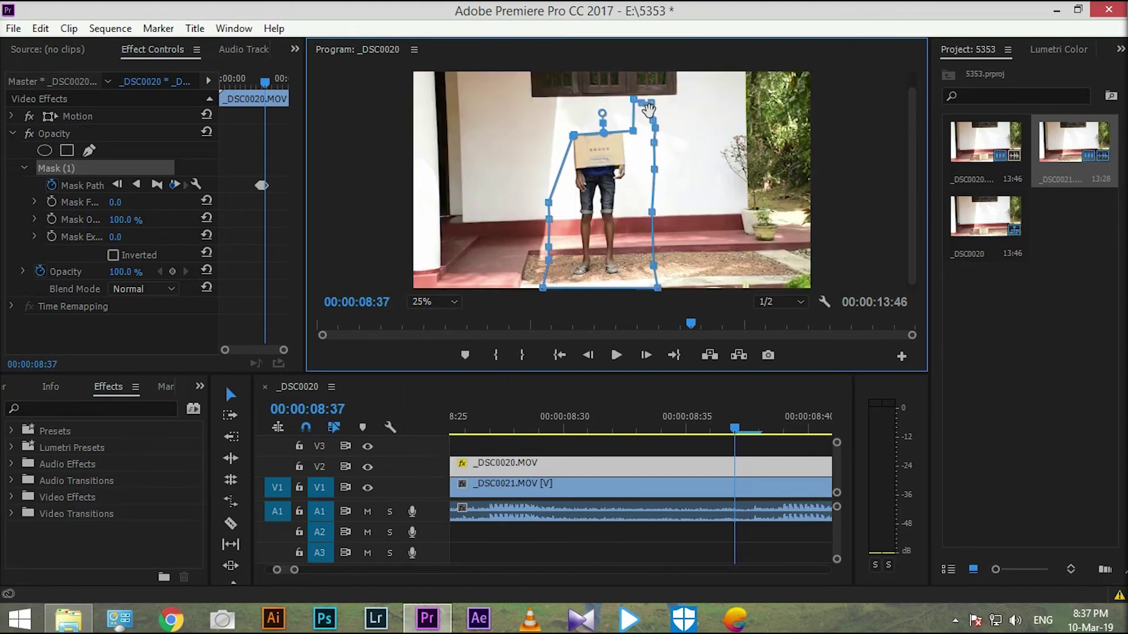
pyautogui.moveTo(654, 170); pyautogui.dragTo(673, 216)
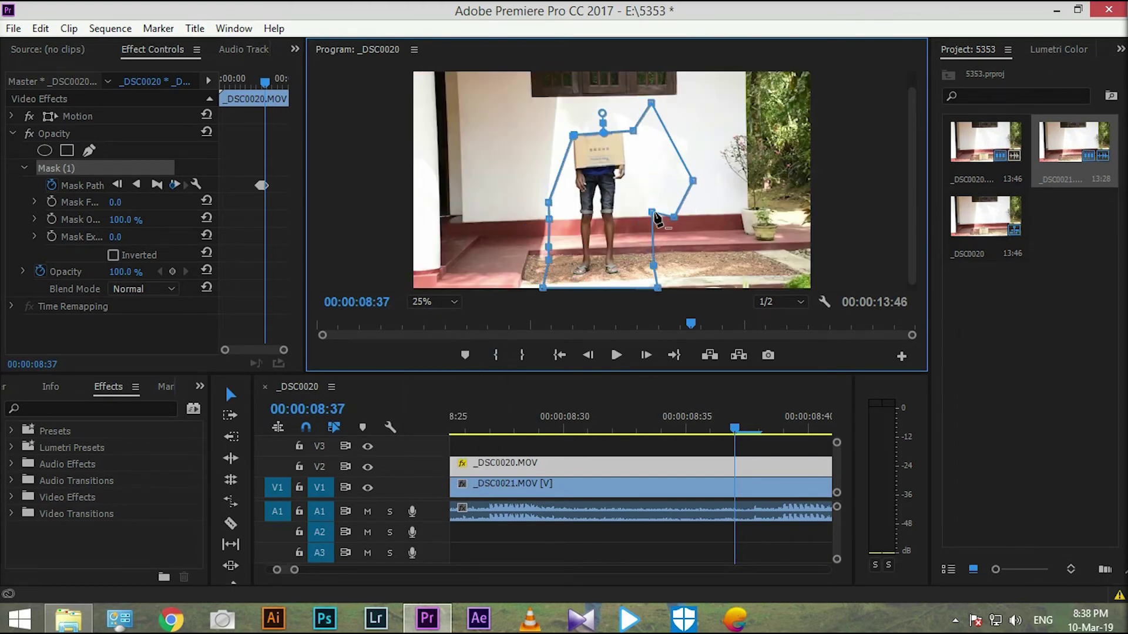
pyautogui.click(435, 301)
pyautogui.click(435, 416)
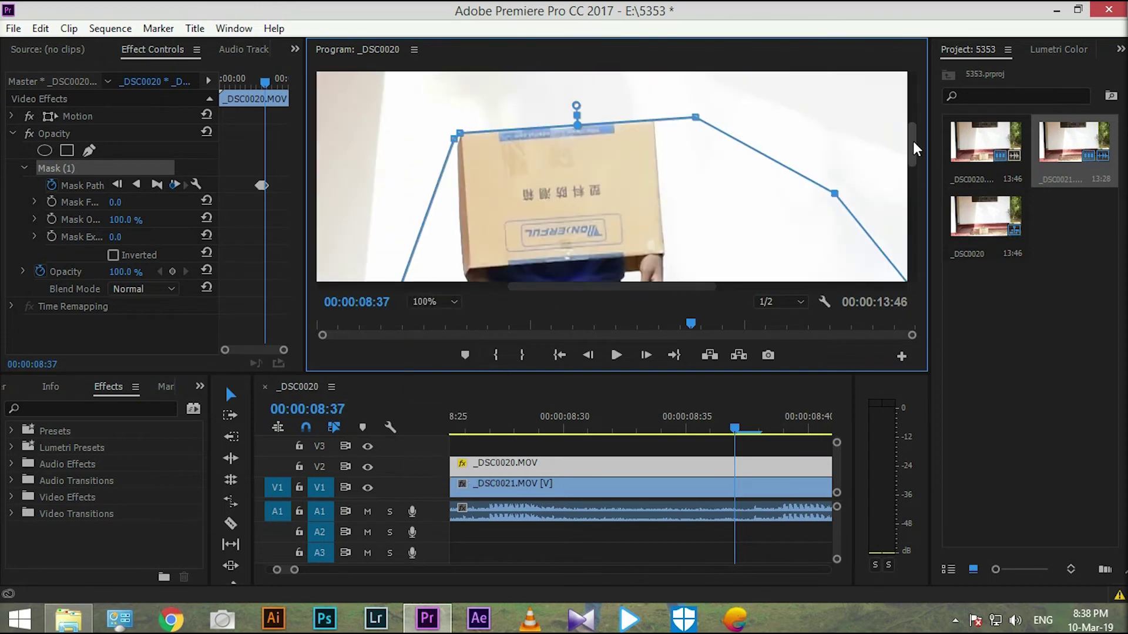
pyautogui.click(435, 301)
pyautogui.click(435, 436)
# - Over the next frames, move the mask's top-left, top-right and left vertices onto the box edge
pyautogui.press('Right')
pyautogui.moveTo(382, 100)
pyautogui.mouseDown()
pyautogui.moveTo(375, 112)
pyautogui.moveTo(382, 104)
pyautogui.mouseUp()
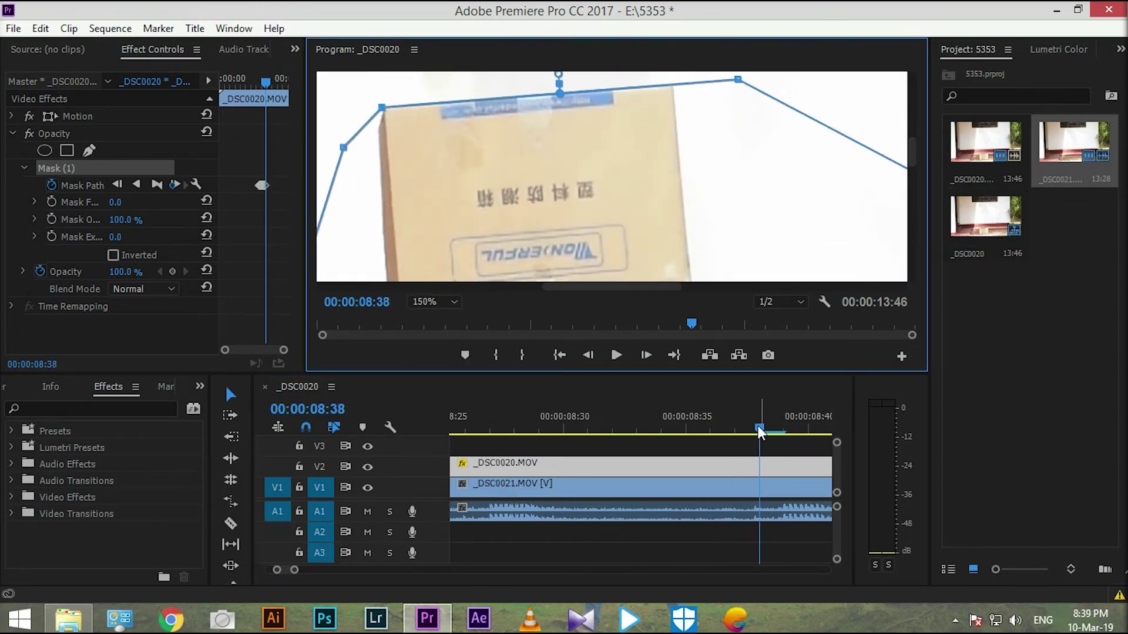
pyautogui.moveTo(761, 433); pyautogui.dragTo(784, 433)
pyautogui.press('Right')
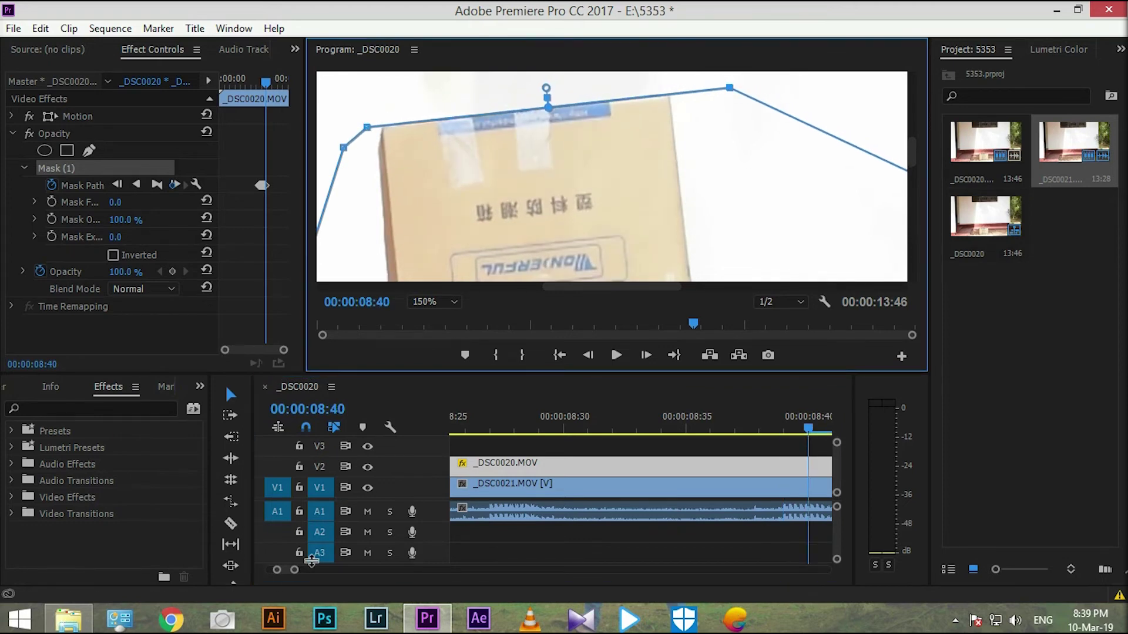
pyautogui.press('Right')
pyautogui.moveTo(728, 97); pyautogui.dragTo(724, 101)
pyautogui.moveTo(369, 130); pyautogui.dragTo(360, 163)
pyautogui.press('Right')
pyautogui.press('Right')
pyautogui.press('Right')
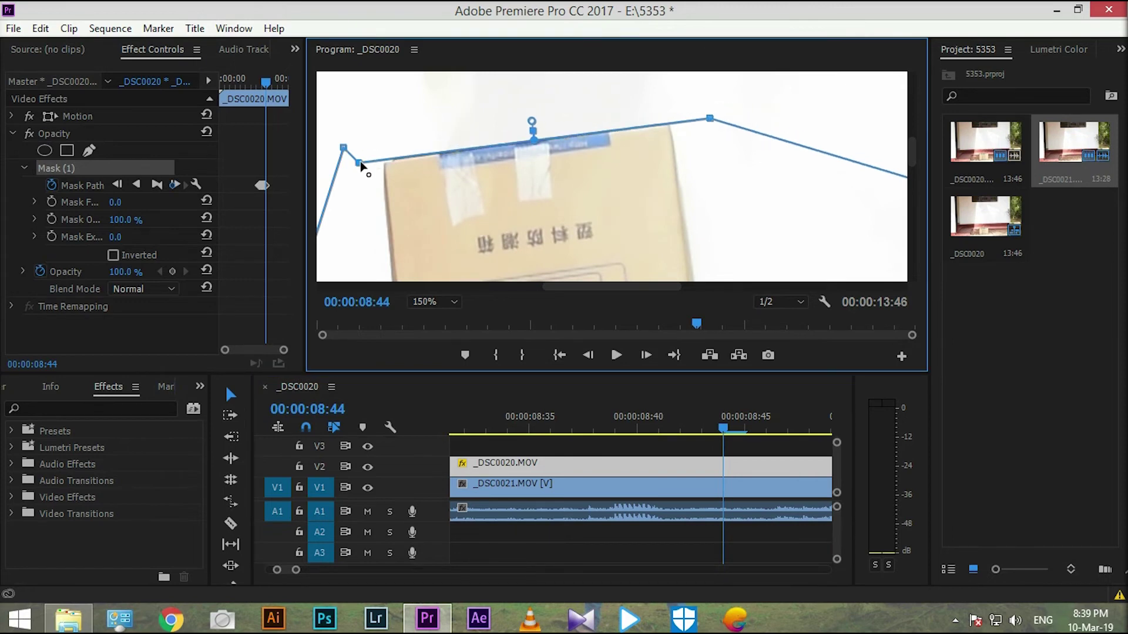
pyautogui.click(738, 434)
pyautogui.click(714, 121)
pyautogui.click(766, 434)
pyautogui.moveTo(707, 143); pyautogui.dragTo(703, 137)
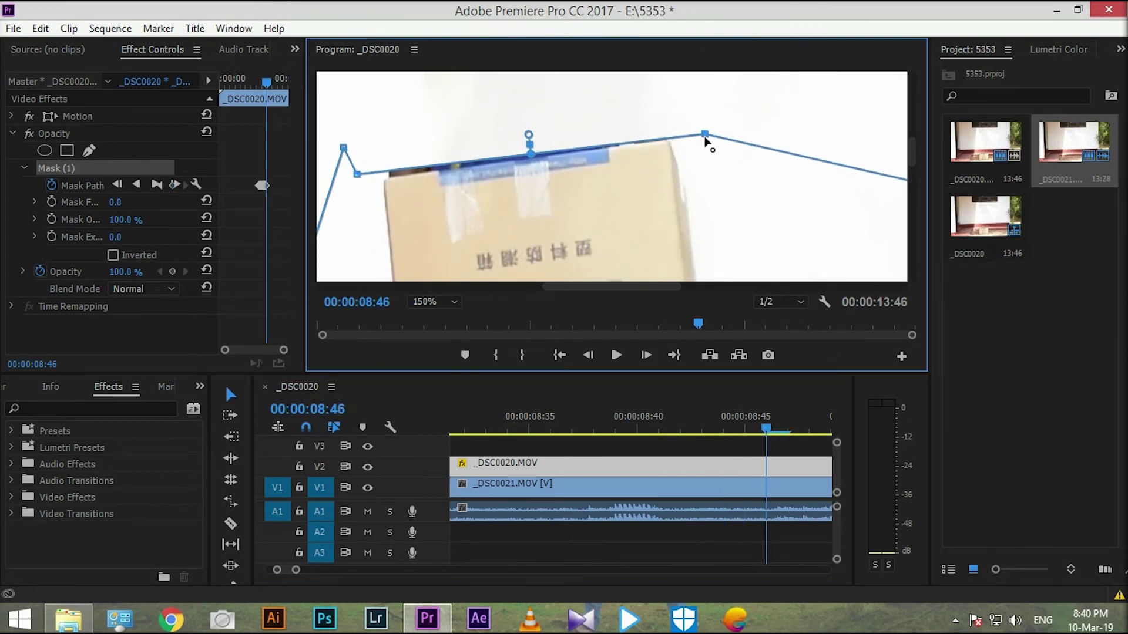
pyautogui.moveTo(343, 171); pyautogui.dragTo(322, 207)
# - Keep advancing, pulling the top-right vertex to the box corner and lowering the second-left vertex
pyautogui.press('Right')
pyautogui.moveTo(703, 136); pyautogui.dragTo(680, 148)
pyautogui.press('Right')
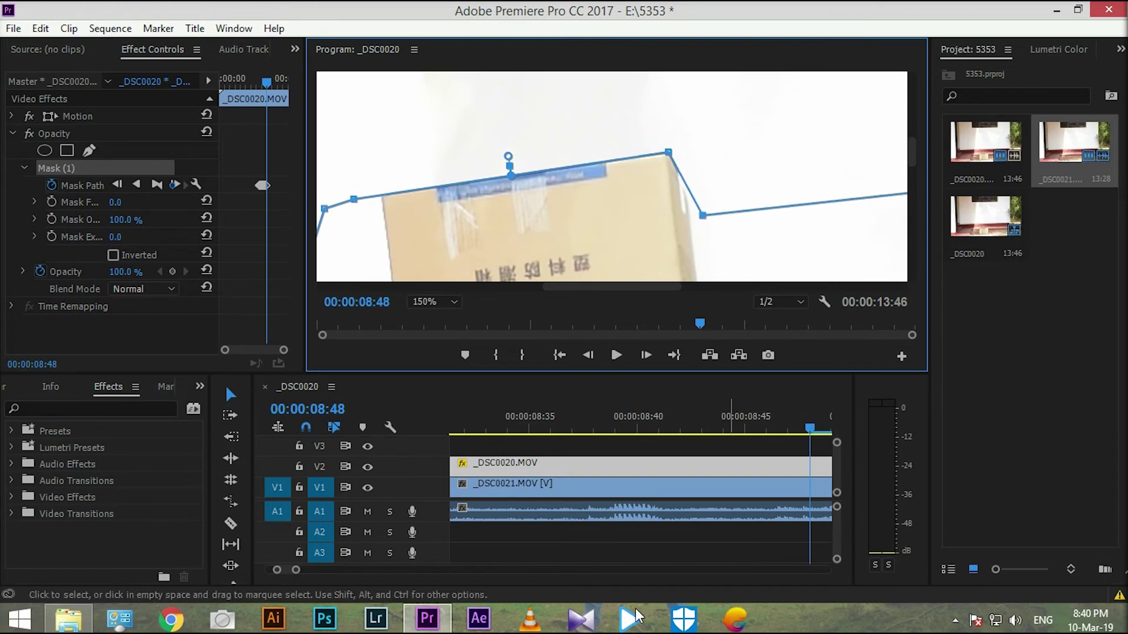
pyautogui.press('Right')
pyautogui.moveTo(354, 199); pyautogui.dragTo(355, 209)
pyautogui.moveTo(661, 429); pyautogui.dragTo(680, 428)
pyautogui.moveTo(354, 209); pyautogui.dragTo(355, 215)
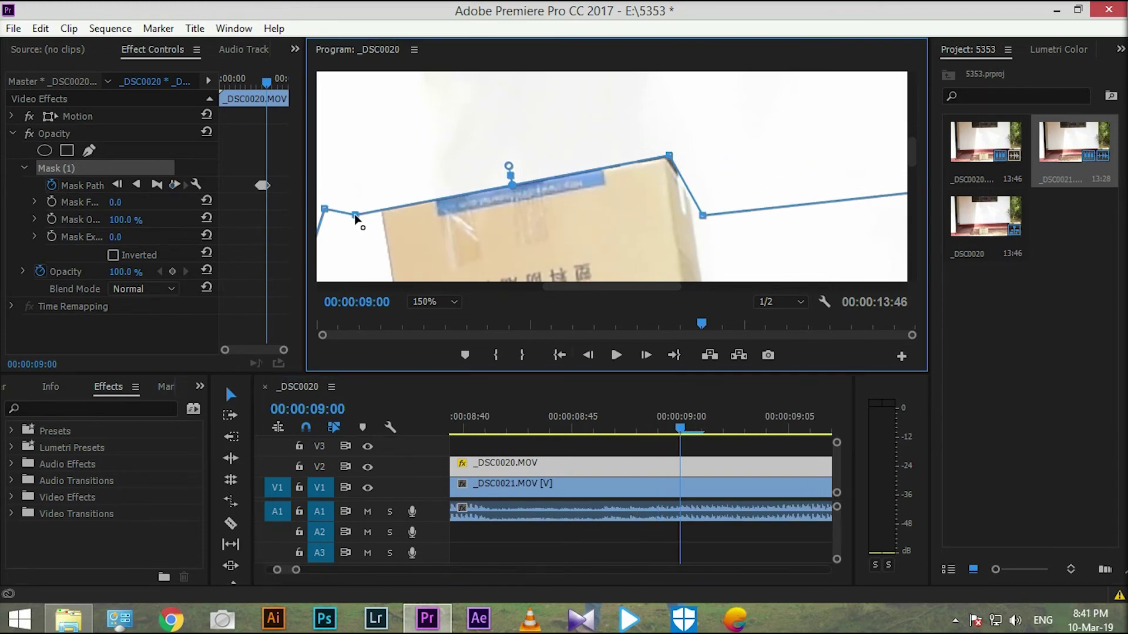
pyautogui.moveTo(701, 213); pyautogui.dragTo(705, 215)
pyautogui.press('Right')
pyautogui.moveTo(665, 157); pyautogui.dragTo(660, 169)
pyautogui.press('Right')
pyautogui.press('Right')
pyautogui.press('Right')
pyautogui.press('Right')
pyautogui.press('Right')
pyautogui.moveTo(355, 220); pyautogui.dragTo(355, 225)
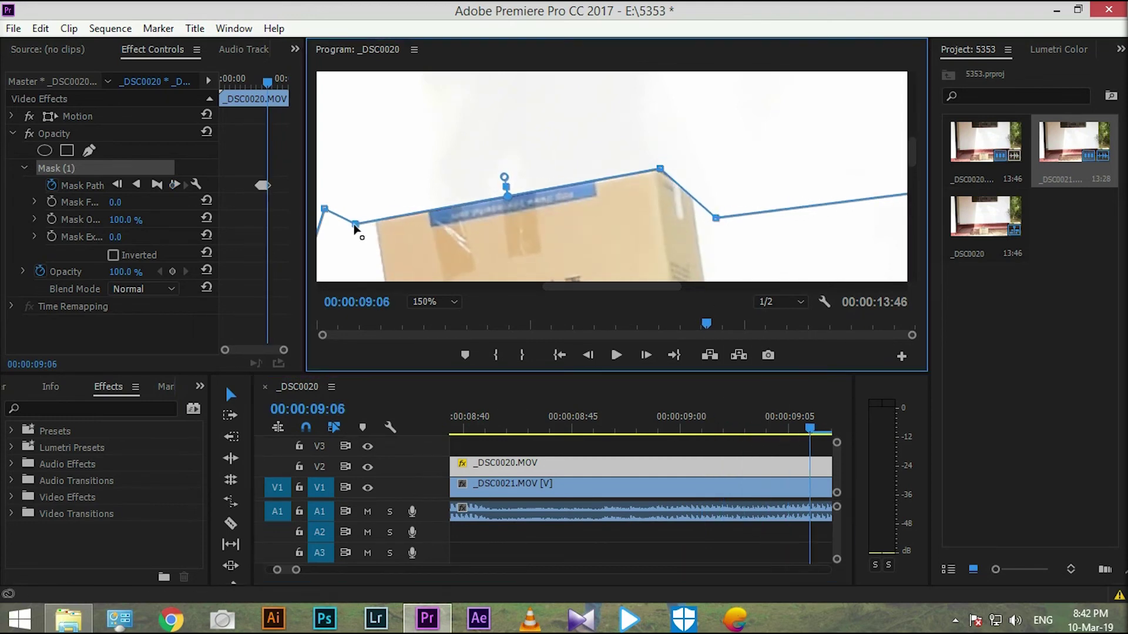
# - Step through further frames, nudging the right and top-right vertices to follow the box top
pyautogui.click(822, 431)
pyautogui.moveTo(716, 212); pyautogui.dragTo(722, 209)
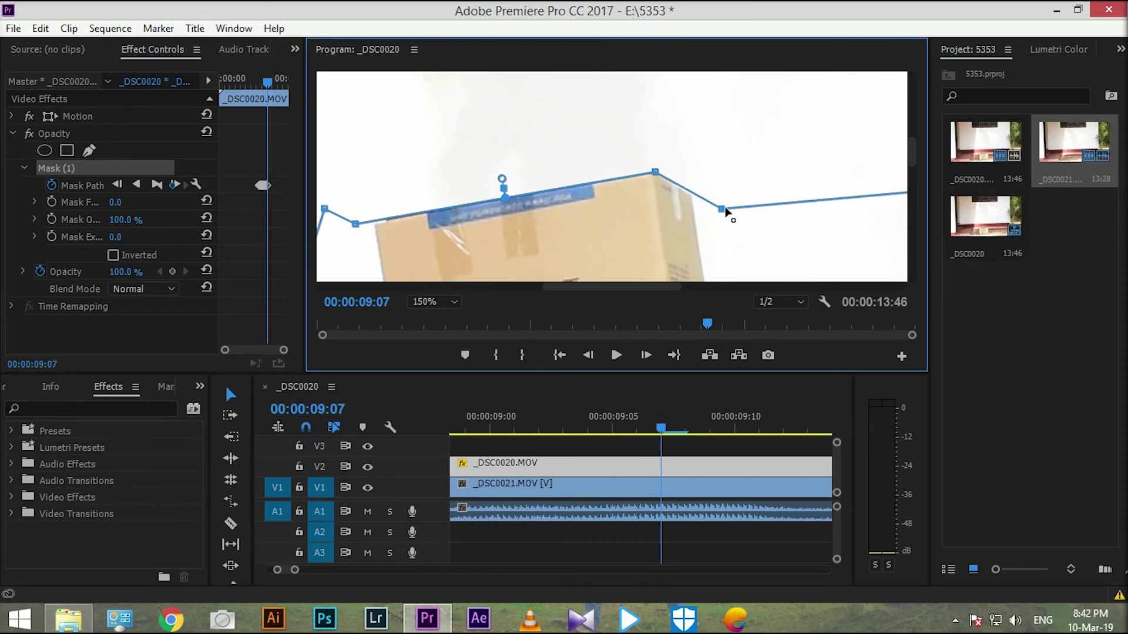
pyautogui.click(674, 431)
pyautogui.click(710, 430)
pyautogui.click(635, 175)
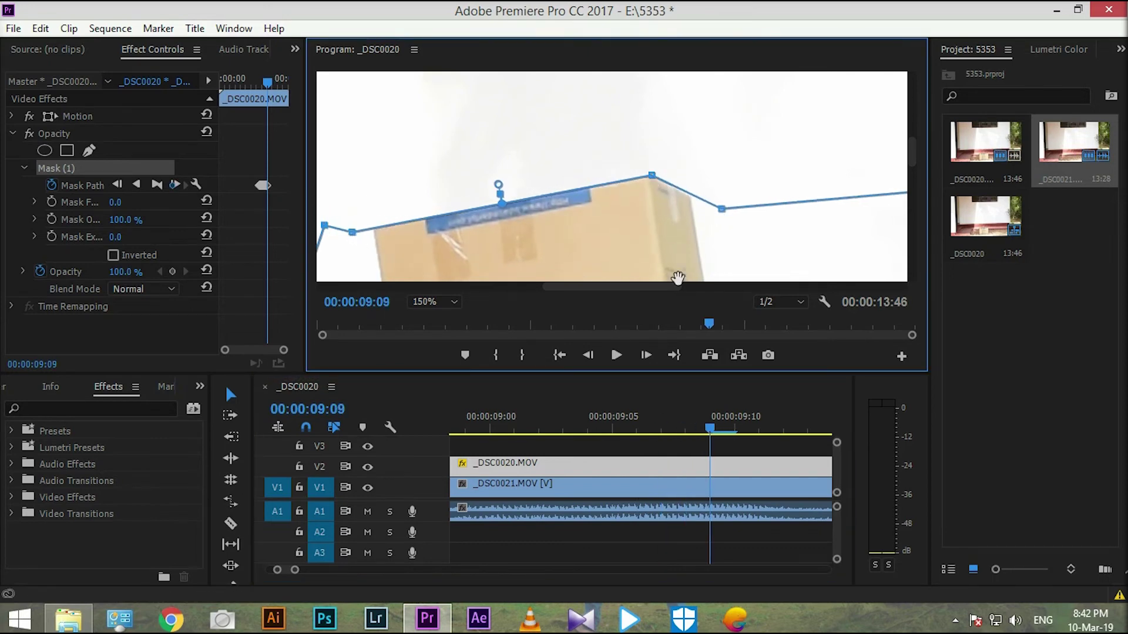
pyautogui.click(734, 431)
pyautogui.click(707, 171)
pyautogui.click(759, 430)
pyautogui.click(709, 184)
pyautogui.click(760, 432)
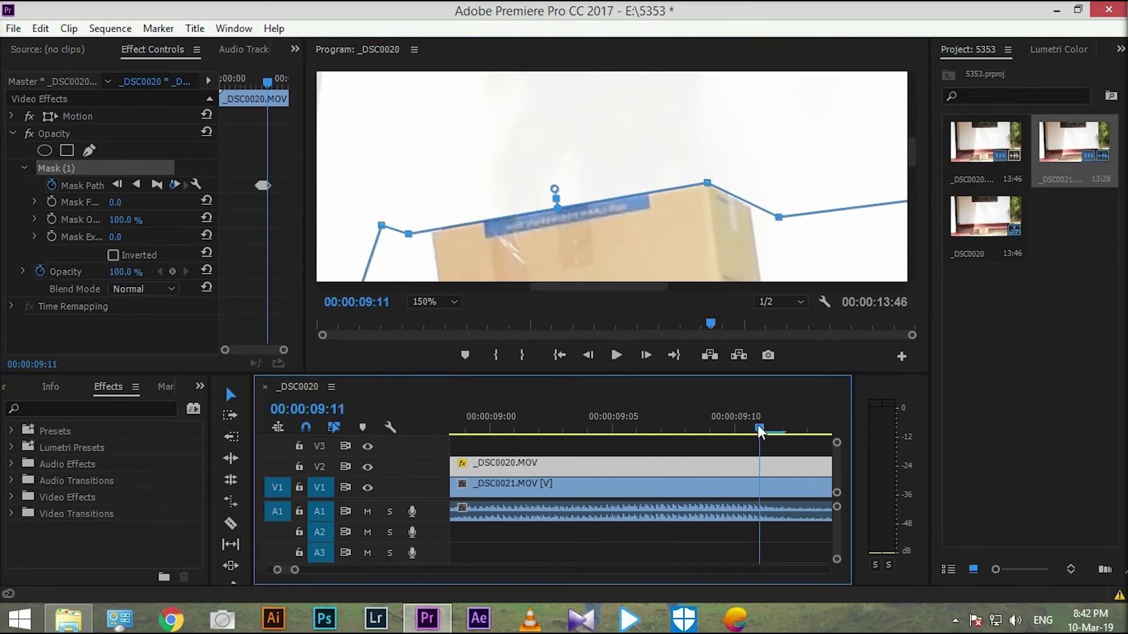
pyautogui.click(783, 431)
pyautogui.click(714, 188)
pyautogui.click(808, 431)
pyautogui.click(715, 196)
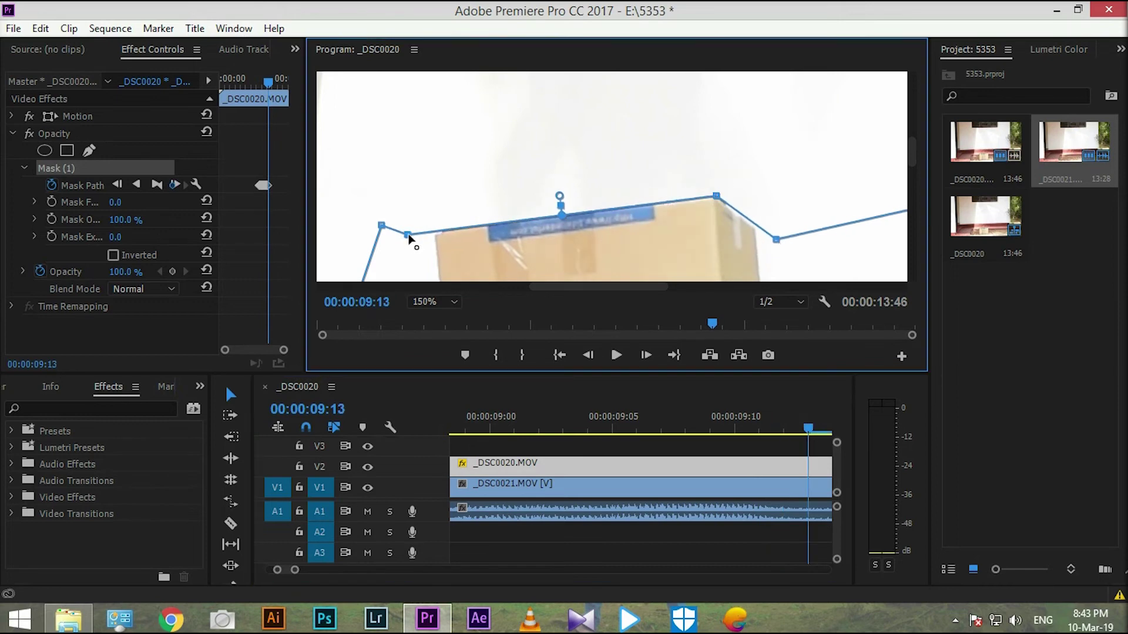
pyautogui.scroll(-3, 538, 574)
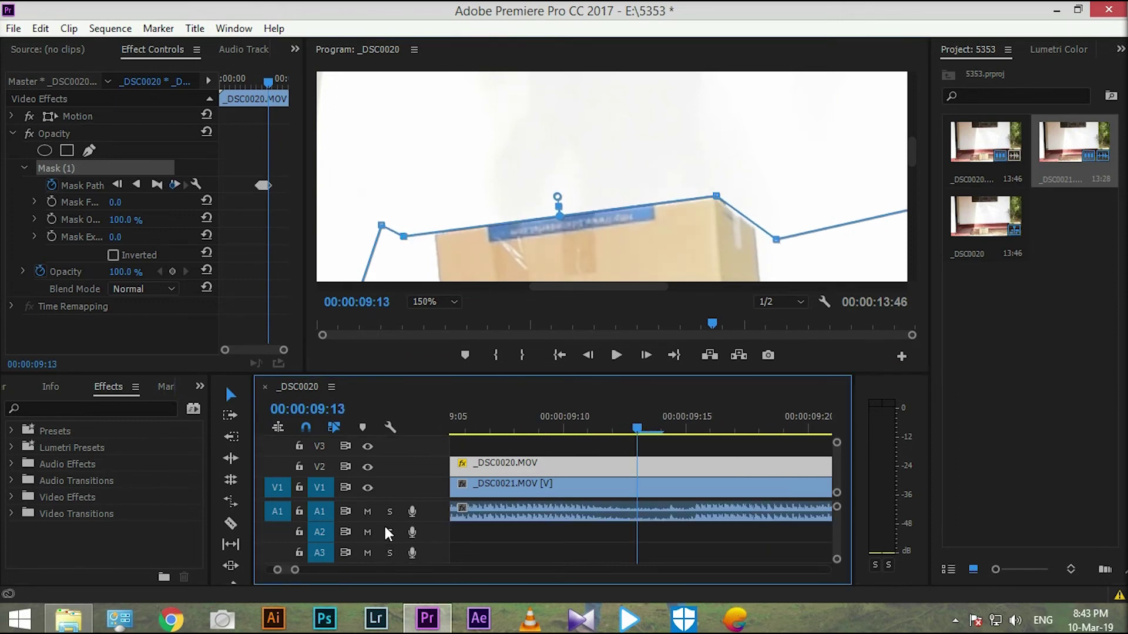
# - Continue frame by frame, panning the view down to show more of the box
pyautogui.press('Right')
pyautogui.click(640, 212)
pyautogui.press('Right')
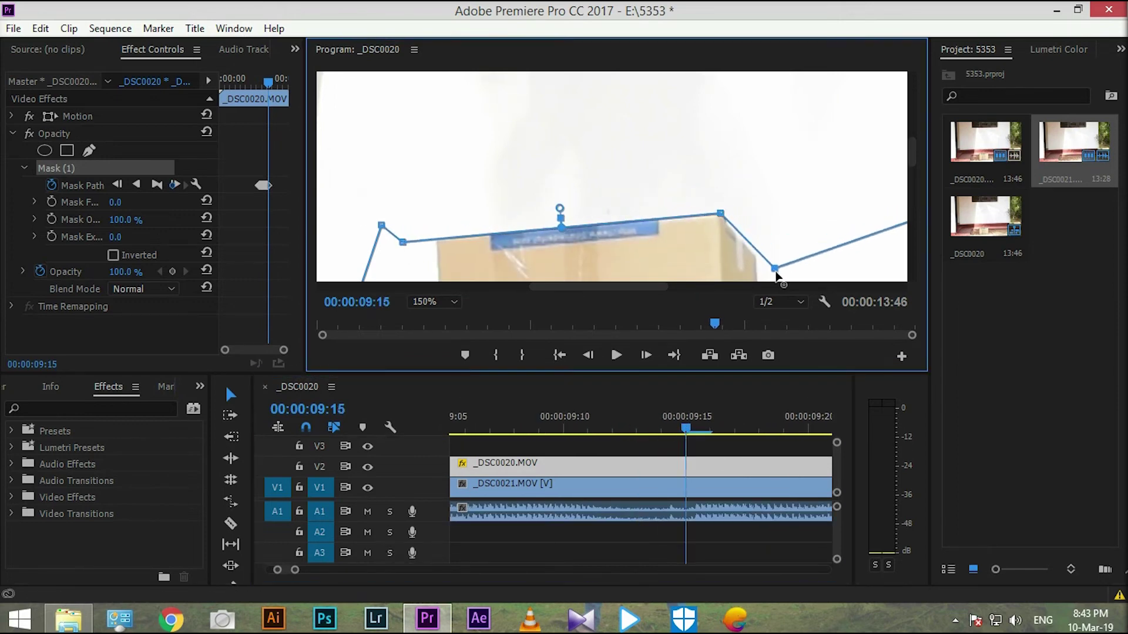
pyautogui.click(686, 425)
pyautogui.press('Right')
pyautogui.click(728, 221)
pyautogui.click(723, 426)
pyautogui.press('Right')
pyautogui.click(404, 259)
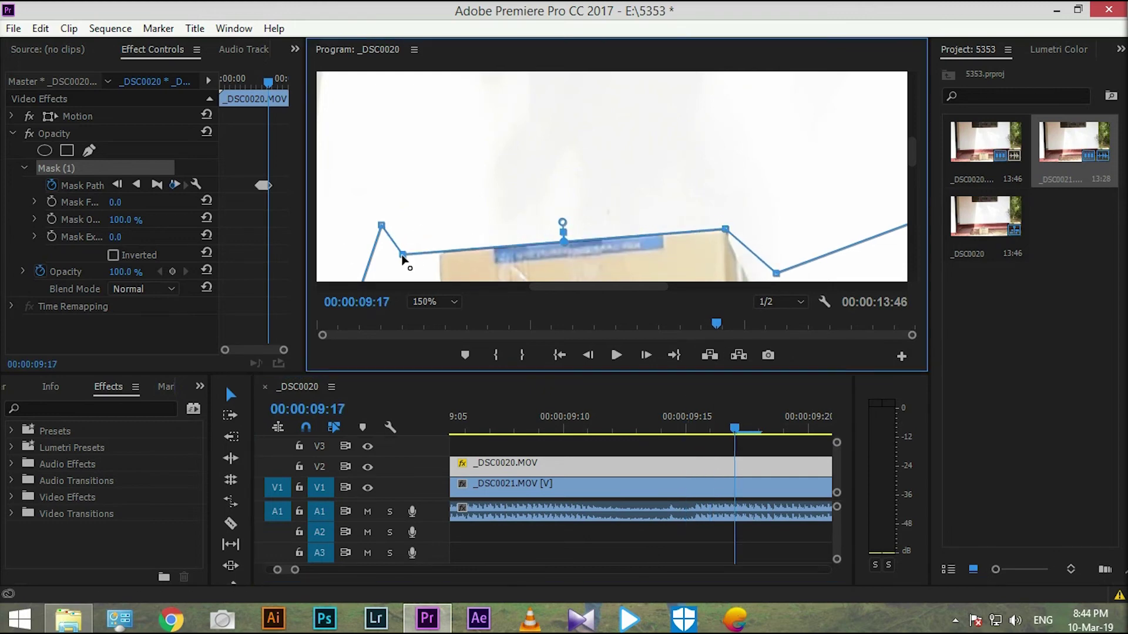
pyautogui.moveTo(911, 153); pyautogui.dragTo(911, 167)
pyautogui.press('Right')
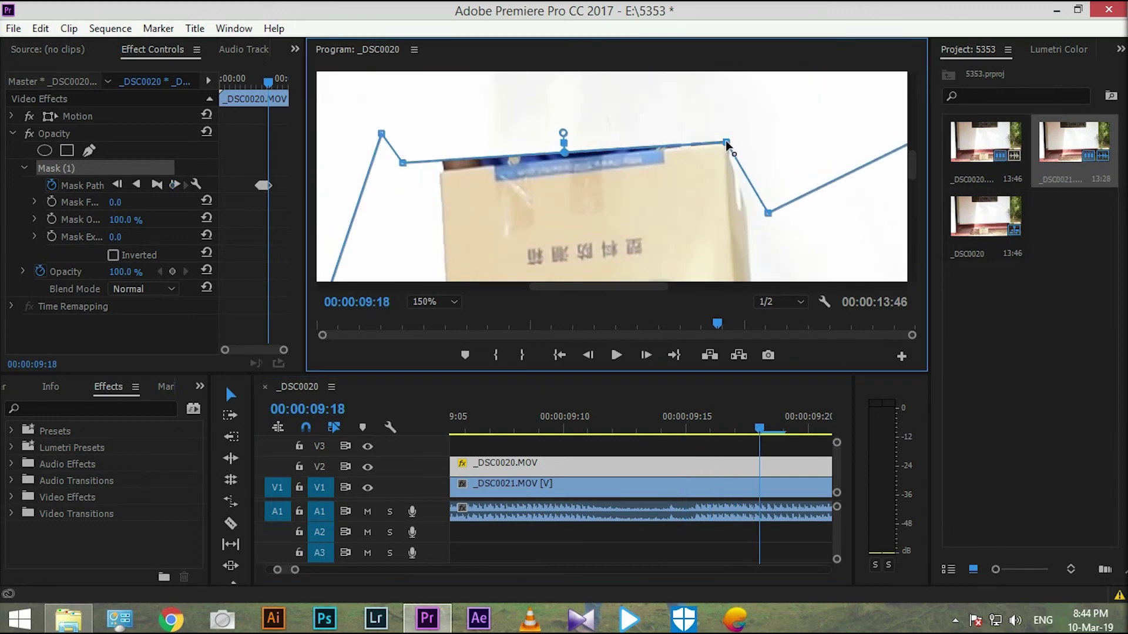
pyautogui.press('Right')
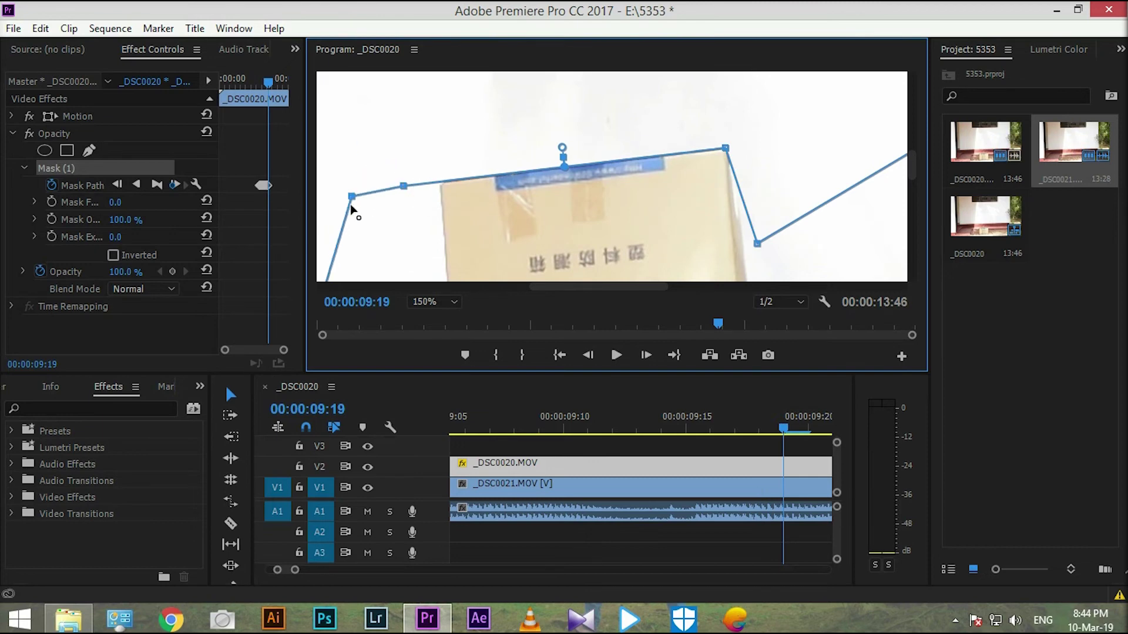
pyautogui.click(808, 428)
pyautogui.click(757, 243)
pyautogui.click(277, 573)
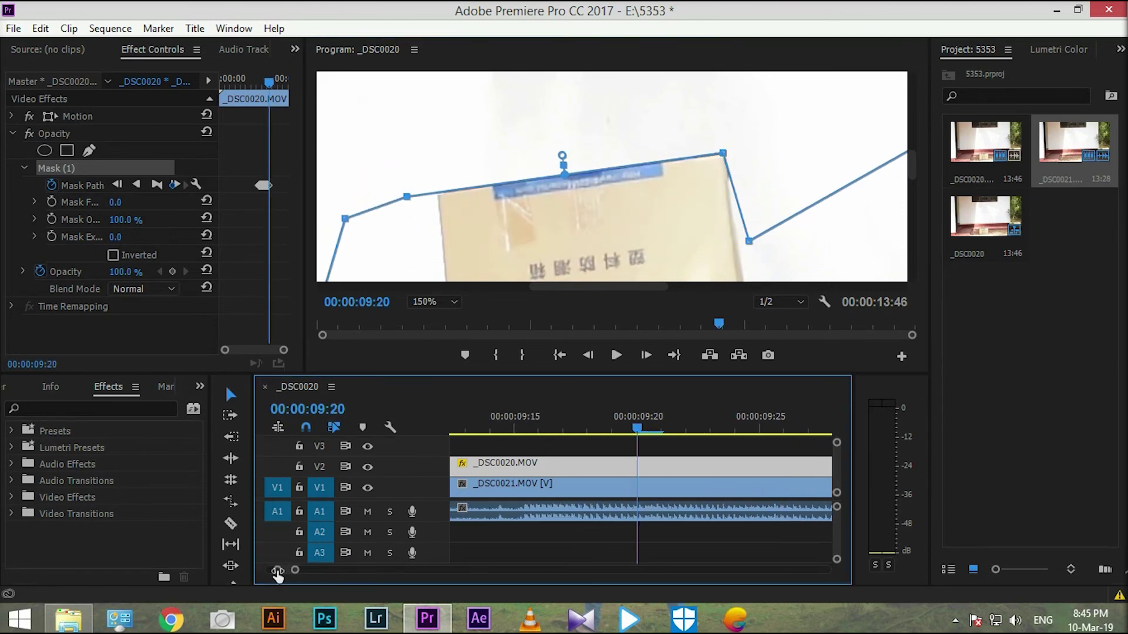
# - On the following frames, lower the left vertex onto the box top and realign the top-right vertex
pyautogui.press('Right')
pyautogui.click(405, 206)
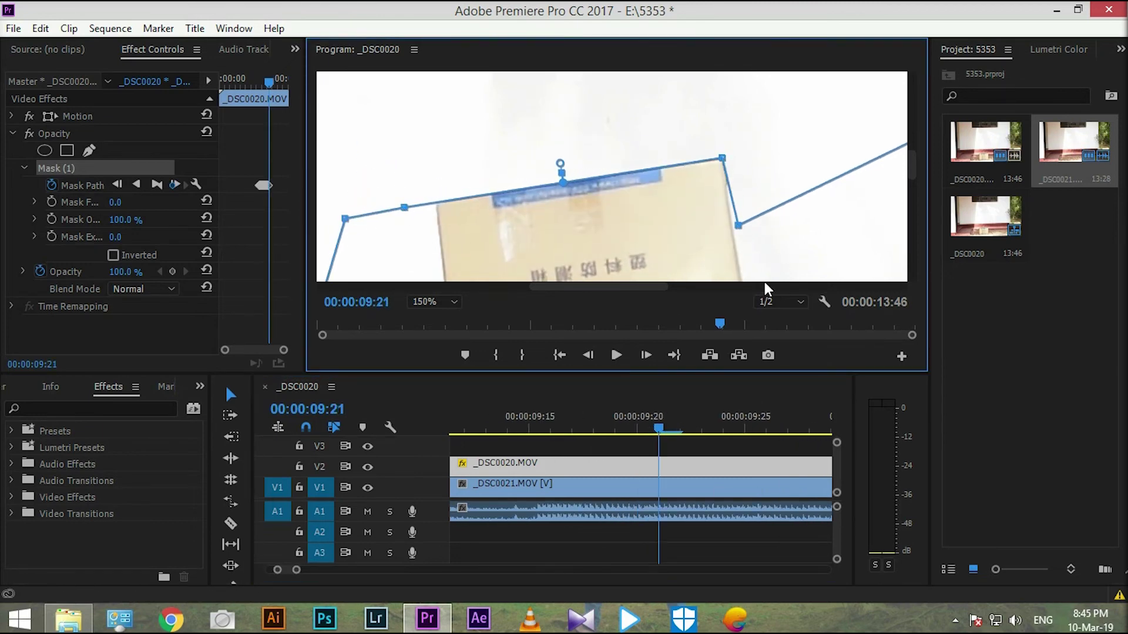
pyautogui.press('Right')
pyautogui.moveTo(404, 208); pyautogui.dragTo(401, 219)
pyautogui.click(689, 429)
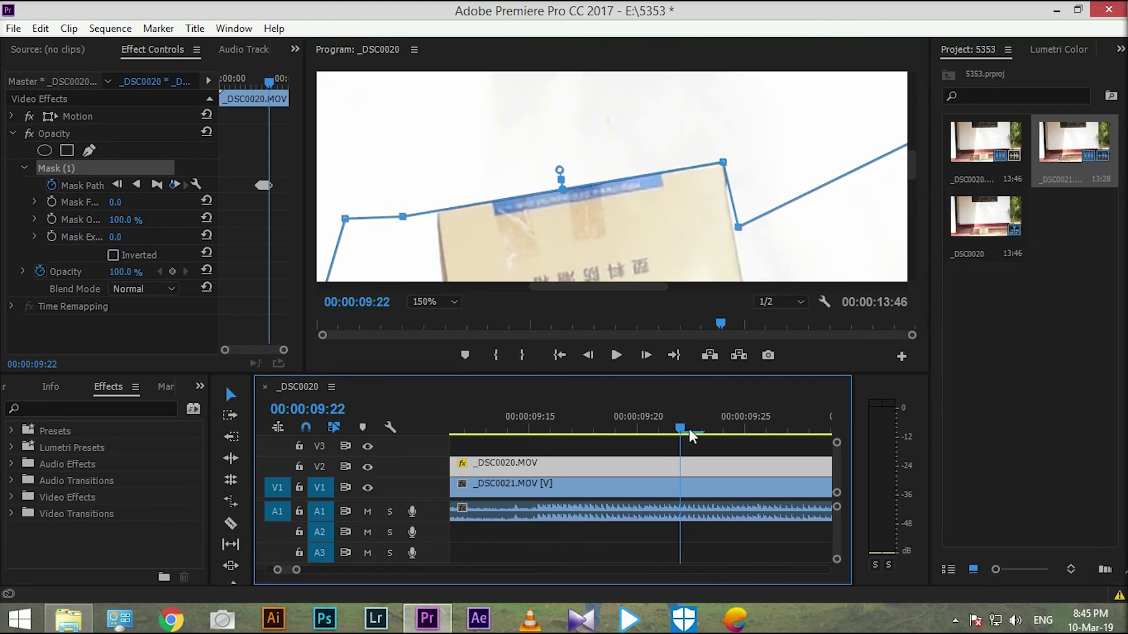
pyautogui.press('Right')
pyautogui.click(401, 228)
pyautogui.click(717, 429)
pyautogui.press('Right')
pyautogui.click(763, 134)
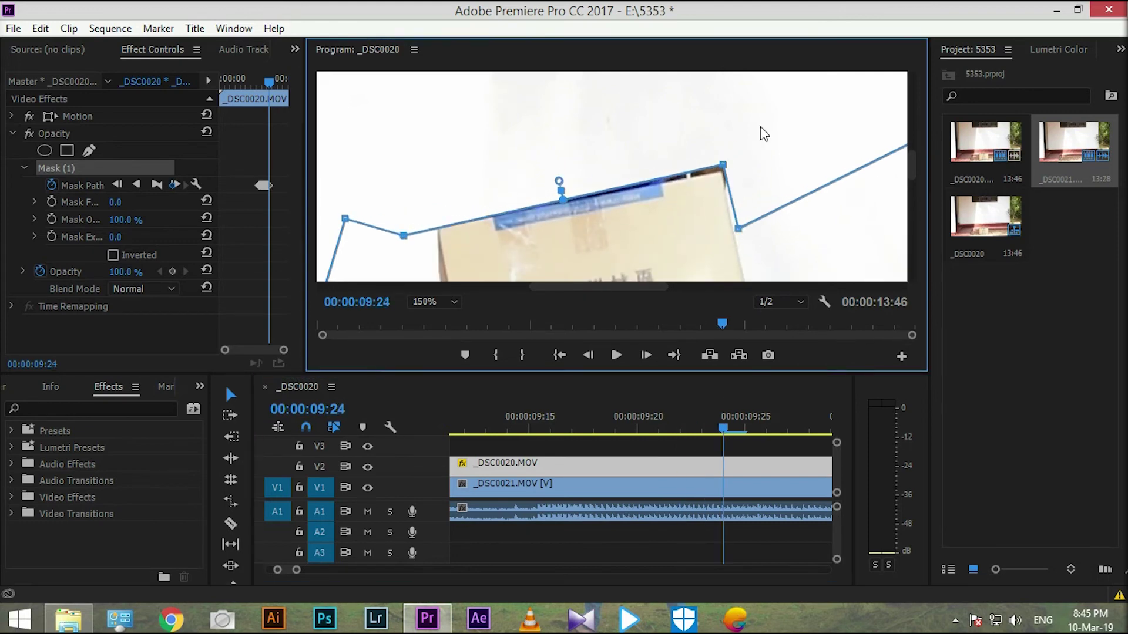
pyautogui.click(724, 434)
pyautogui.press('Right')
pyautogui.click(724, 174)
# - Pan the view so the mask sits higher, then reshape it along the box top frame by frame
pyautogui.press('Right')
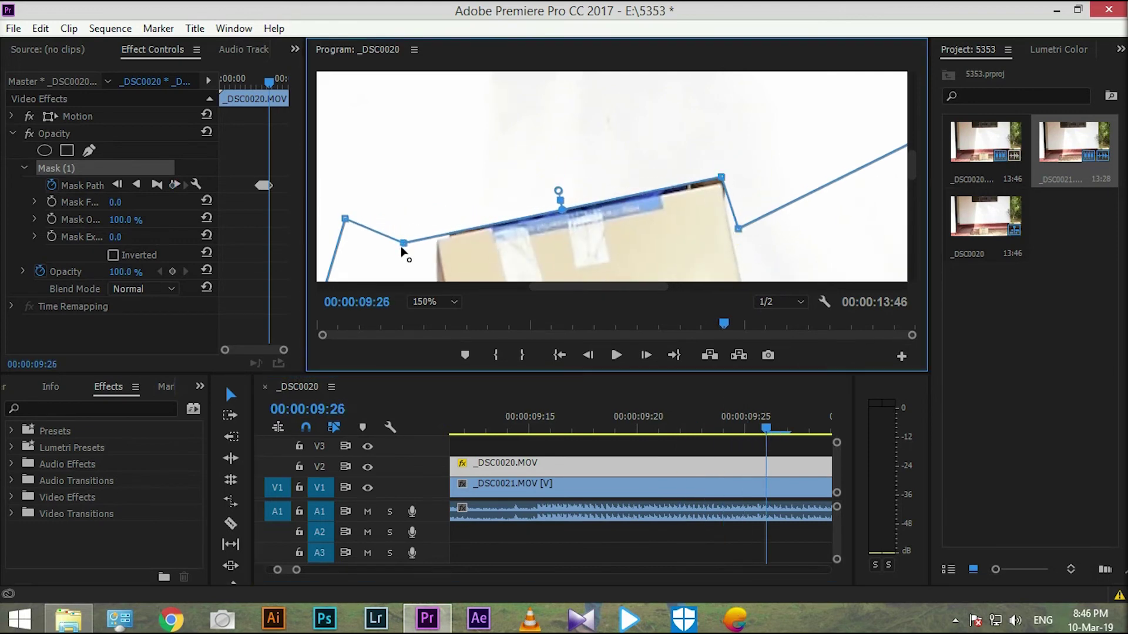
pyautogui.click(769, 428)
pyautogui.press('Right')
pyautogui.click(724, 189)
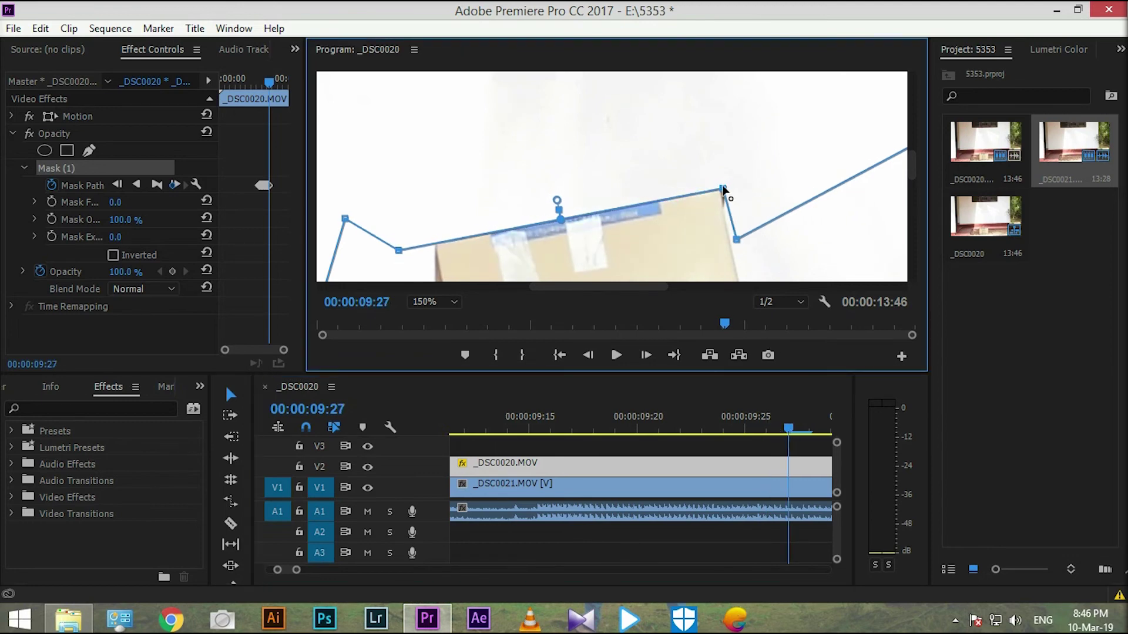
pyautogui.moveTo(912, 170); pyautogui.dragTo(913, 177)
pyautogui.press('Right')
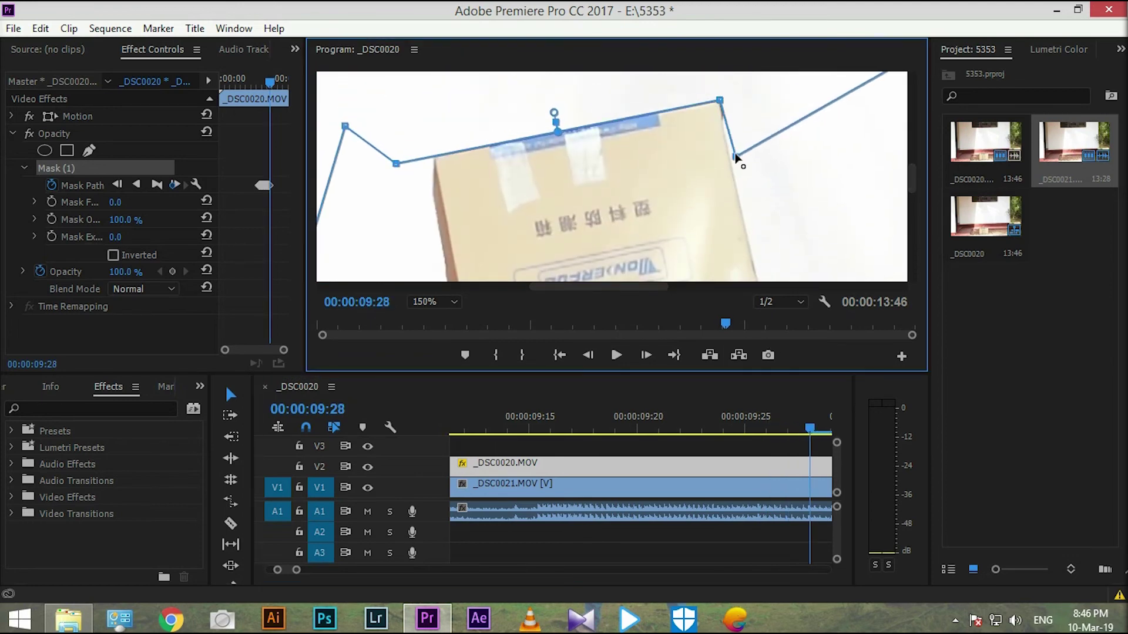
pyautogui.moveTo(296, 570)
pyautogui.mouseDown()
pyautogui.moveTo(315, 570)
pyautogui.moveTo(297, 570)
pyautogui.mouseUp()
pyautogui.press('Right')
pyautogui.click(724, 107)
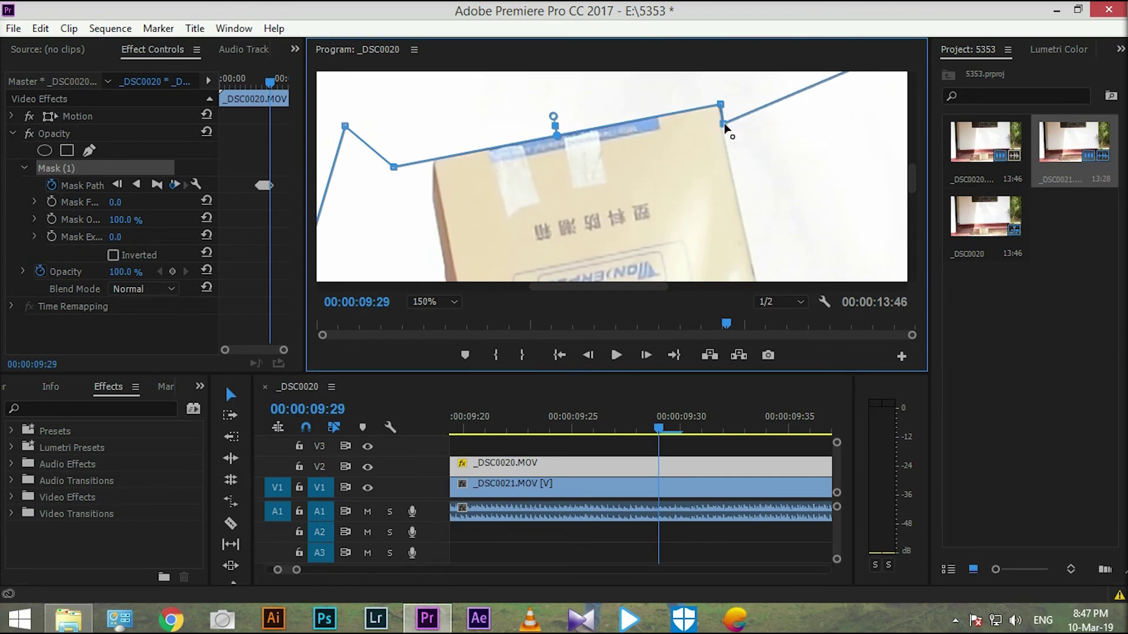
pyautogui.press('Right')
pyautogui.press('Right')
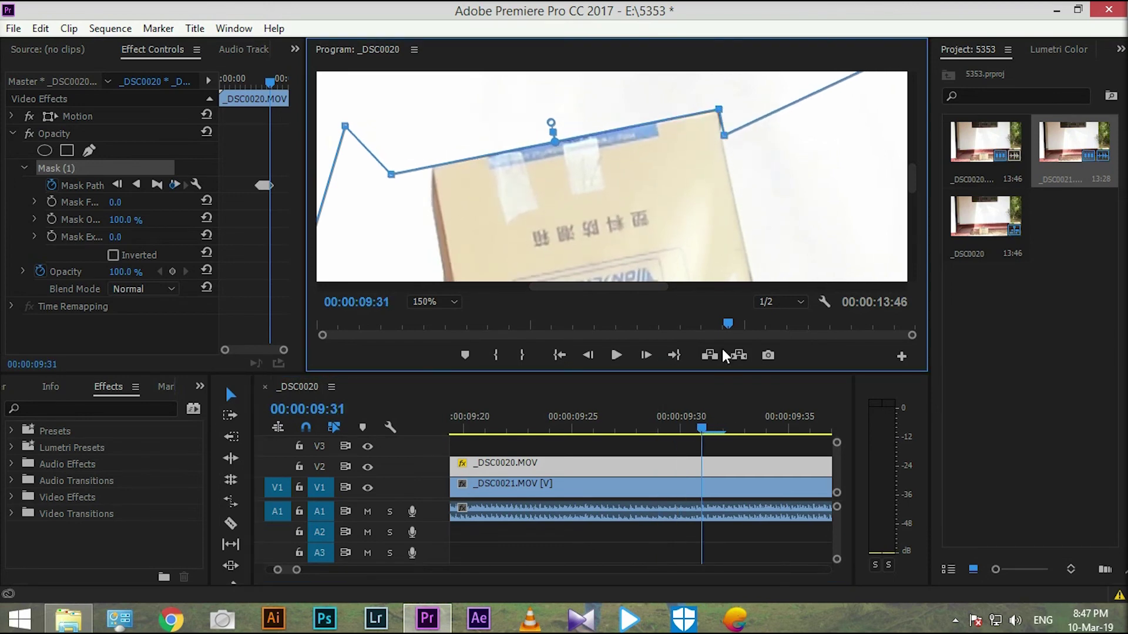
pyautogui.press('Right')
pyautogui.press('Right')
pyautogui.press('Right')
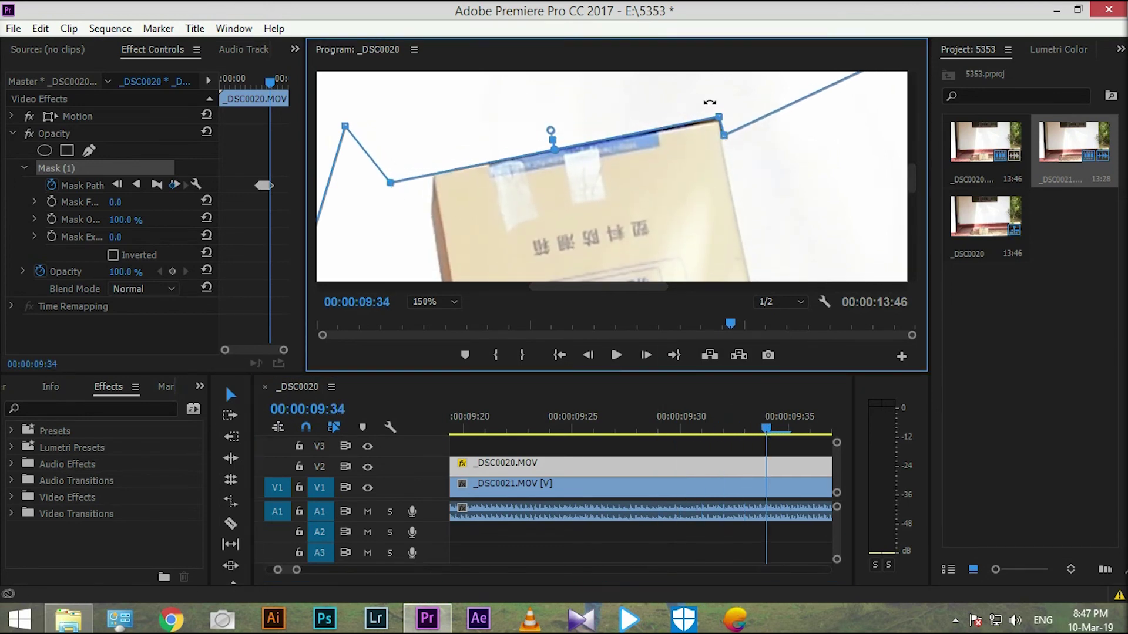
pyautogui.press('Right')
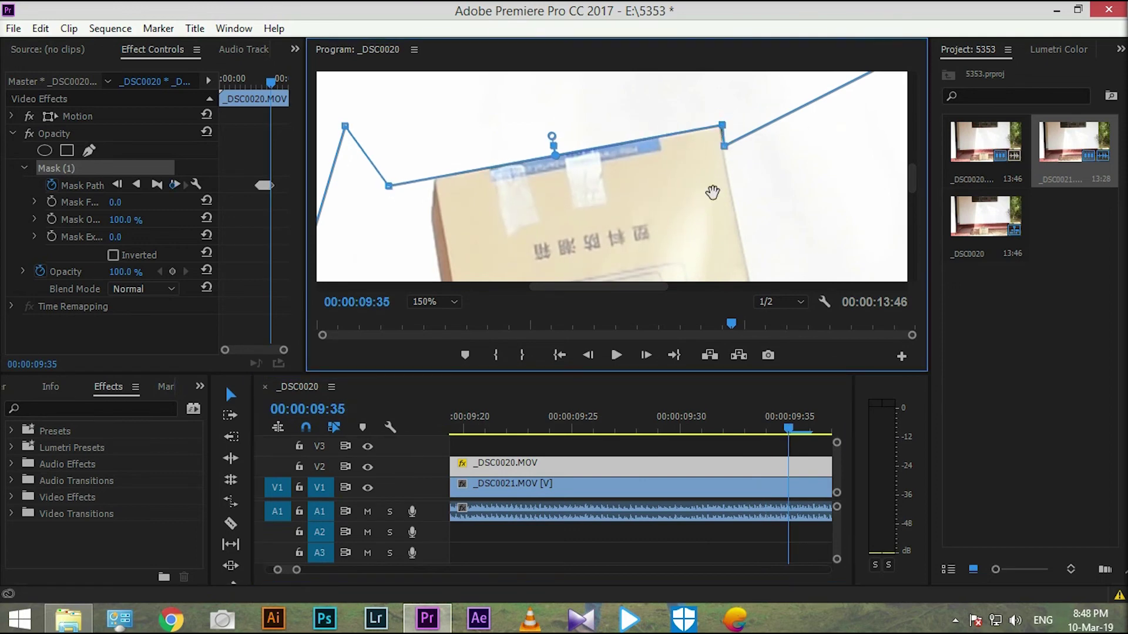
# - Through 00:00:10:01, drag the left and upper-right vertices down onto the box corners each frame
pyautogui.press('Right')
pyautogui.moveTo(339, 144); pyautogui.dragTo(332, 218)
pyautogui.press('Right')
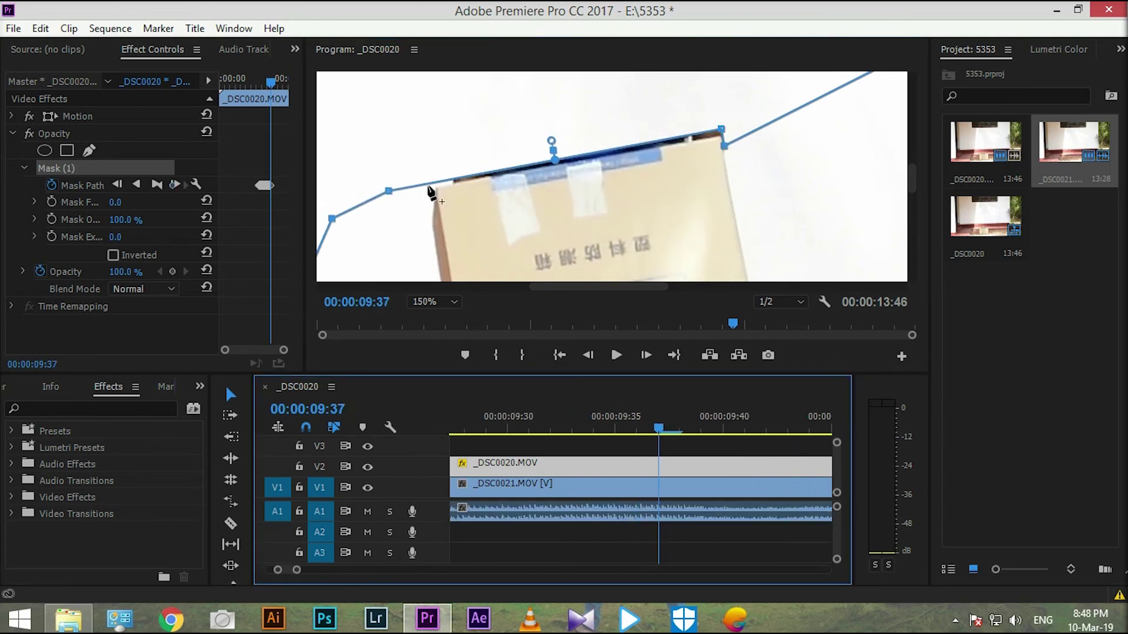
pyautogui.moveTo(724, 146); pyautogui.dragTo(730, 176)
pyautogui.press('Right')
pyautogui.press('Right')
pyautogui.moveTo(723, 135)
pyautogui.mouseDown()
pyautogui.moveTo(732, 196)
pyautogui.moveTo(734, 173)
pyautogui.mouseUp()
pyautogui.press('Right')
pyautogui.press('Right')
pyautogui.press('Right')
pyautogui.press('Right')
pyautogui.press('Right')
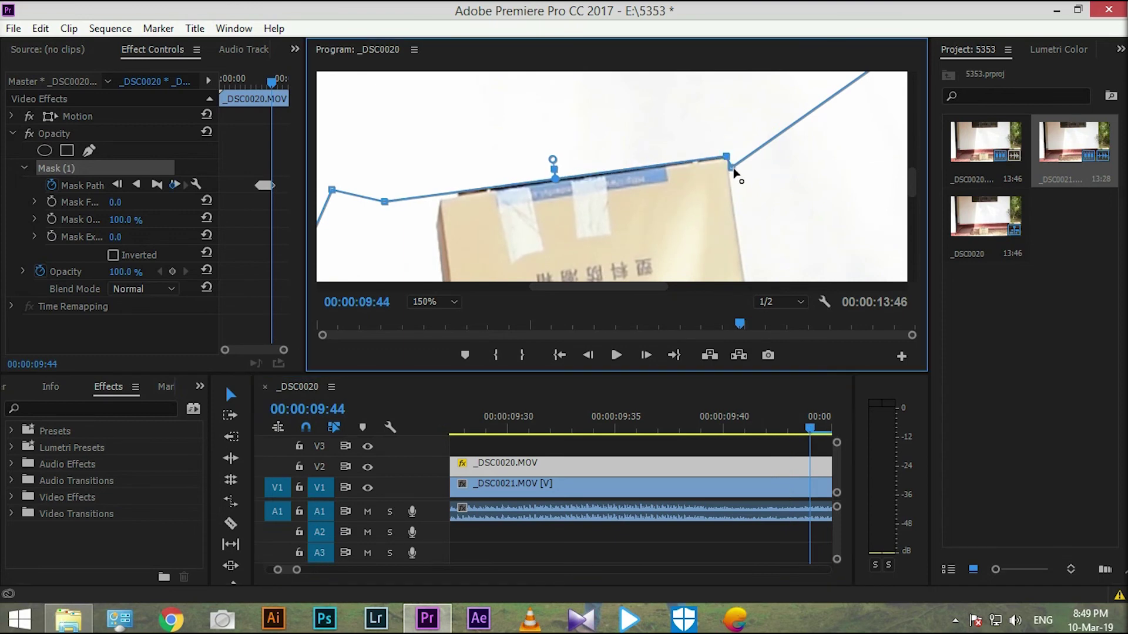
pyautogui.click(662, 417)
pyautogui.click(730, 159)
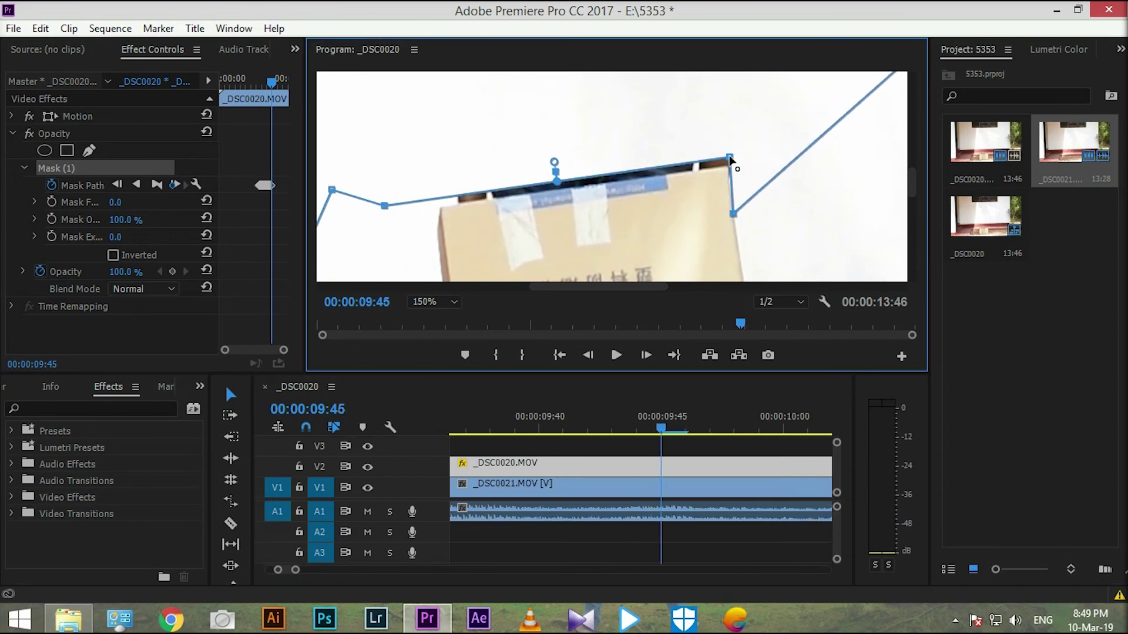
pyautogui.press('Right')
pyautogui.moveTo(385, 215); pyautogui.dragTo(386, 232)
pyautogui.click(693, 423)
pyautogui.press('Right')
pyautogui.moveTo(728, 174); pyautogui.dragTo(734, 235)
pyautogui.press('Right')
pyautogui.press('Right')
pyautogui.press('Right')
pyautogui.moveTo(386, 241); pyautogui.dragTo(393, 273)
pyautogui.press('Right')
# - Step ahead two frames and lower both mask edge points onto the box top
pyautogui.scroll(-5, 392, 273)
pyautogui.scroll(2, 400, 130)
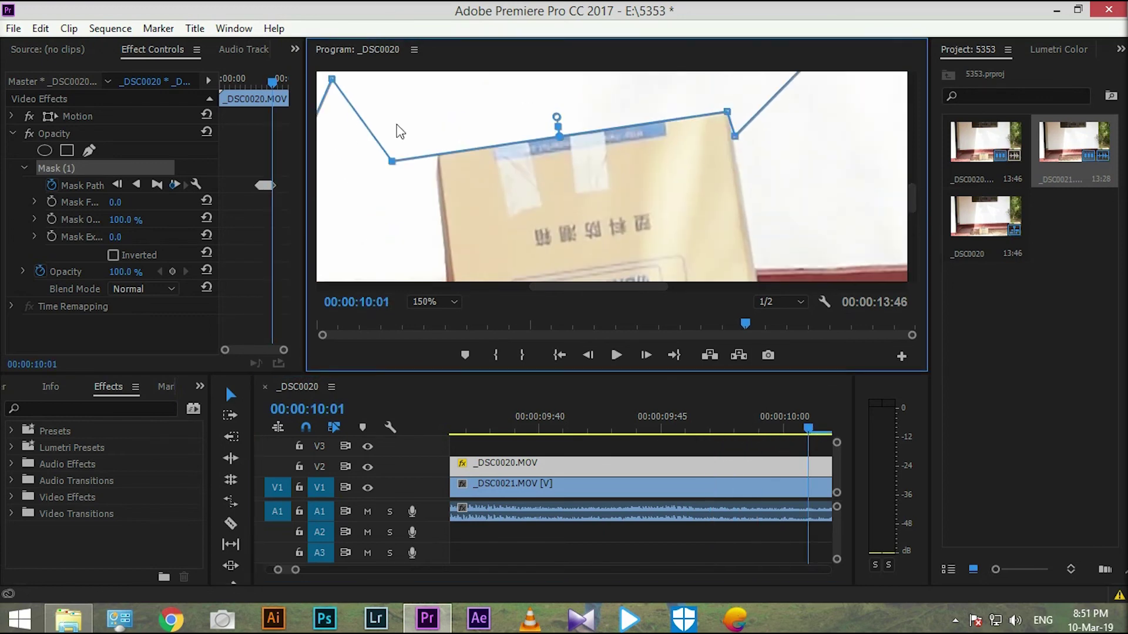
pyautogui.scroll(-3, 517, 504)
pyautogui.press('Right')
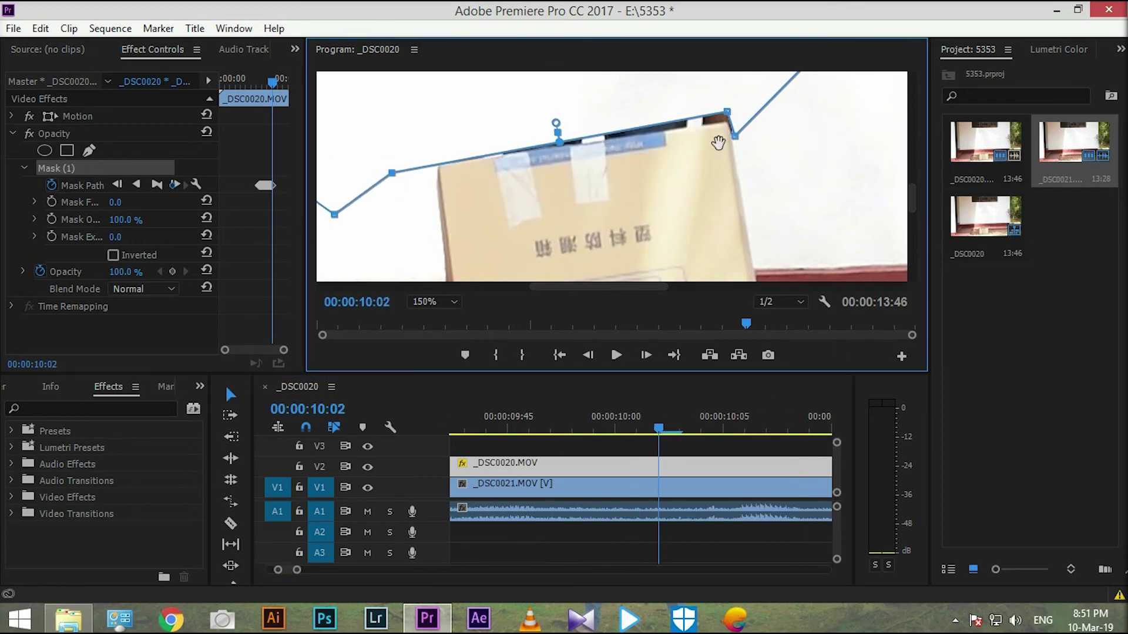
pyautogui.press('Right')
pyautogui.moveTo(392, 173); pyautogui.dragTo(390, 189)
pyautogui.moveTo(735, 143)
pyautogui.mouseDown()
pyautogui.moveTo(737, 194)
pyautogui.moveTo(725, 175)
pyautogui.mouseUp()
pyautogui.press('Right')
# - On the following frames, lower the mask points about 20px more to track the box top
pyautogui.press('Right')
pyautogui.press('Right')
pyautogui.press('Right')
pyautogui.click(766, 427)
pyautogui.press('Right')
pyautogui.moveTo(389, 225); pyautogui.dragTo(386, 251)
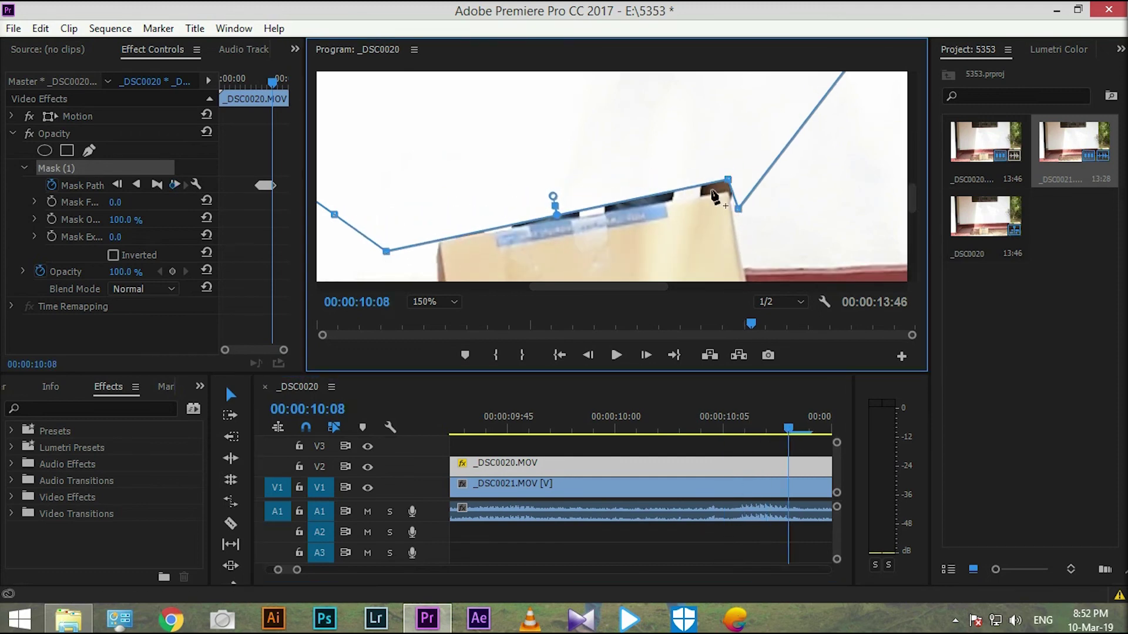
pyautogui.moveTo(726, 176); pyautogui.dragTo(727, 191)
pyautogui.moveTo(386, 252); pyautogui.dragTo(387, 264)
pyautogui.moveTo(727, 191); pyautogui.dragTo(728, 202)
pyautogui.moveTo(556, 222); pyautogui.dragTo(557, 233)
pyautogui.click(315, 574)
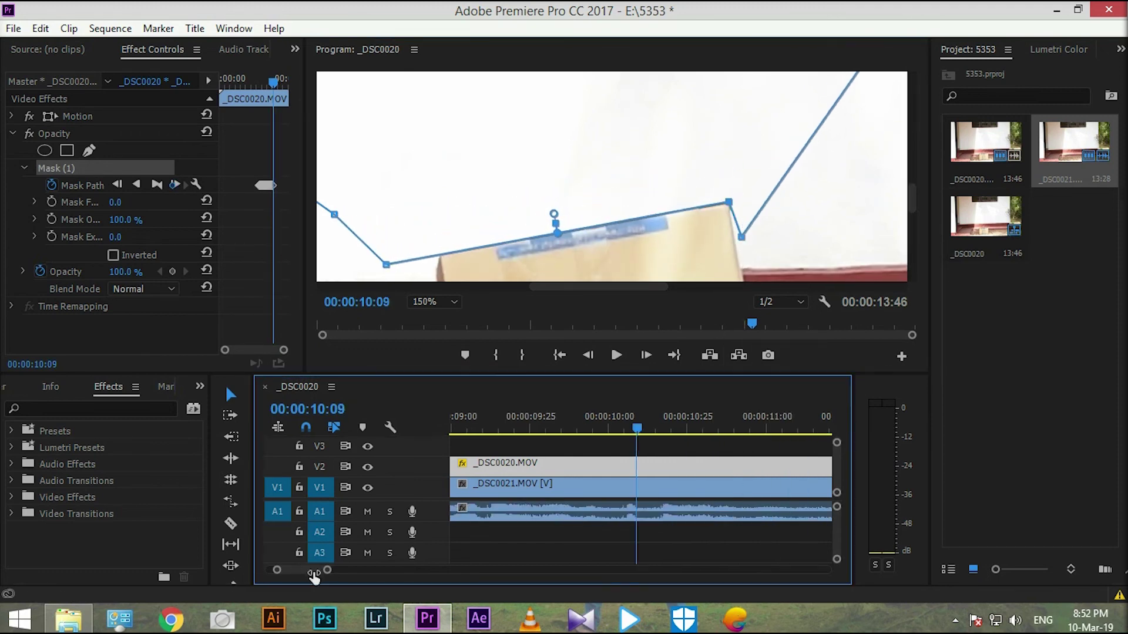
# - Frame by frame, reposition mask points and drop three of them about 20px onto the box
pyautogui.press('Right')
pyautogui.press('Right')
pyautogui.scroll(-3, 384, 265)
pyautogui.moveTo(334, 123); pyautogui.dragTo(349, 174)
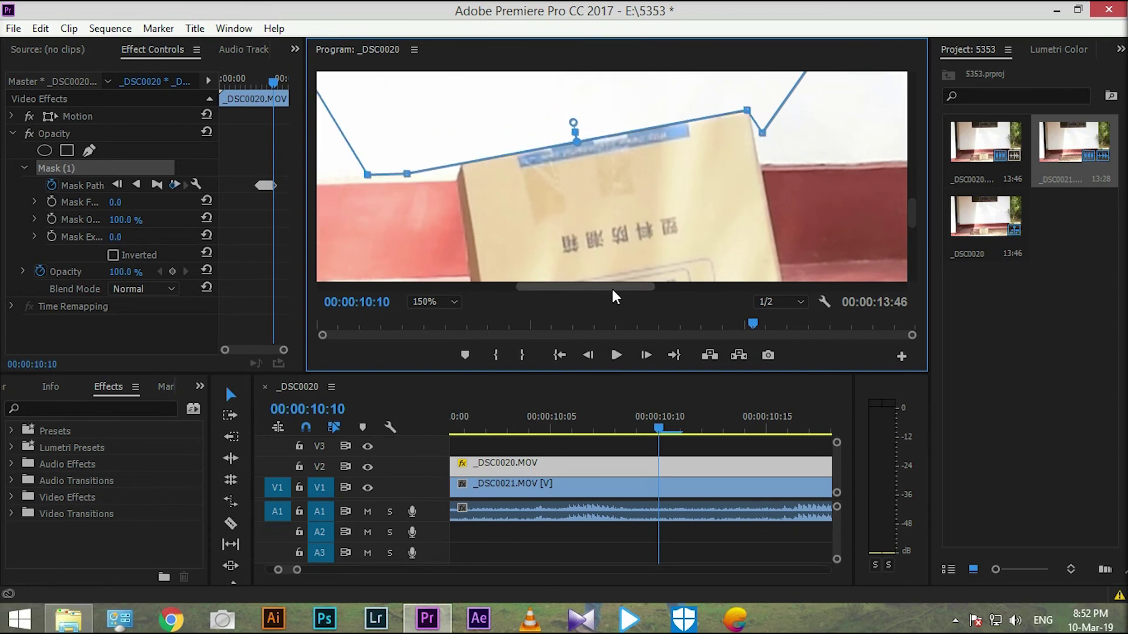
pyautogui.moveTo(610, 286); pyautogui.dragTo(545, 287)
pyautogui.press('Right')
pyautogui.moveTo(434, 176); pyautogui.dragTo(436, 196)
pyautogui.press('Right')
pyautogui.moveTo(777, 123); pyautogui.dragTo(778, 134)
# - Check the full frame, zoom back in, and step through several more frames checking the mask
pyautogui.press('\\')
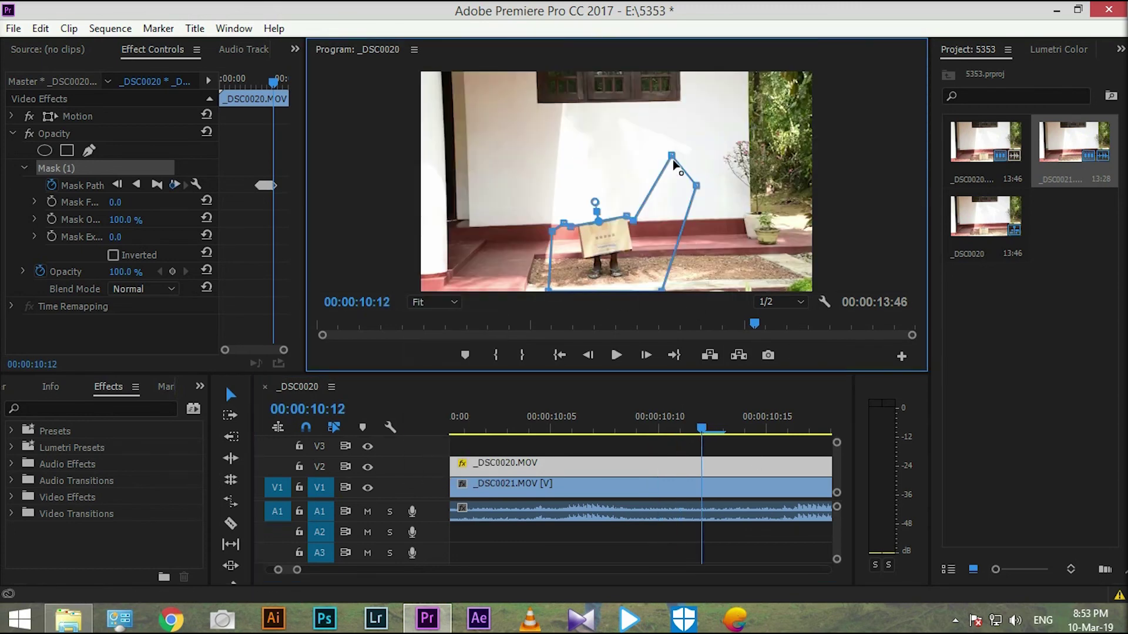
pyautogui.press('\\')
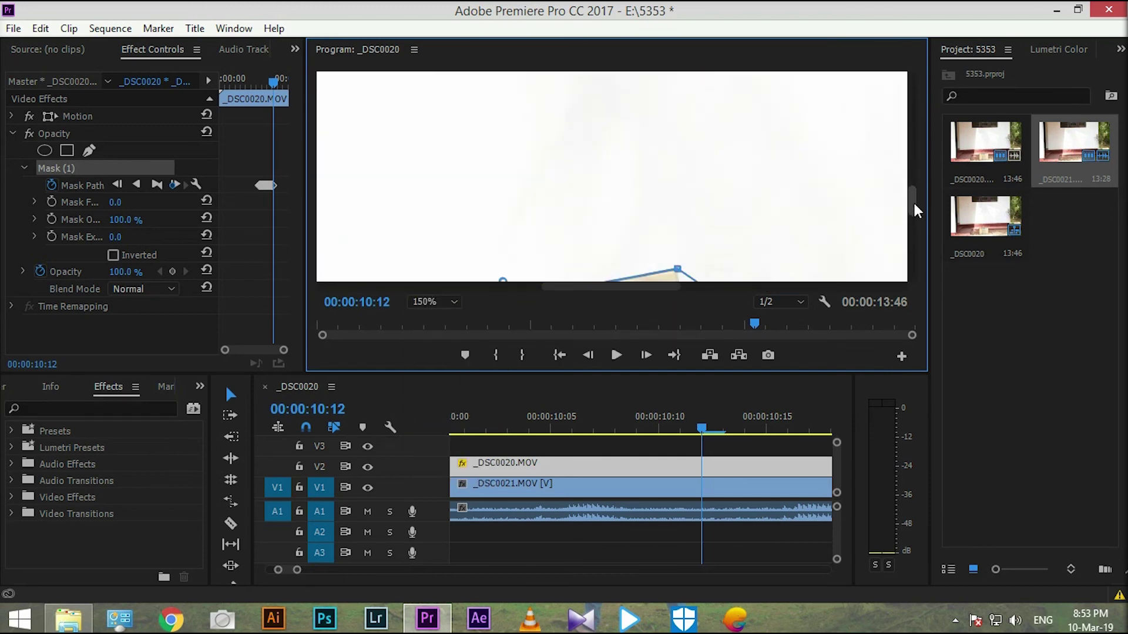
pyautogui.click(732, 430)
pyautogui.click(404, 171)
pyautogui.press('Right')
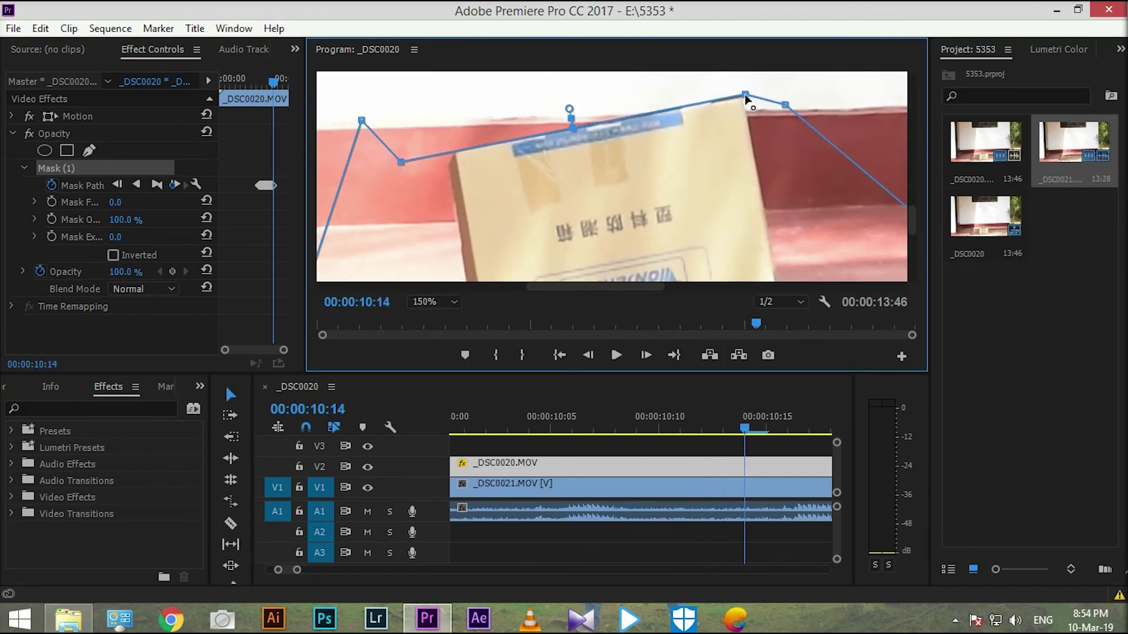
pyautogui.press('Right')
pyautogui.press('Right')
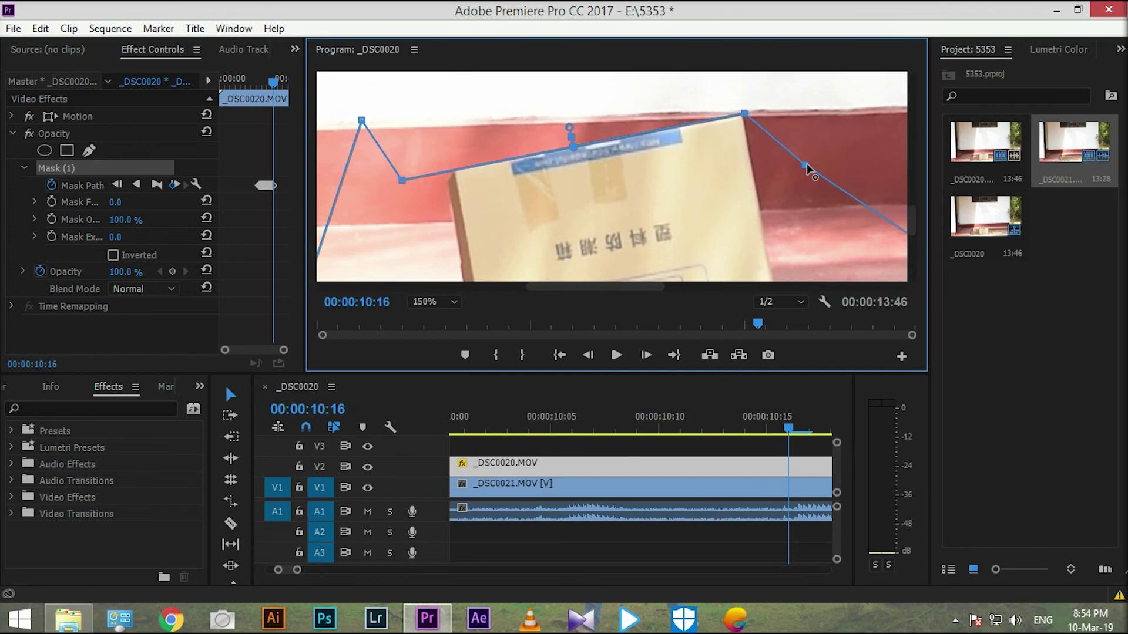
pyautogui.press('Right')
pyautogui.press('Right')
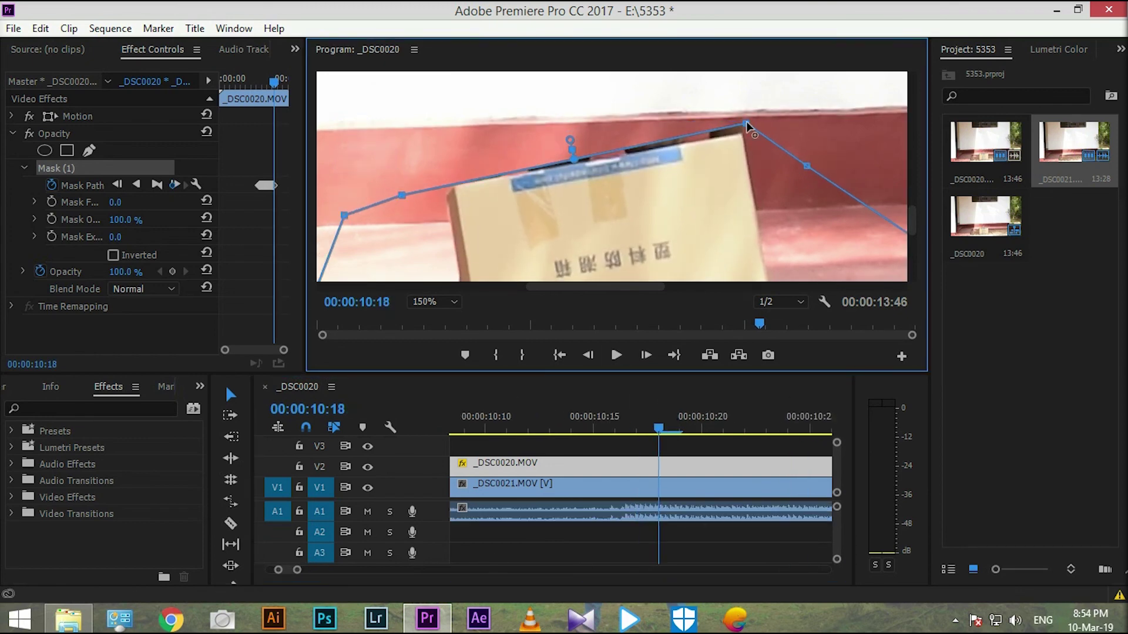
pyautogui.press('Right')
pyautogui.press('Right')
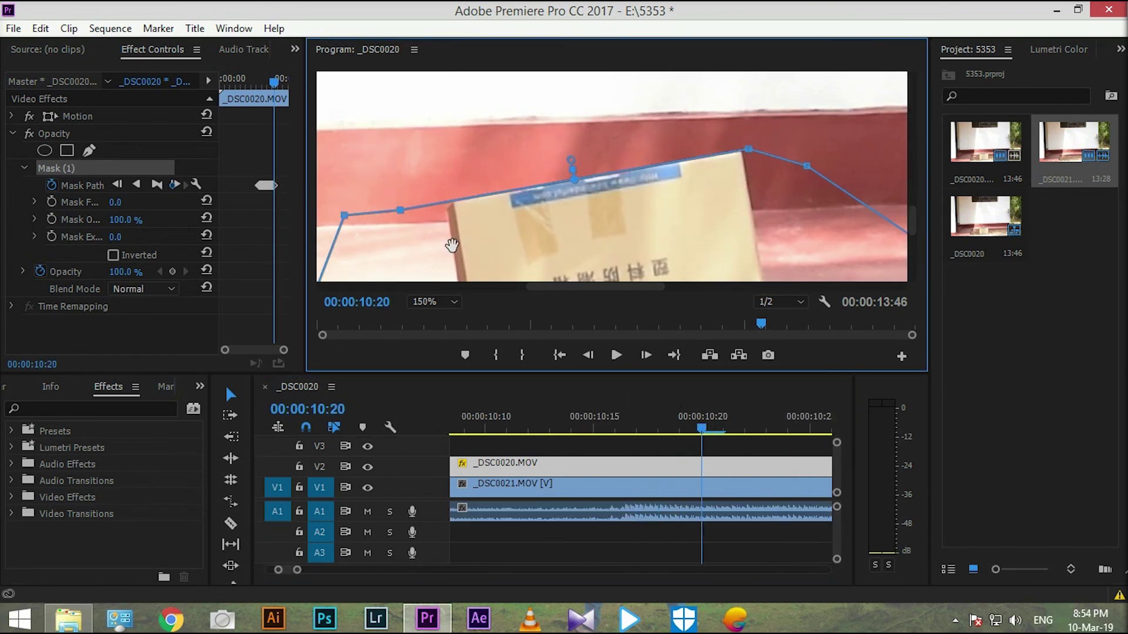
pyautogui.press('Right')
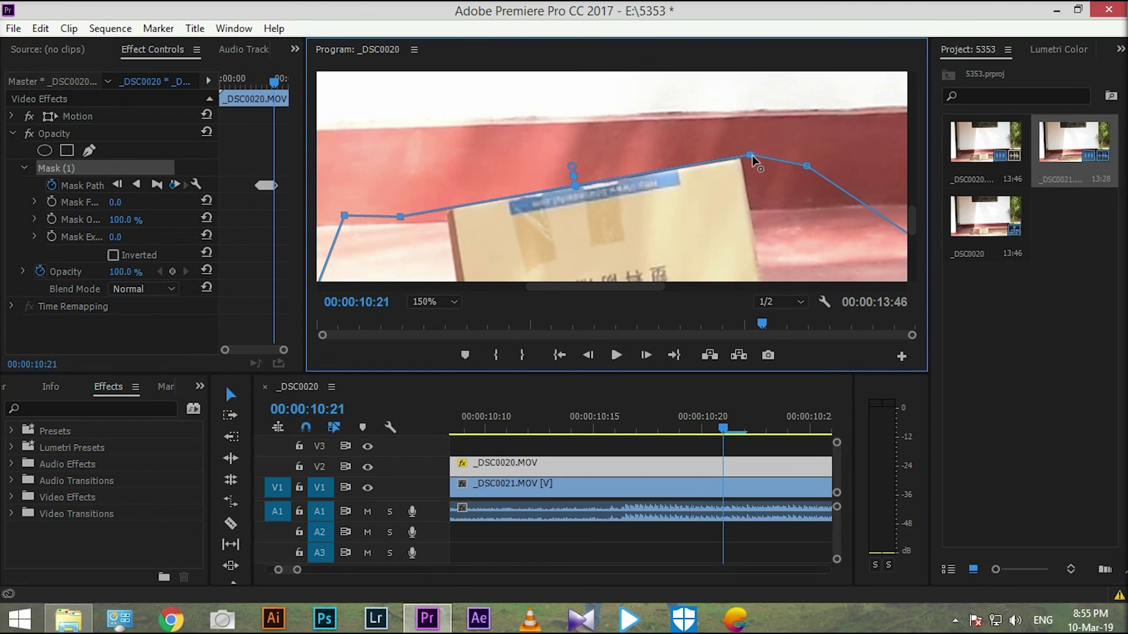
pyautogui.press('Right')
pyautogui.press('Right')
pyautogui.press('Right')
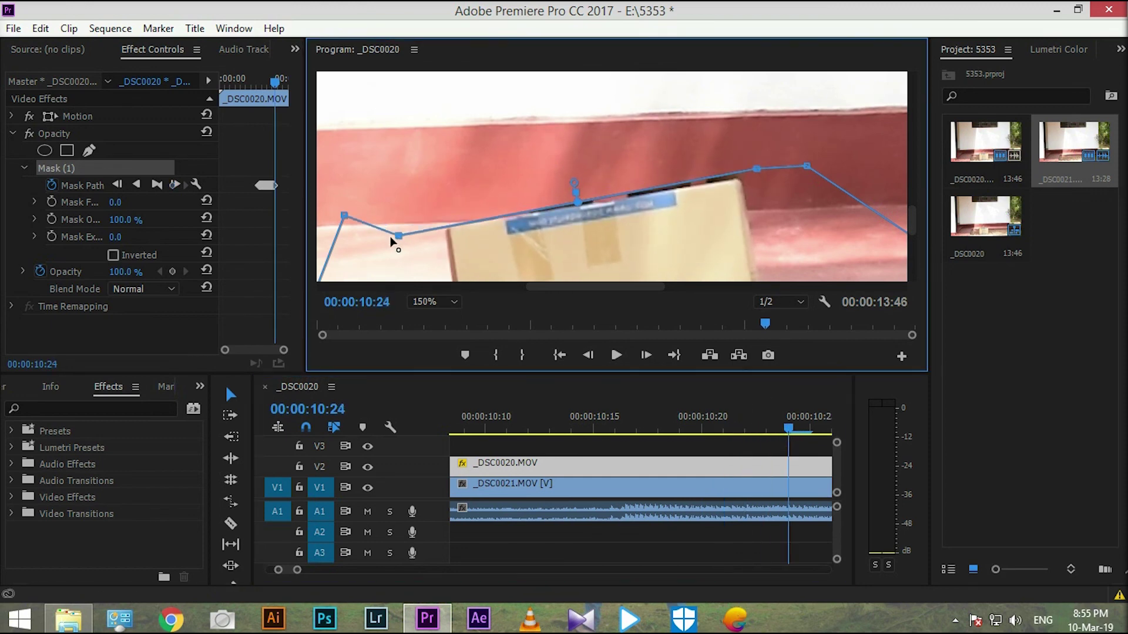
pyautogui.press('Right')
# - Zoom the timeline in around the playhead and keep stepping frames with the mask still aligned
pyautogui.moveTo(297, 570); pyautogui.dragTo(276, 565)
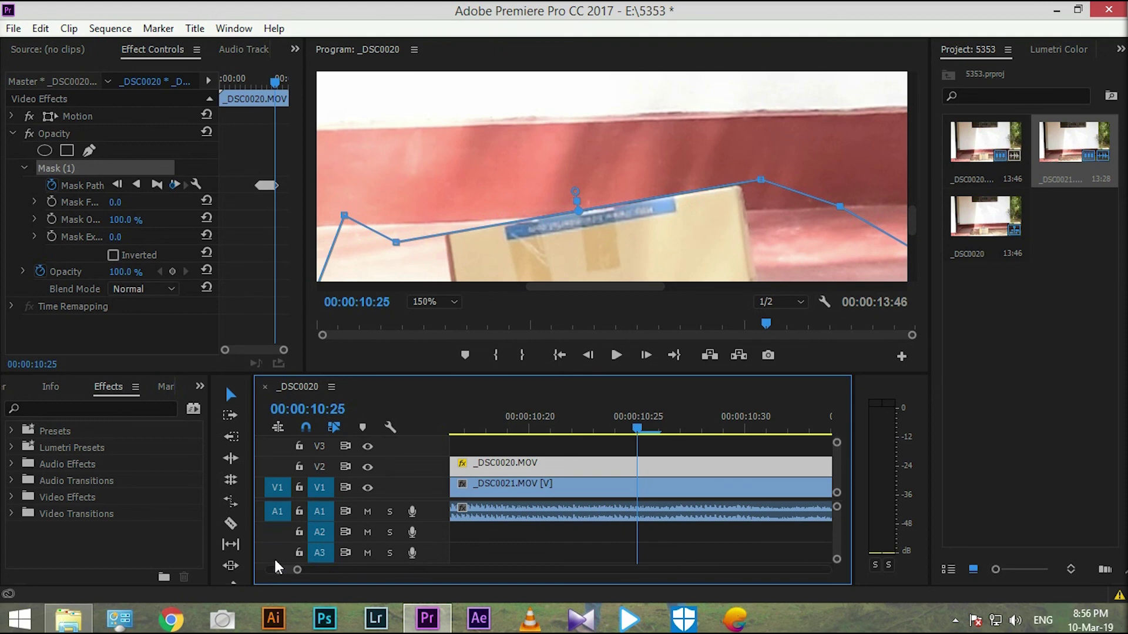
pyautogui.press('Right')
pyautogui.click(396, 244)
pyautogui.press('Right')
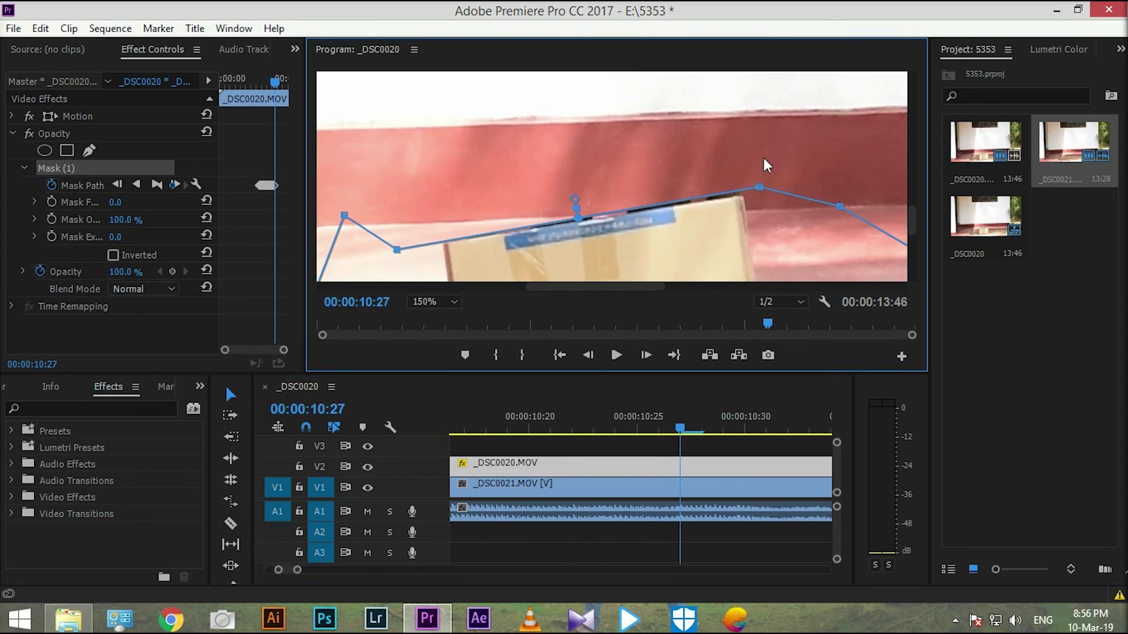
pyautogui.press('Right')
pyautogui.press('Right')
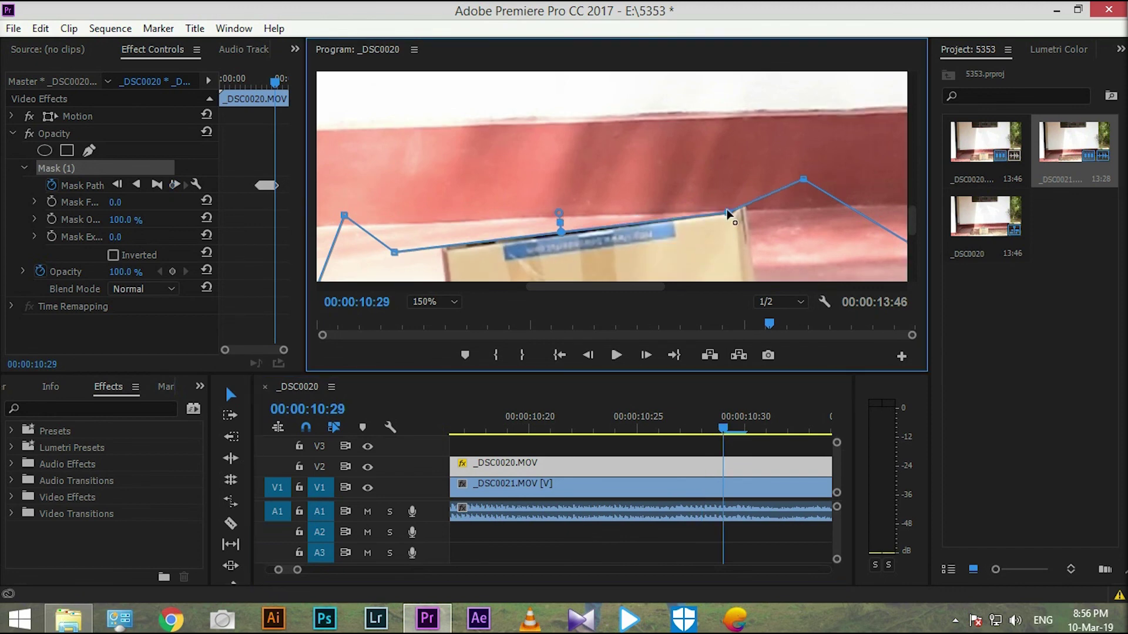
pyautogui.press('Right')
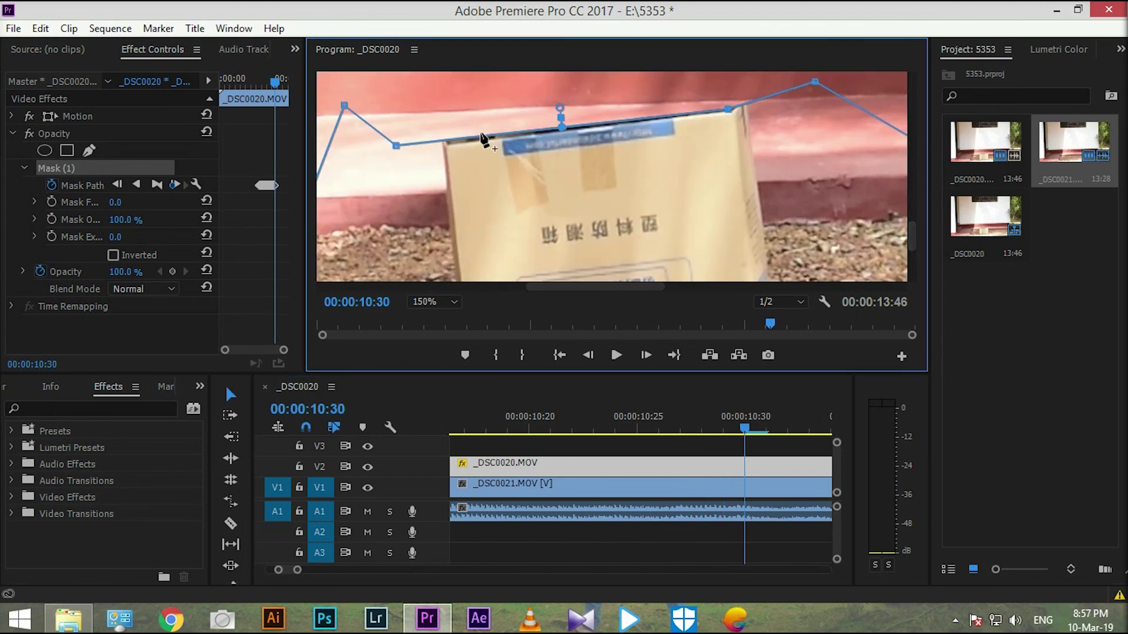
# - From 10:30, shift the middle mask points down-right onto the box and advance to 10:34
pyautogui.moveTo(558, 428); pyautogui.dragTo(599, 433)
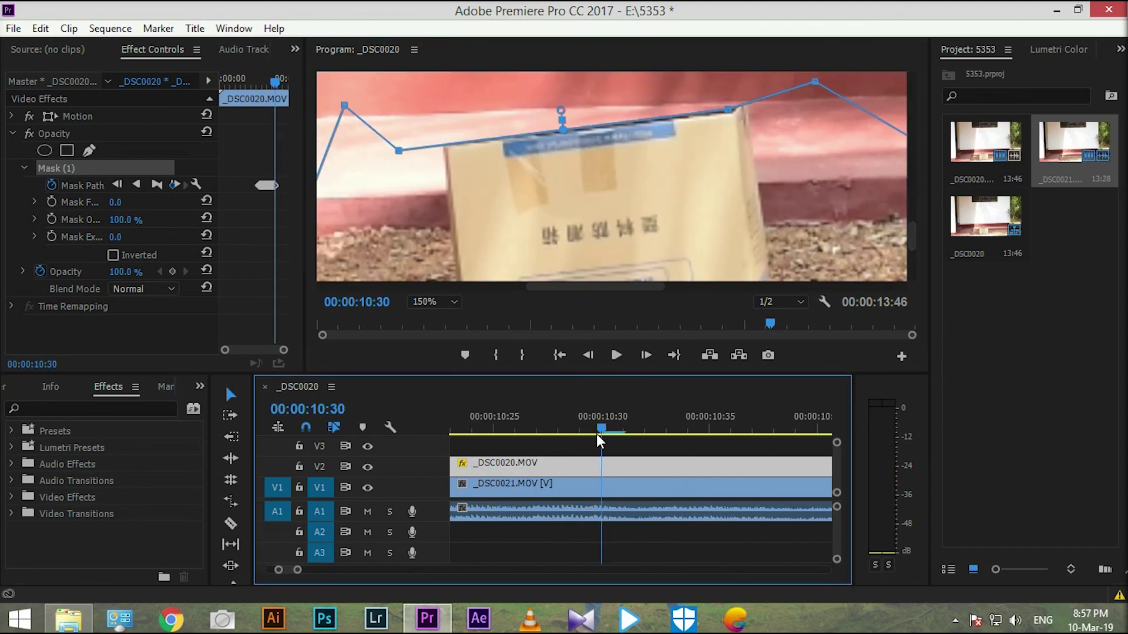
pyautogui.press('Right')
pyautogui.moveTo(730, 116); pyautogui.dragTo(748, 111)
pyautogui.press('Right')
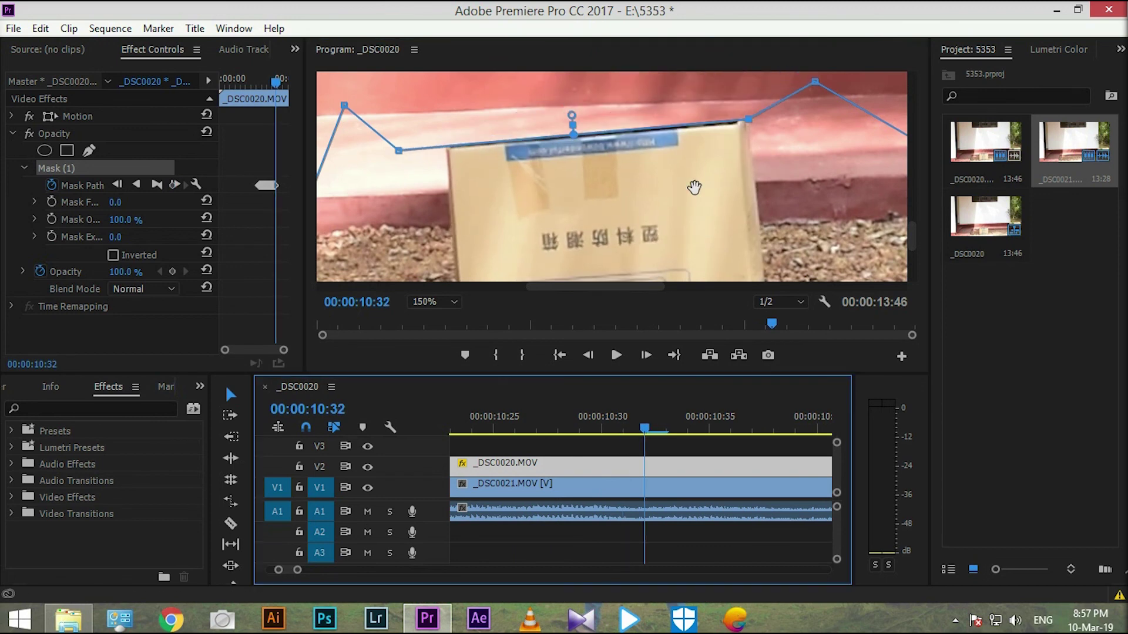
pyautogui.click(657, 432)
pyautogui.press('Right')
pyautogui.press('Right')
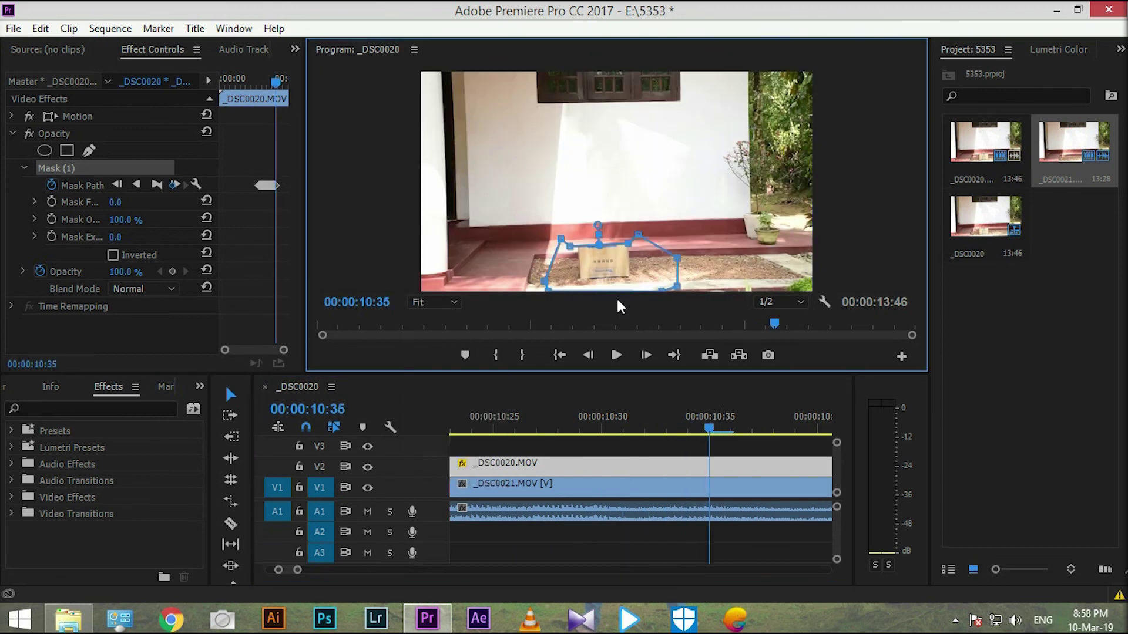
# - Select the V1 clip and play the composite from just before the effect
pyautogui.click(562, 485)
pyautogui.press('-')
pyautogui.press('-')
pyautogui.press('-')
pyautogui.click(670, 418)
pyautogui.press('space')
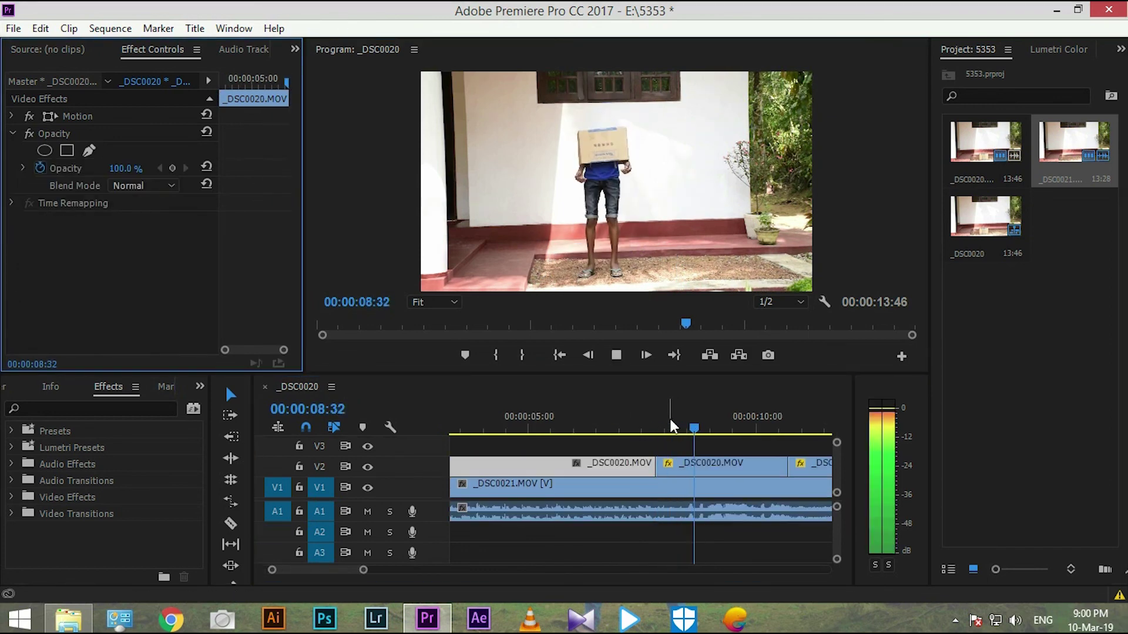
pyautogui.press('space')
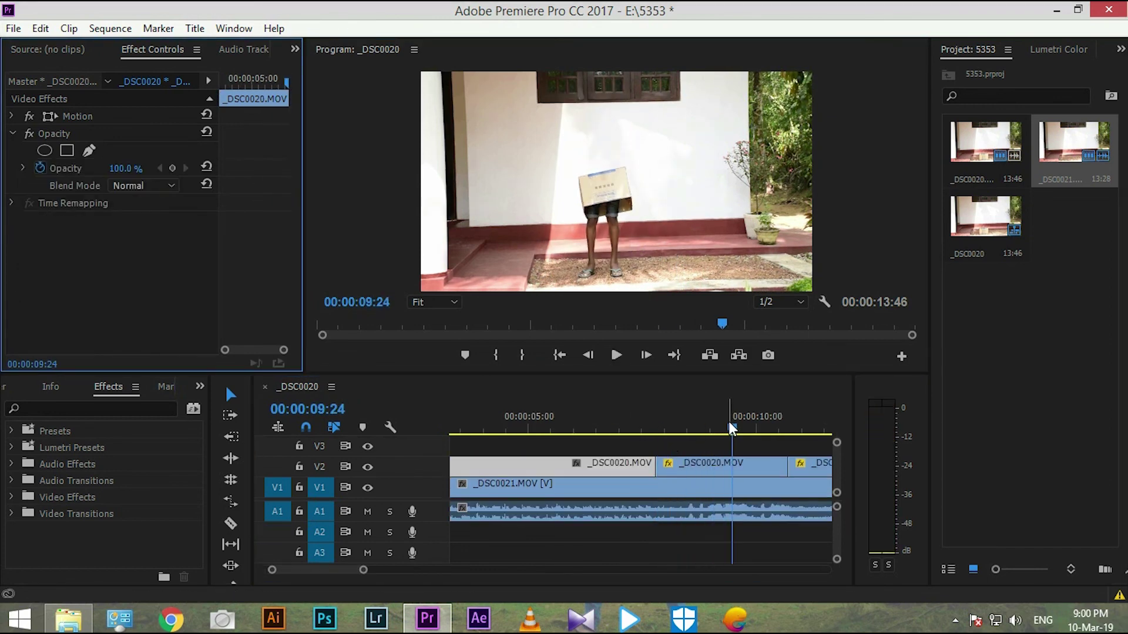
# - Scrub the playhead back to about 8:17 and through the moment the boy vanishes
pyautogui.moveTo(730, 427); pyautogui.dragTo(695, 429)
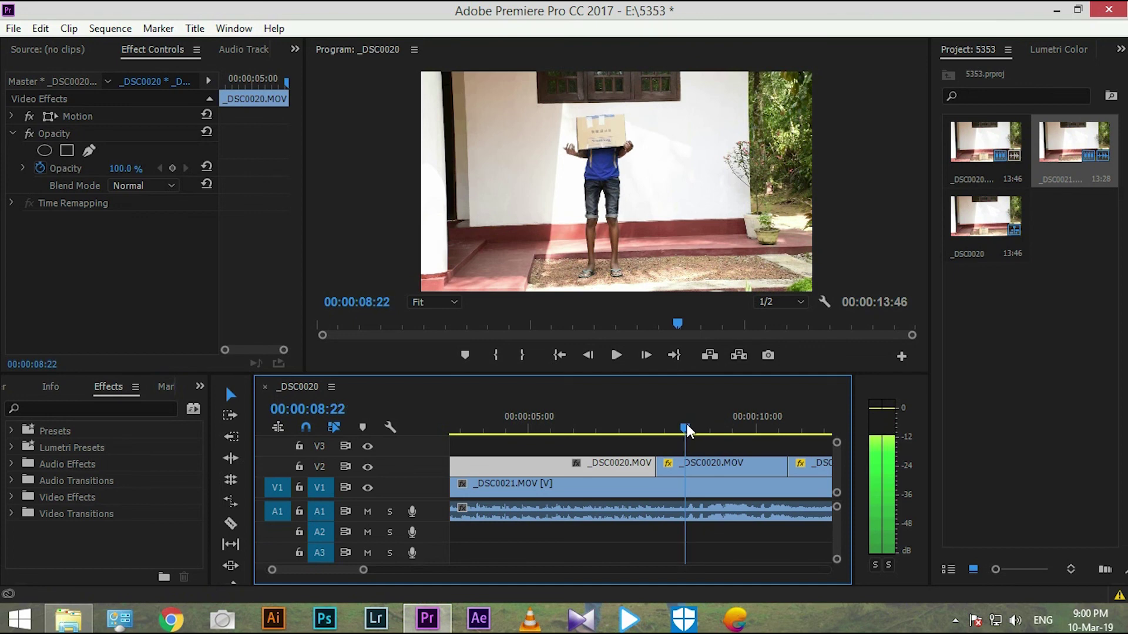
pyautogui.moveTo(686, 426); pyautogui.dragTo(799, 440)
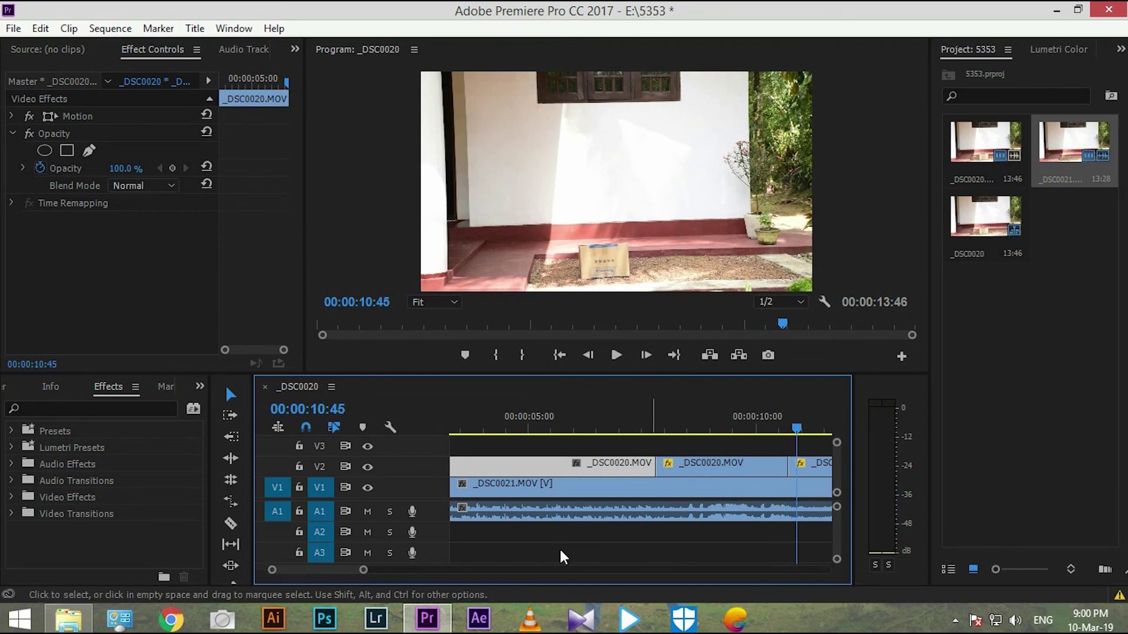
pyautogui.moveTo(366, 573); pyautogui.dragTo(379, 577)
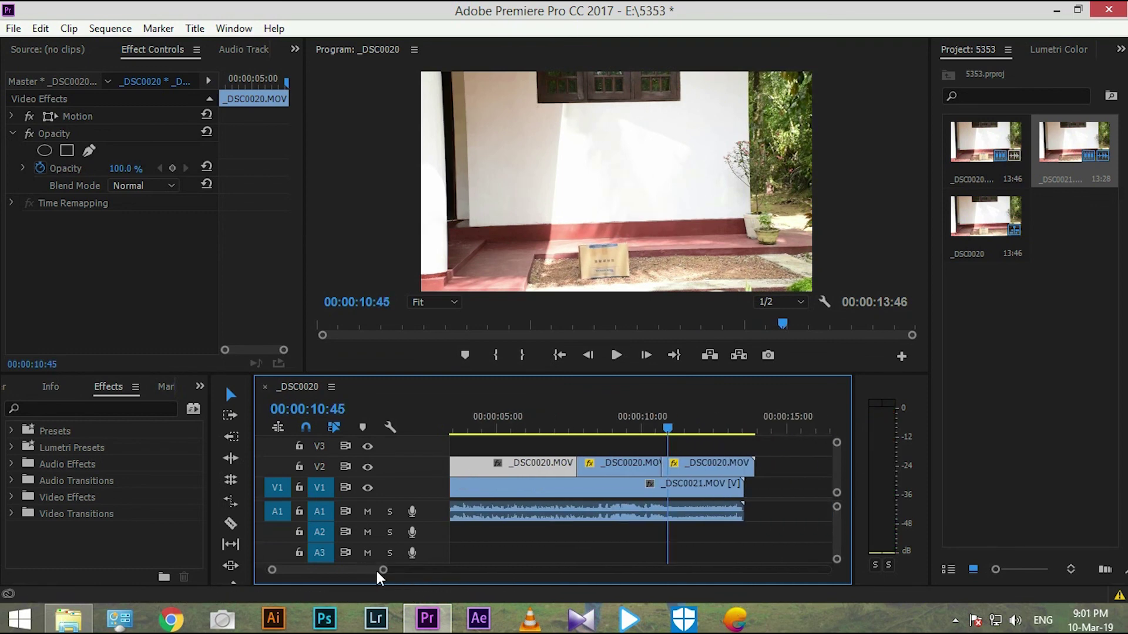
pyautogui.moveTo(668, 432); pyautogui.dragTo(662, 437)
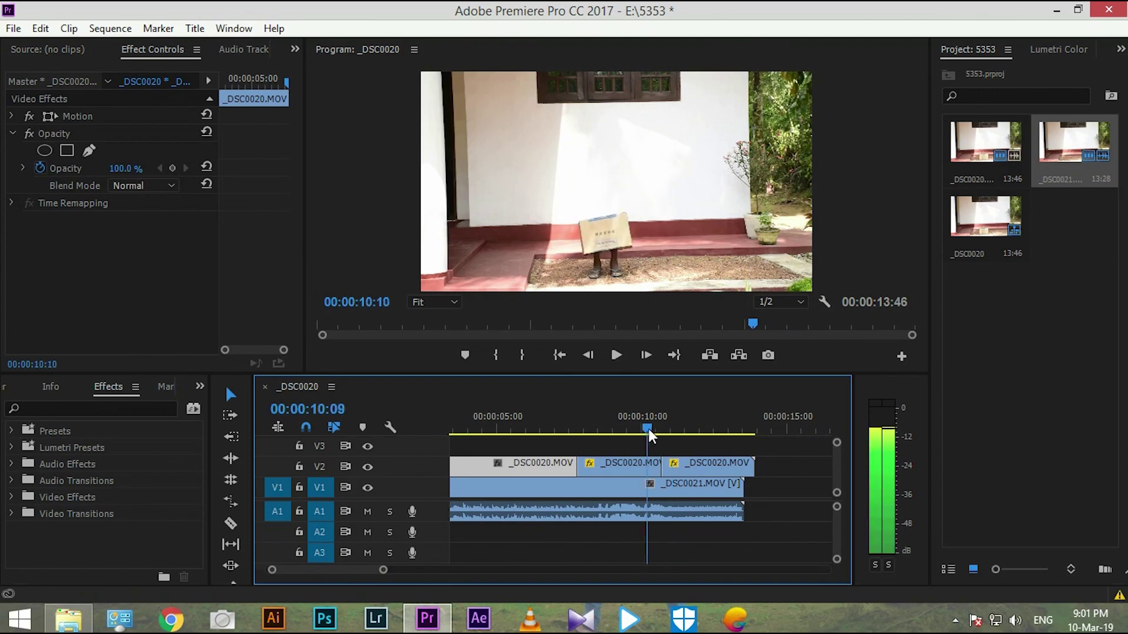